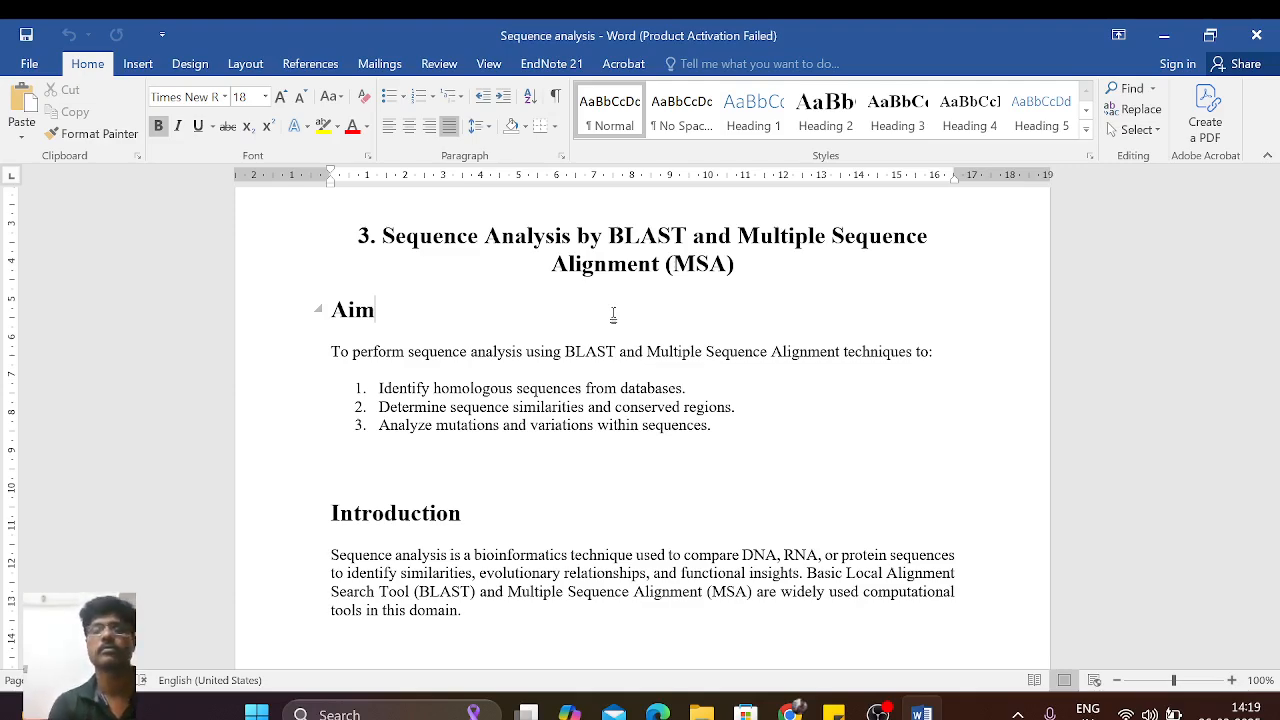
Step: Read the Aim section on BLAST and Multiple Sequence Alignment, marking the key phrases in its three numbered objectives
scroll(613, 314, down, 3)
scroll(613, 314, up, 2)
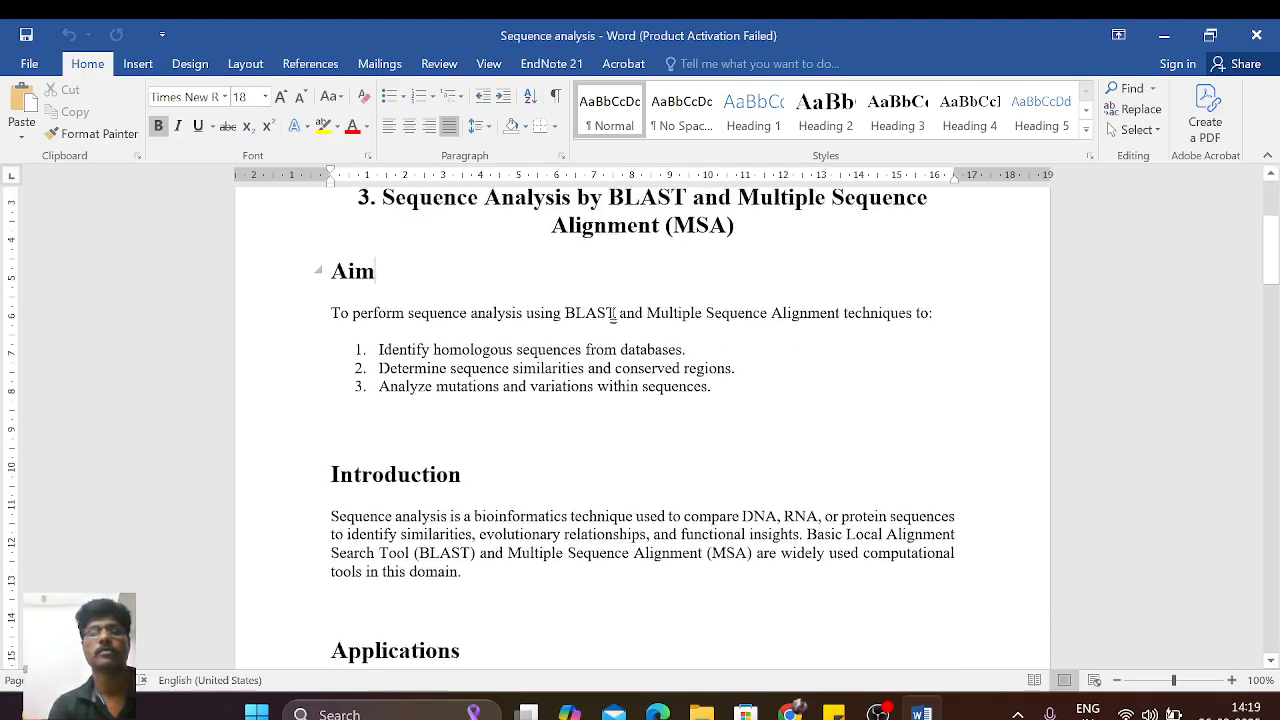
scroll(613, 314, down, 1)
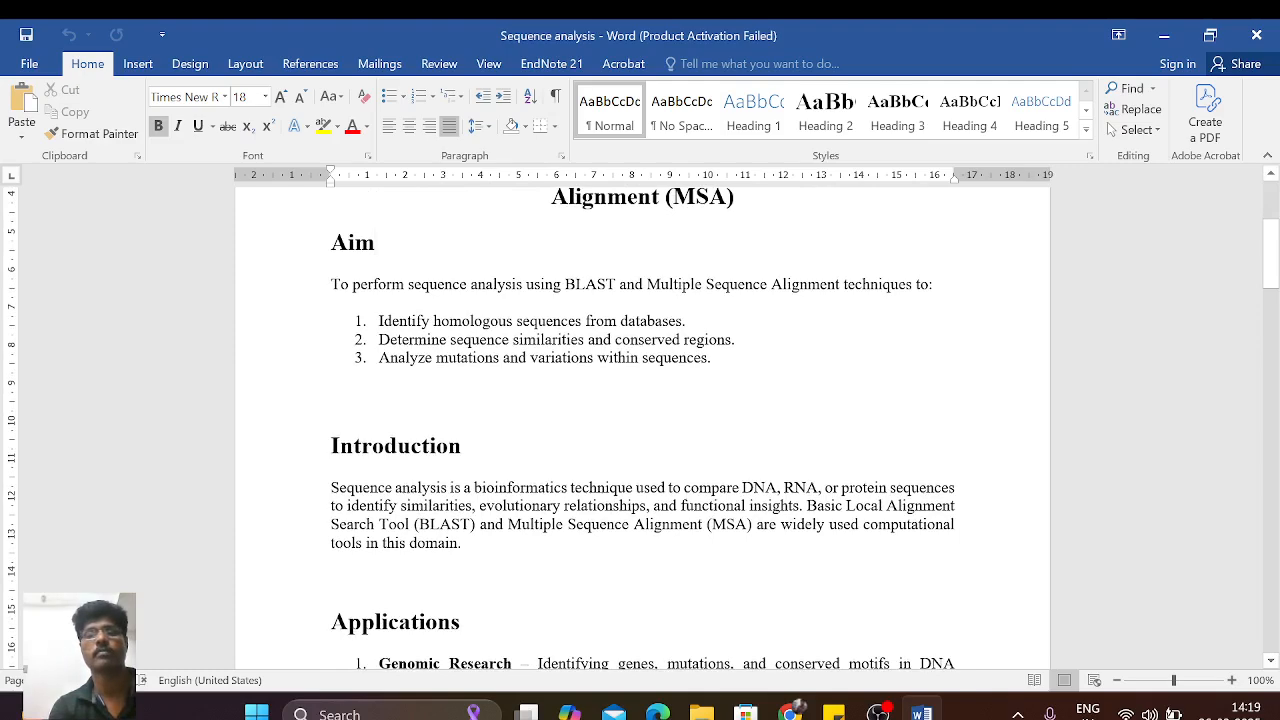
drag(565, 284, 768, 284)
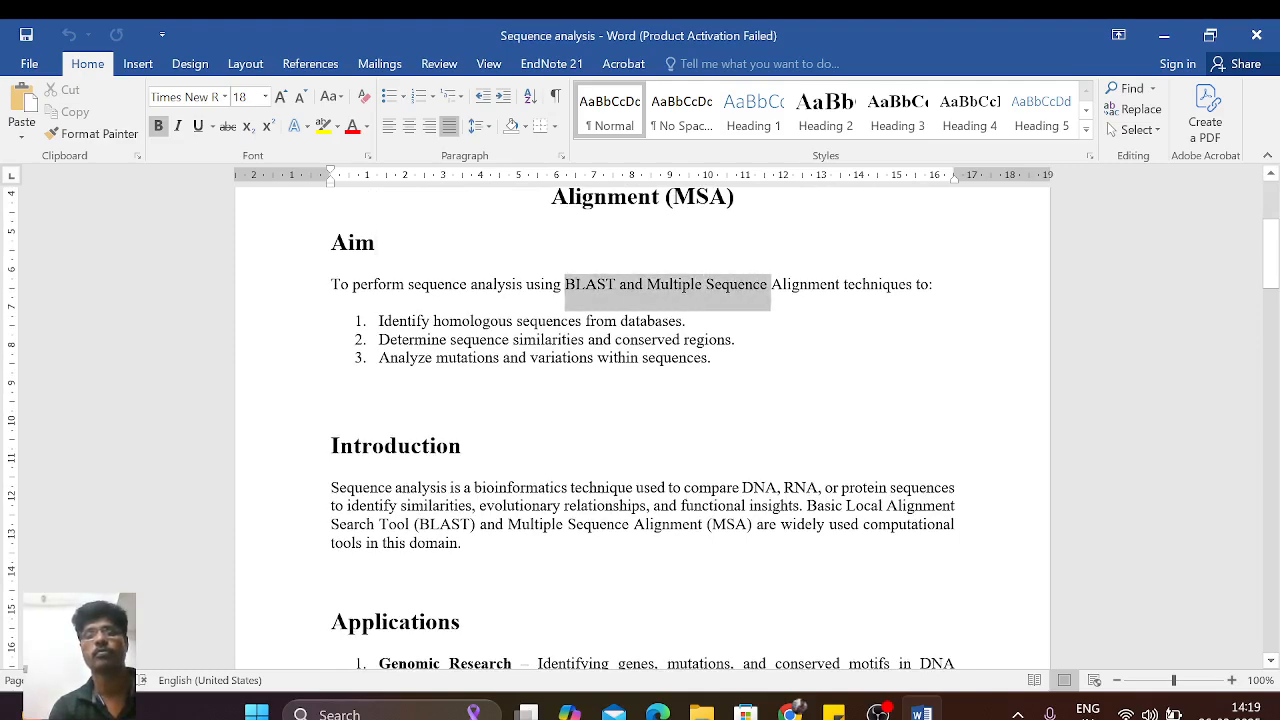
click(318, 397)
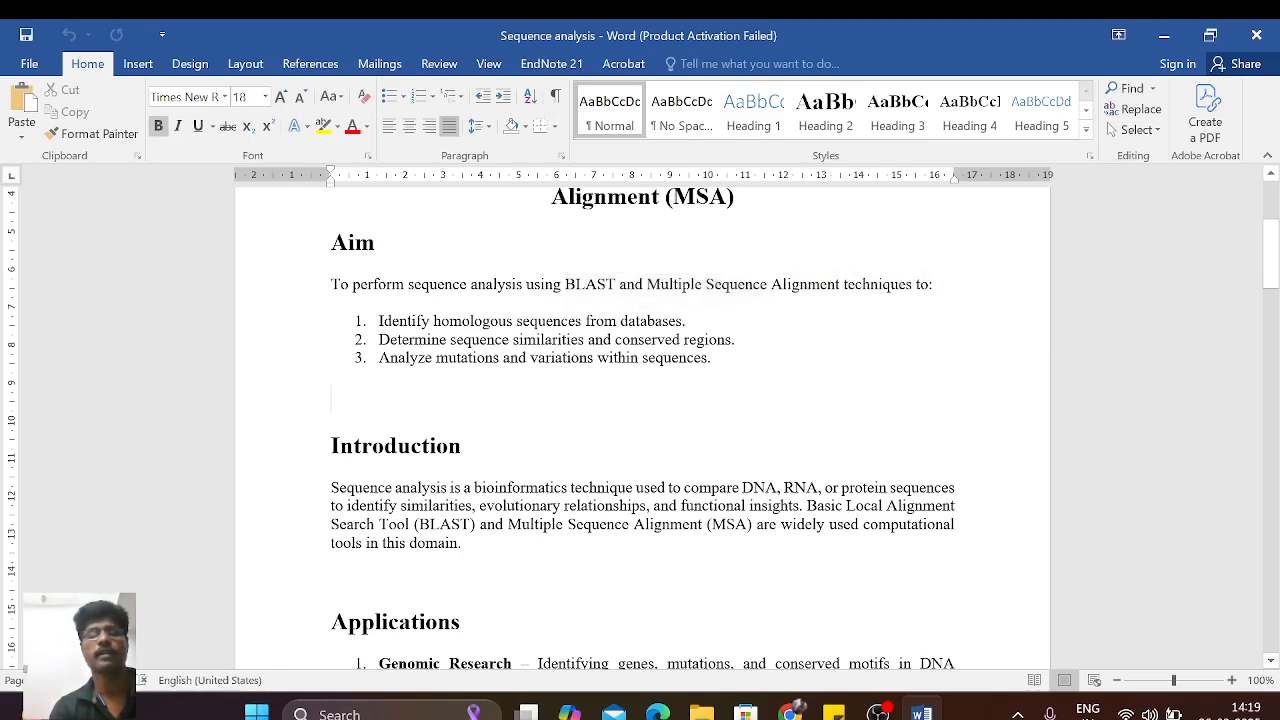
drag(378, 321, 583, 321)
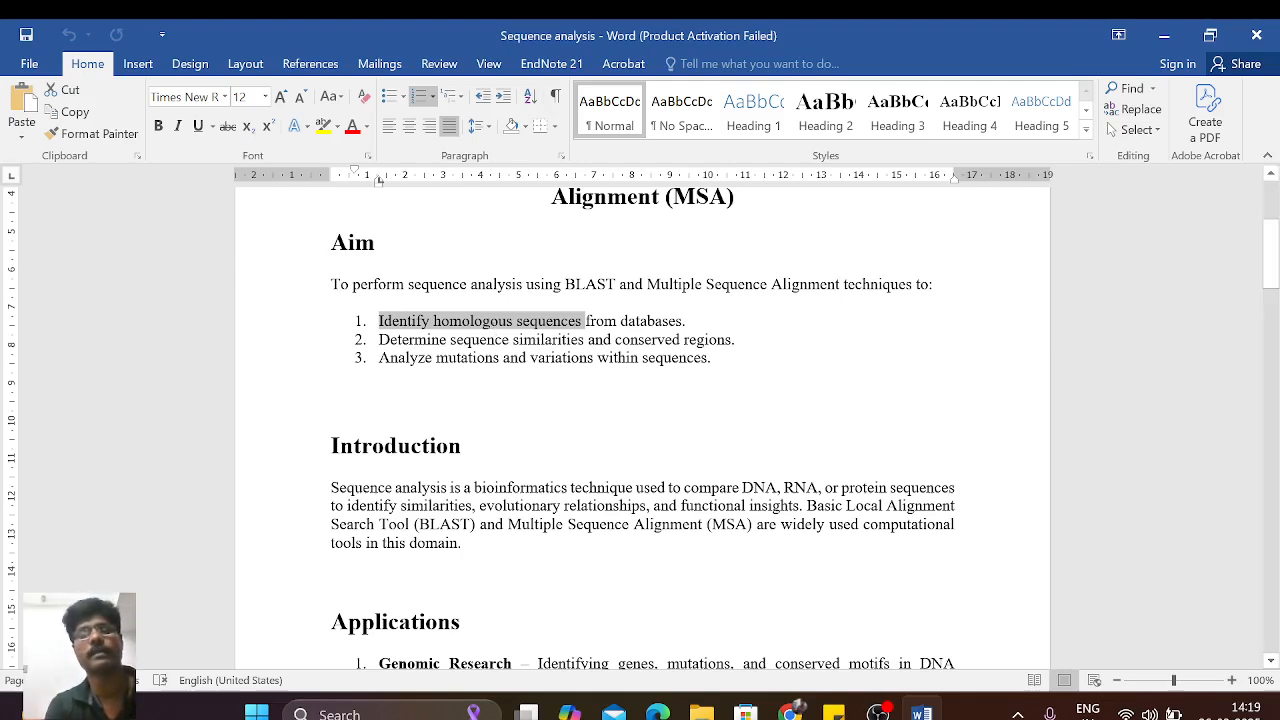
drag(450, 339, 731, 340)
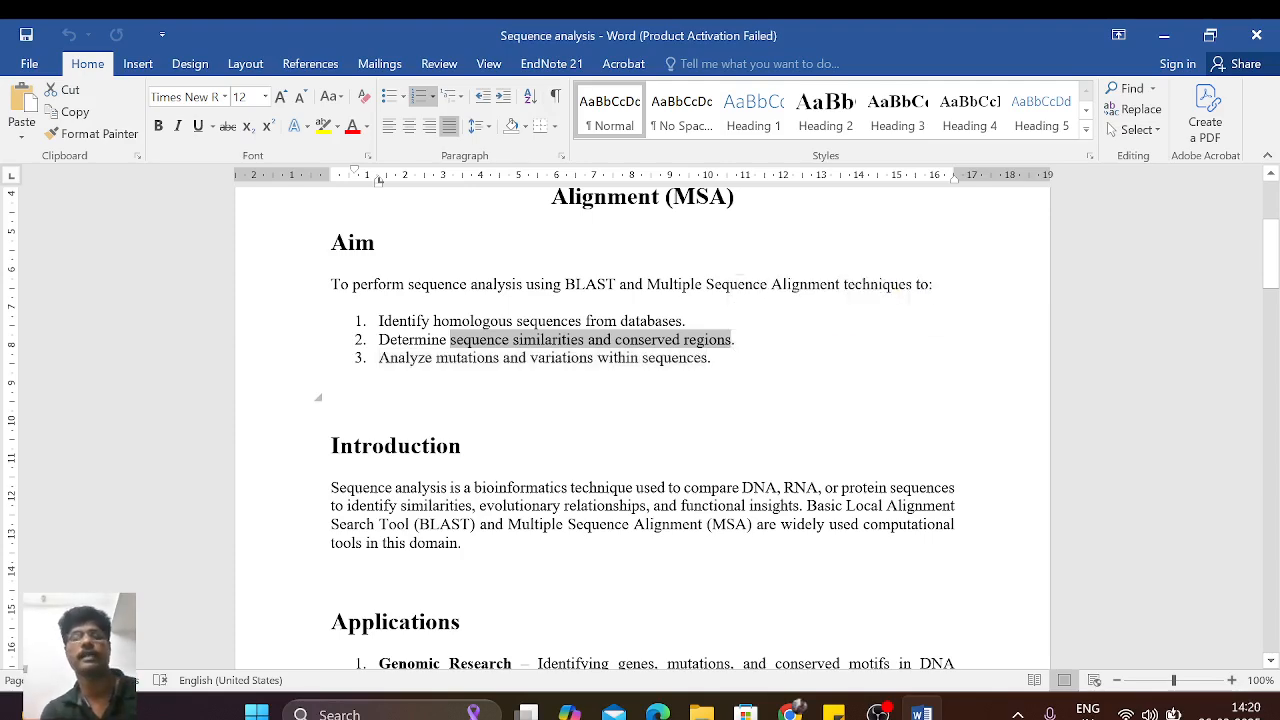
scroll(380, 178, down, 1)
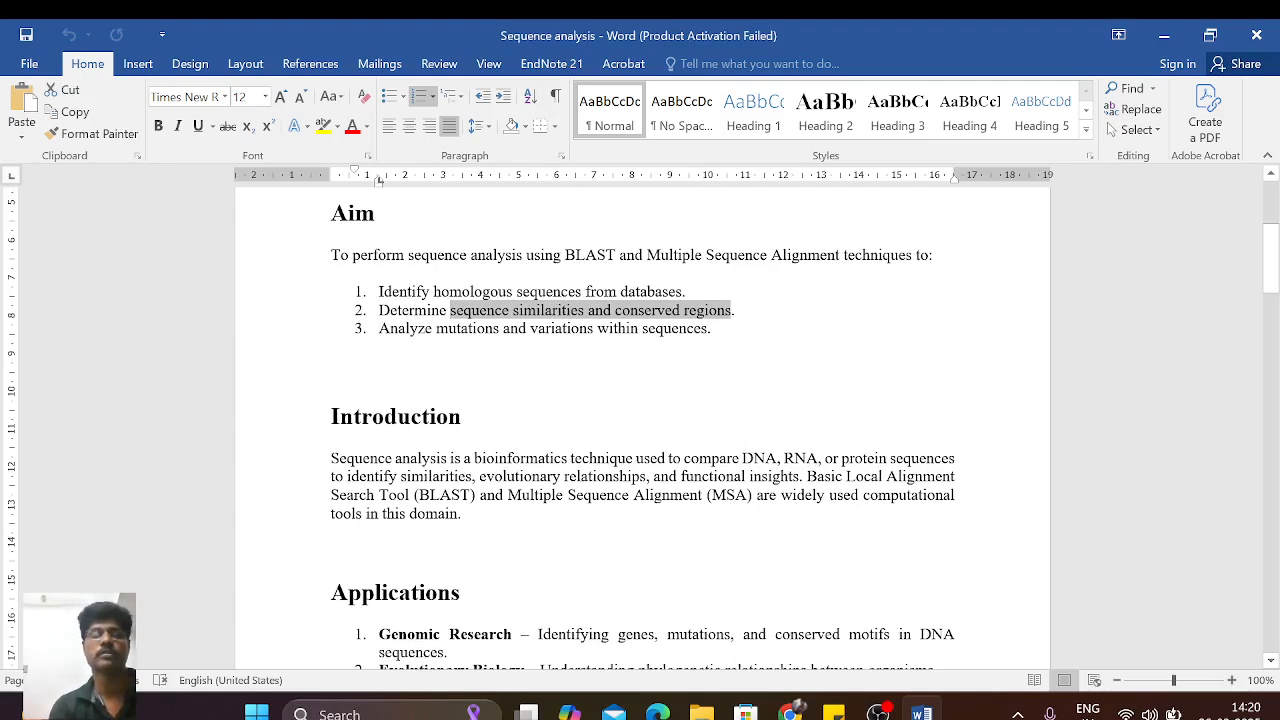
drag(379, 330, 685, 348)
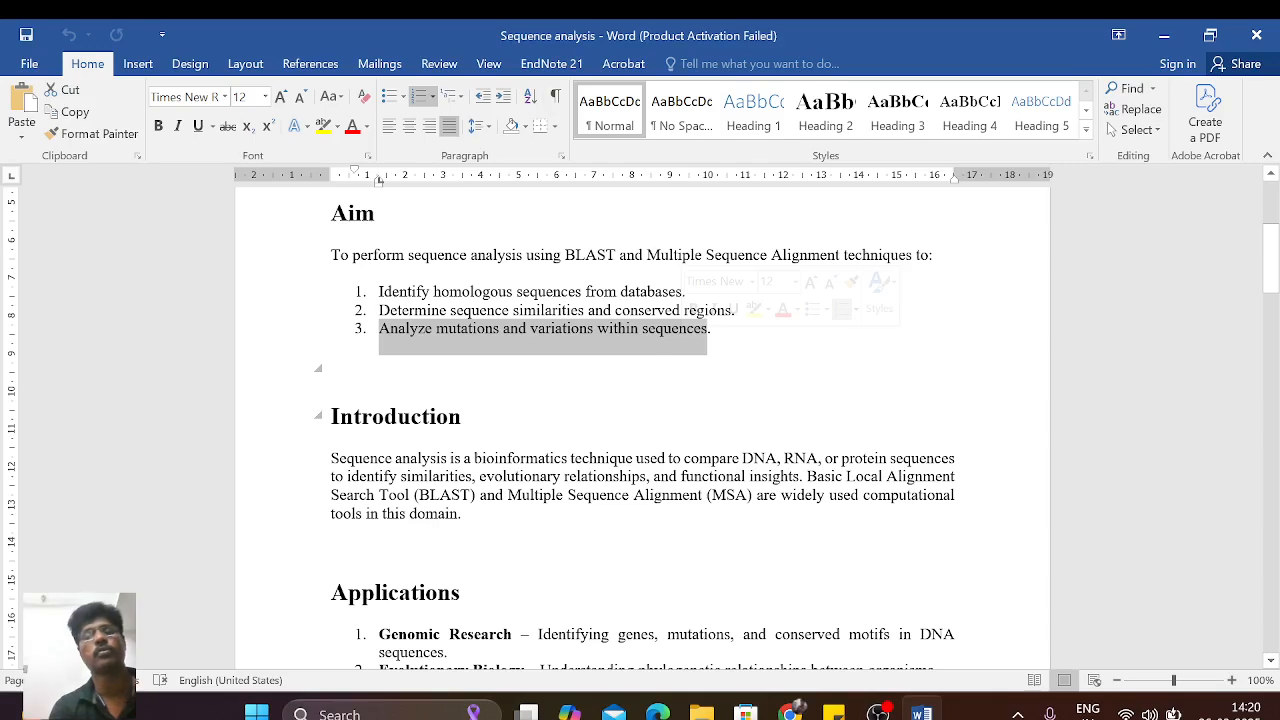
Step: Read the Introduction section, marking the sentence about Basic Local Alignment Search Tool and Multiple Sequence Alignment
scroll(380, 179, down, 3)
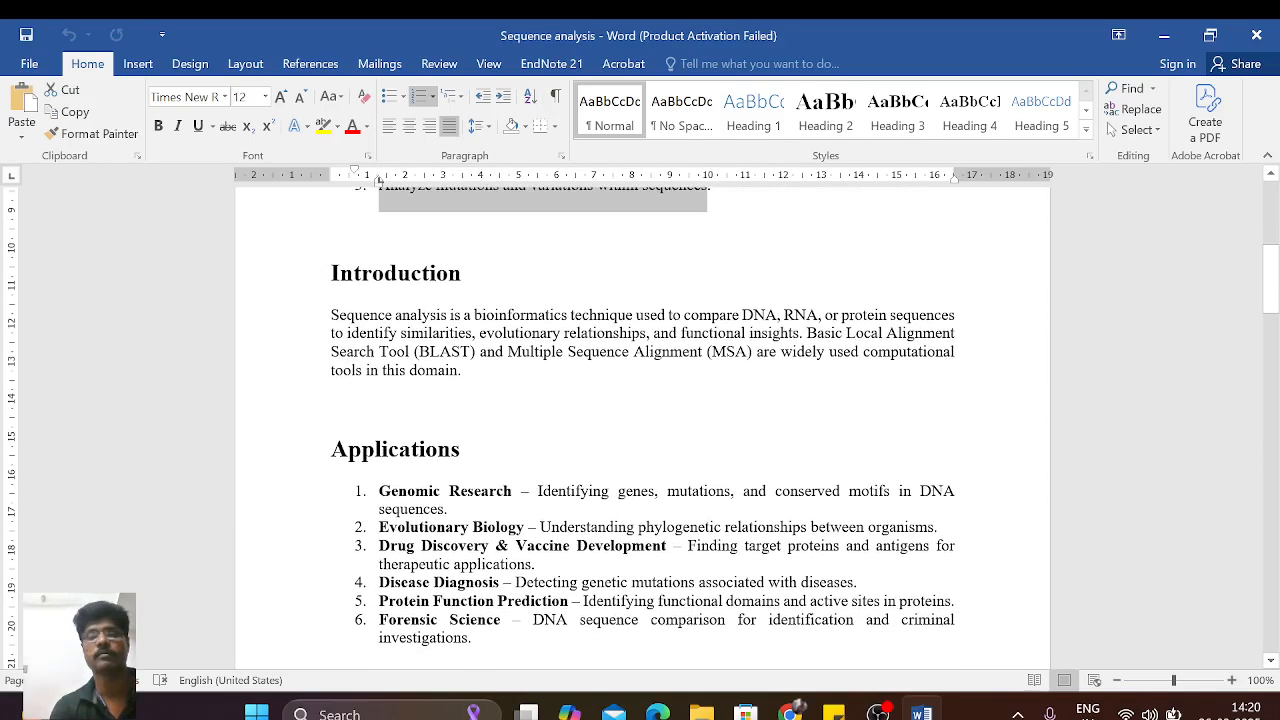
scroll(380, 179, down, 1)
scroll(380, 179, up, 2)
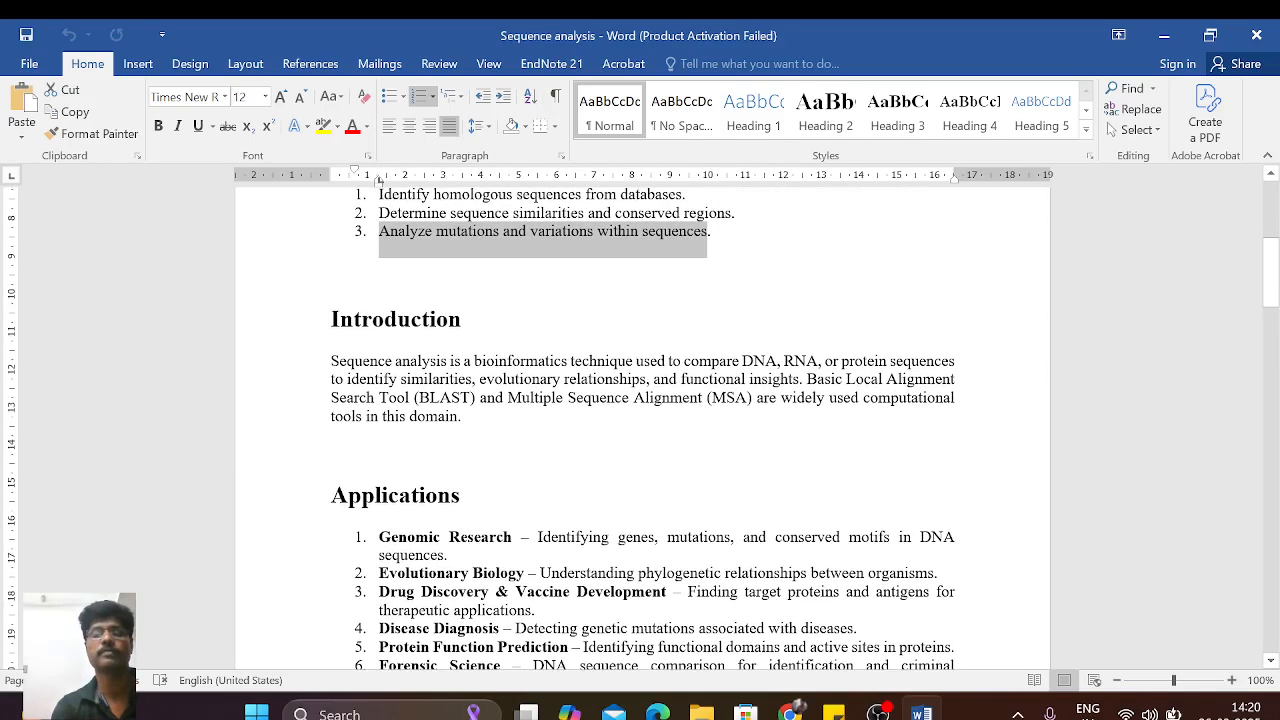
scroll(380, 180, down, 2)
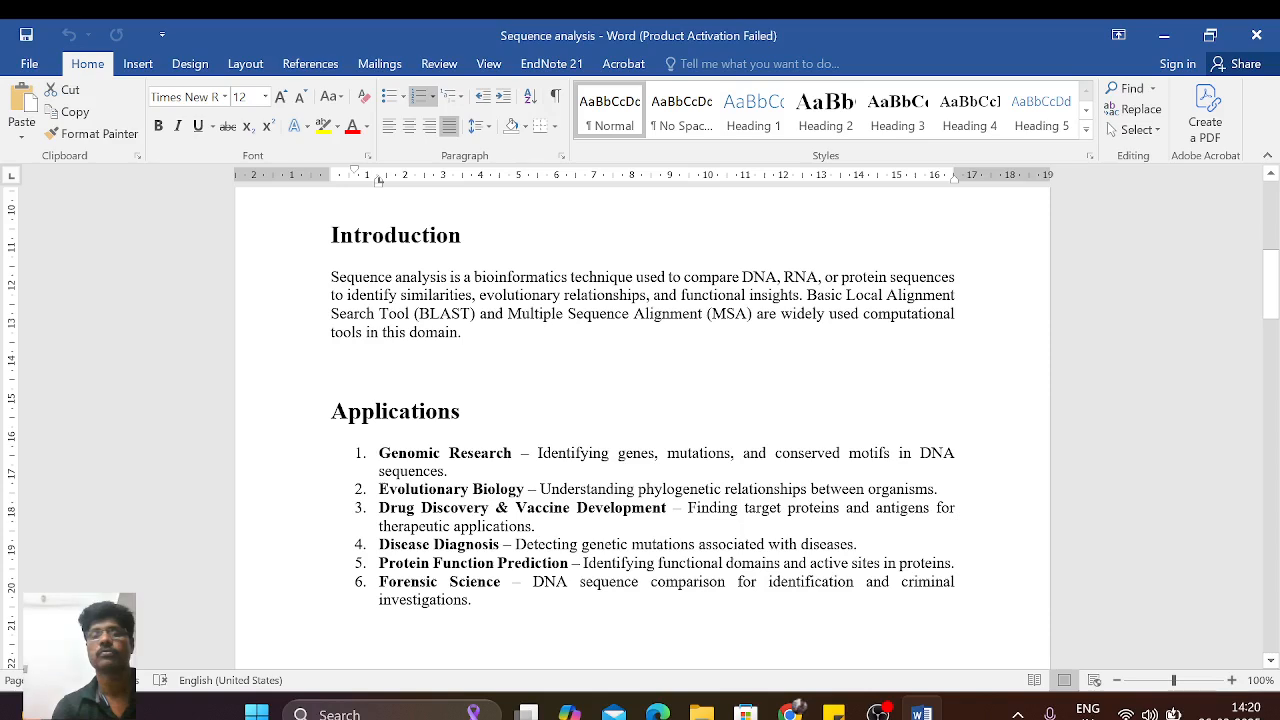
key(ctrl+shift+Down)
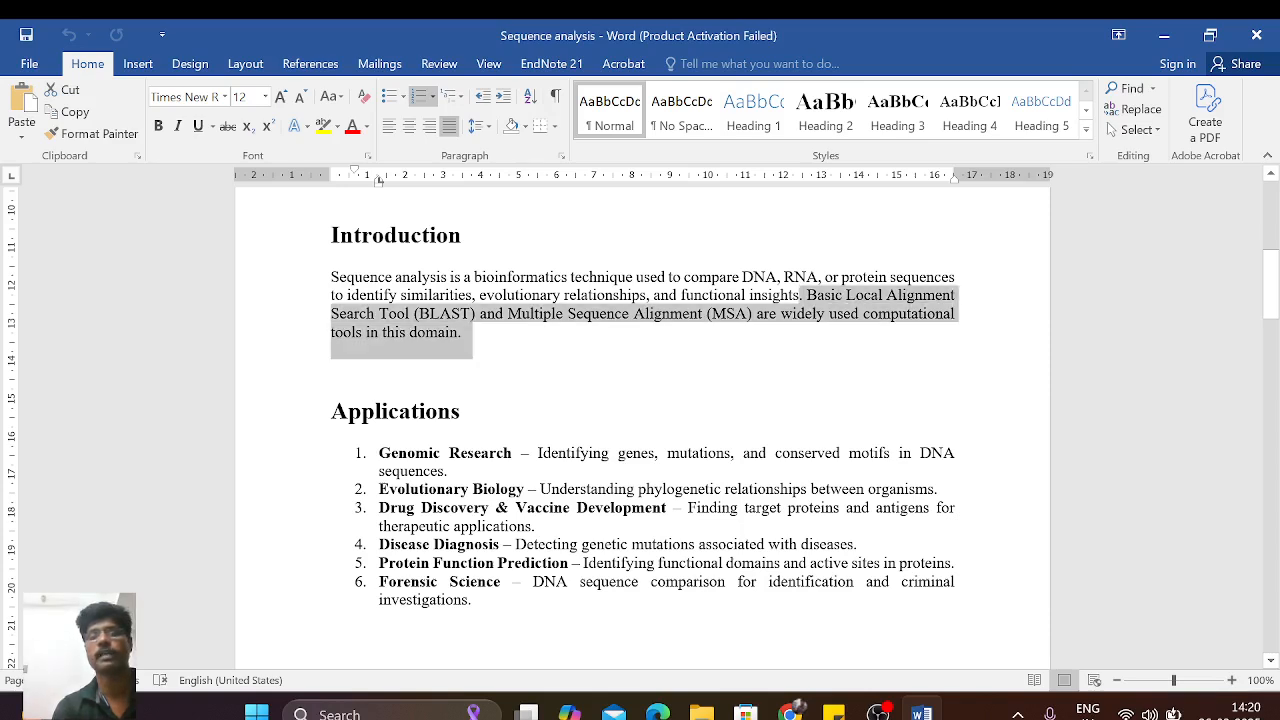
click(540, 333)
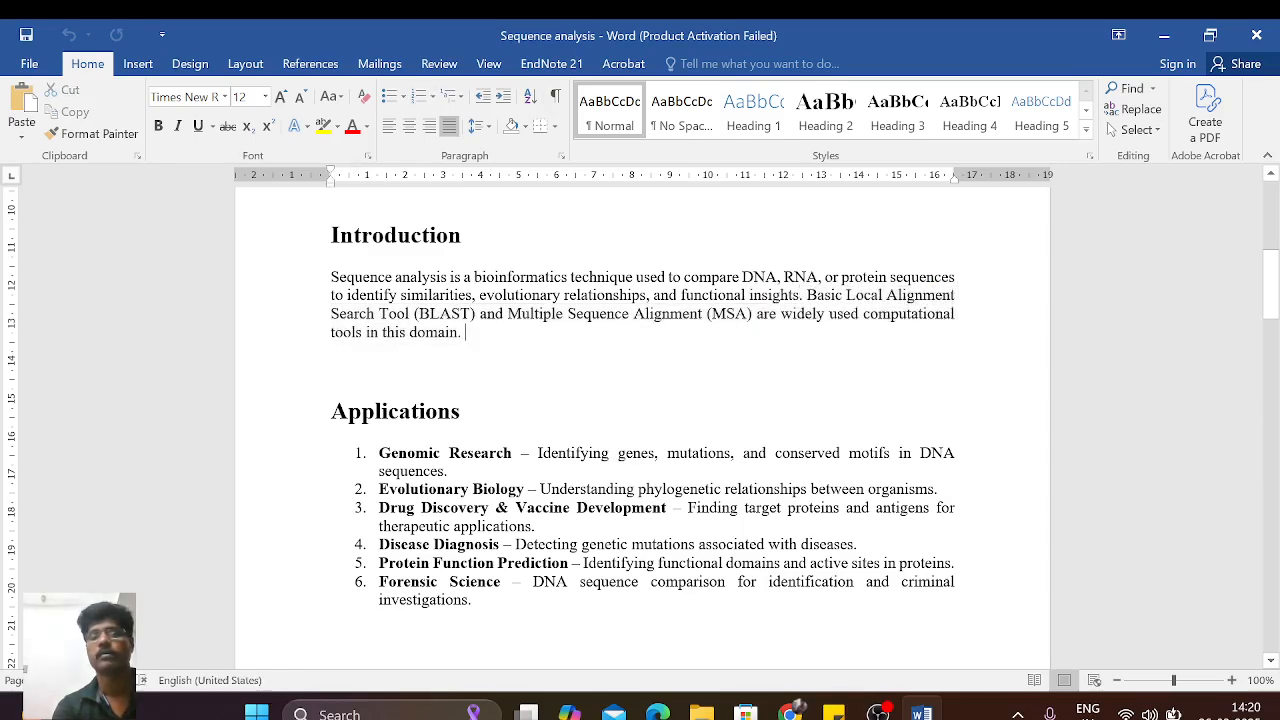
Step: Review the Applications list from Genomic Research through Protein Function Prediction, marking each application while reading
scroll(540, 333, down, 1)
scroll(640, 426, down, 1)
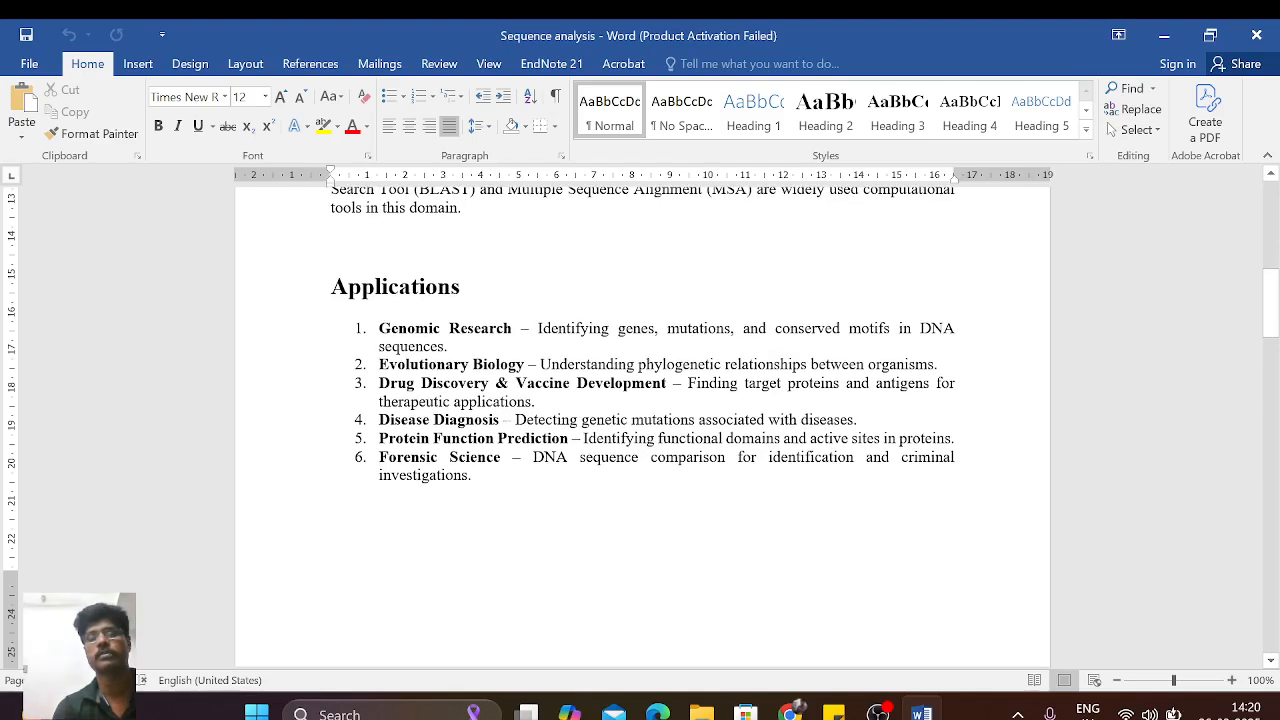
drag(378, 330, 521, 330)
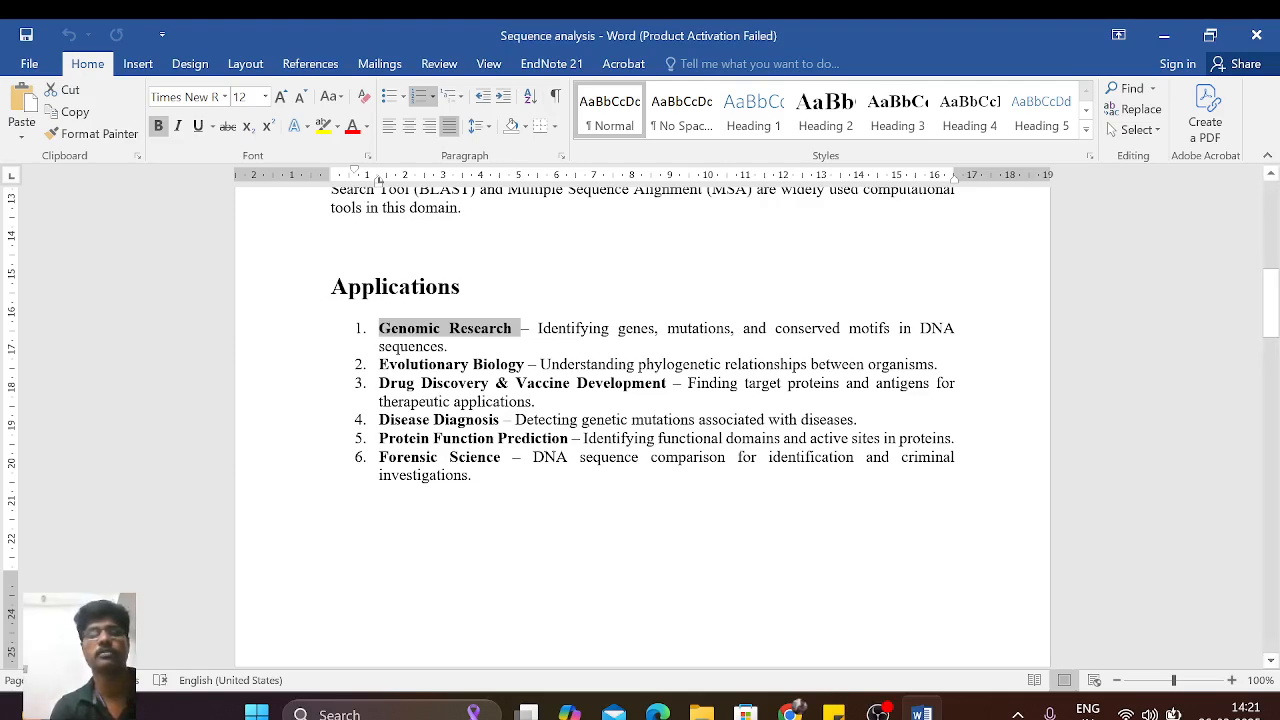
drag(380, 365, 525, 365)
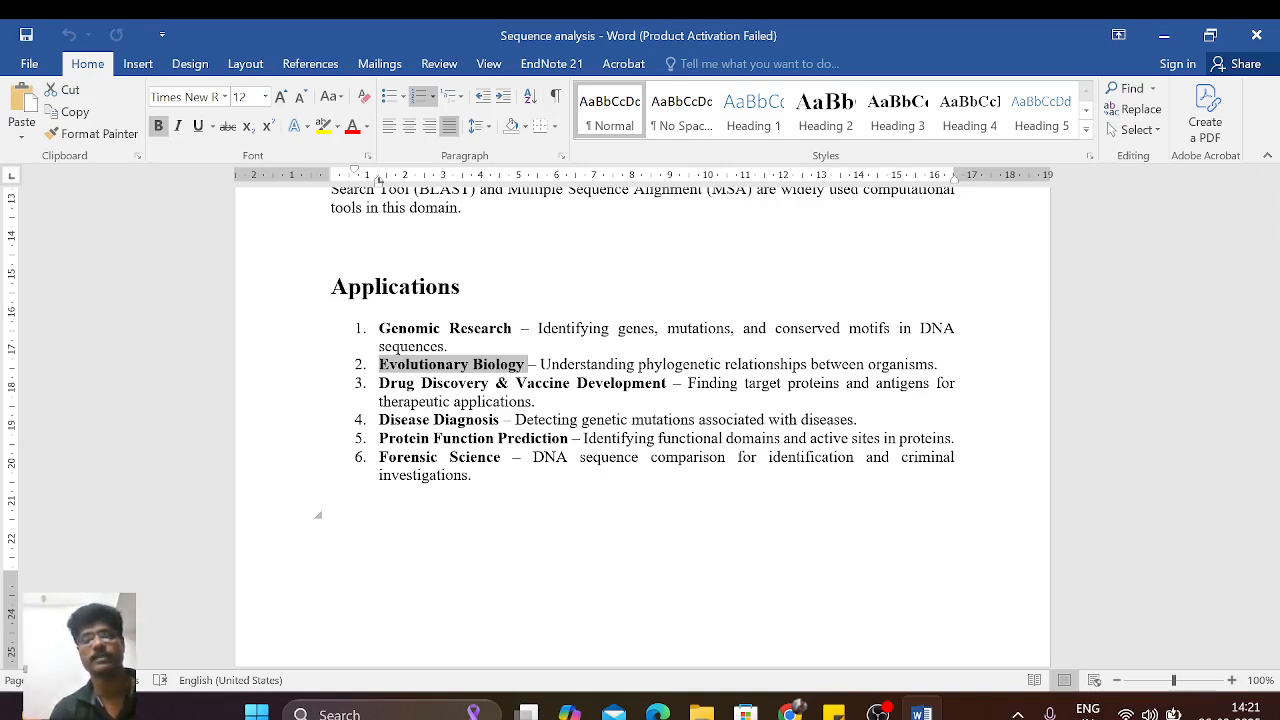
scroll(380, 178, down, 1)
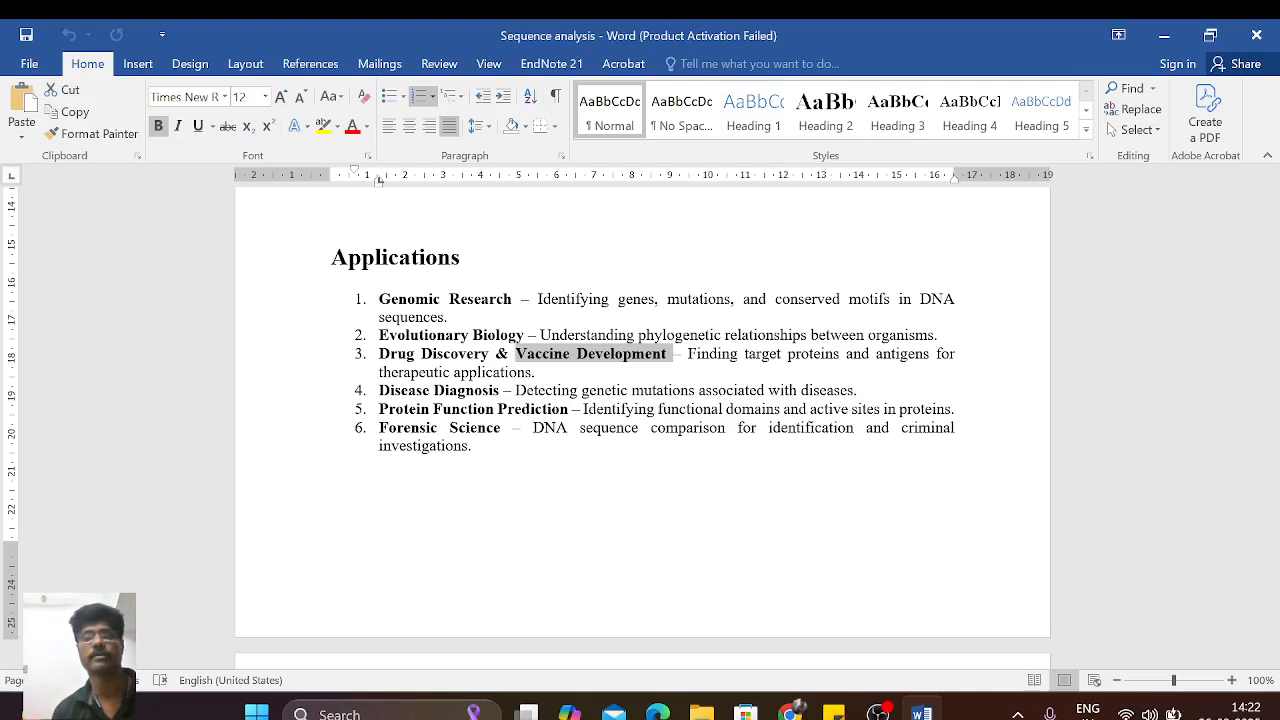
scroll(379, 180, down, 2)
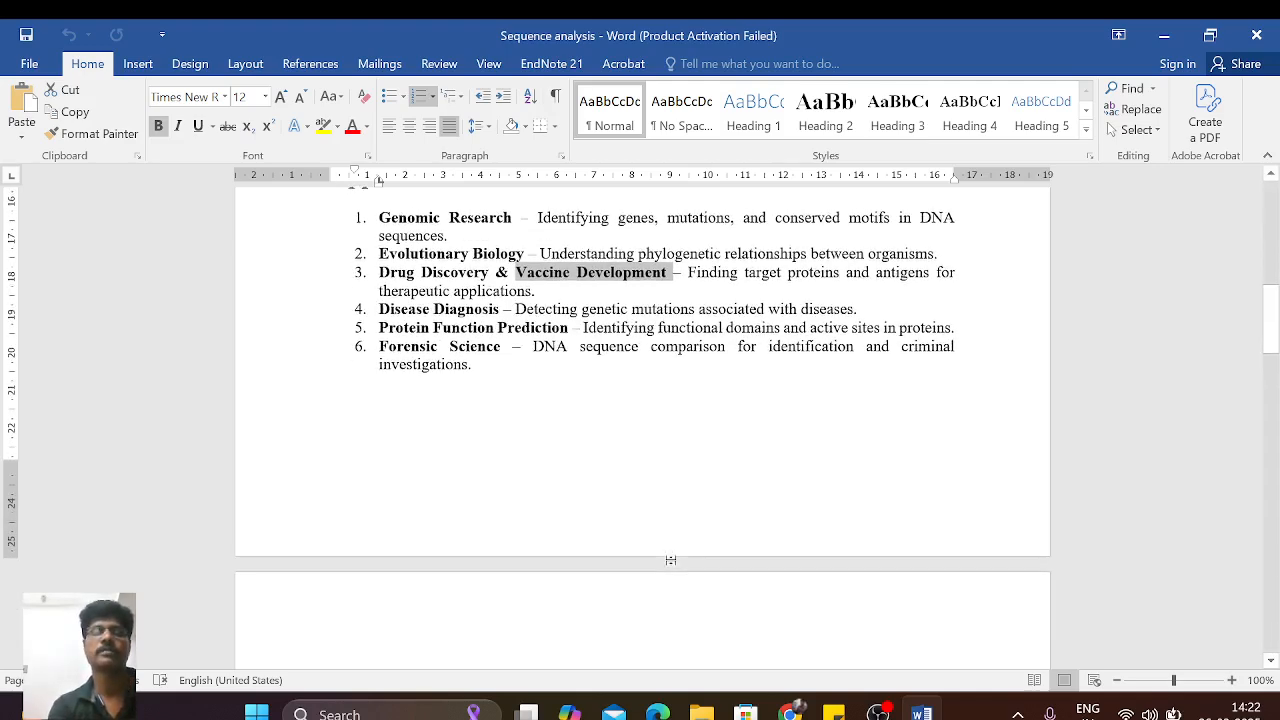
drag(379, 309, 503, 309)
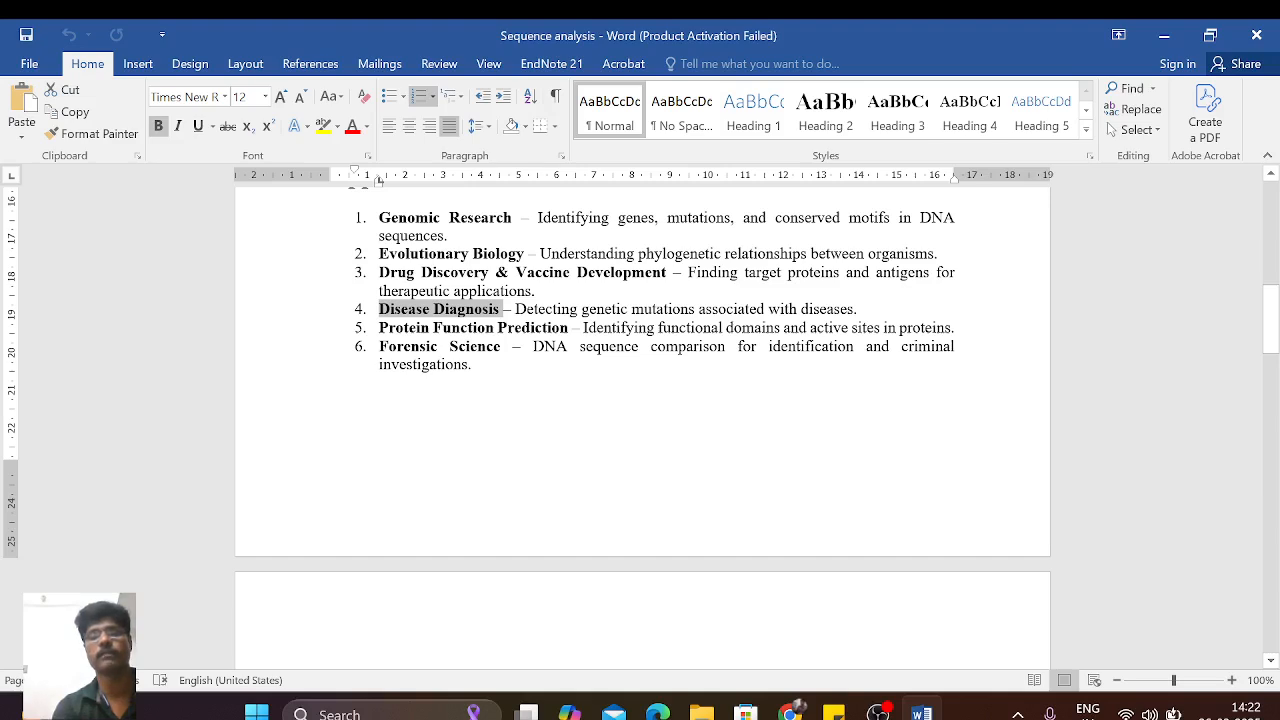
drag(583, 328, 900, 346)
click(640, 412)
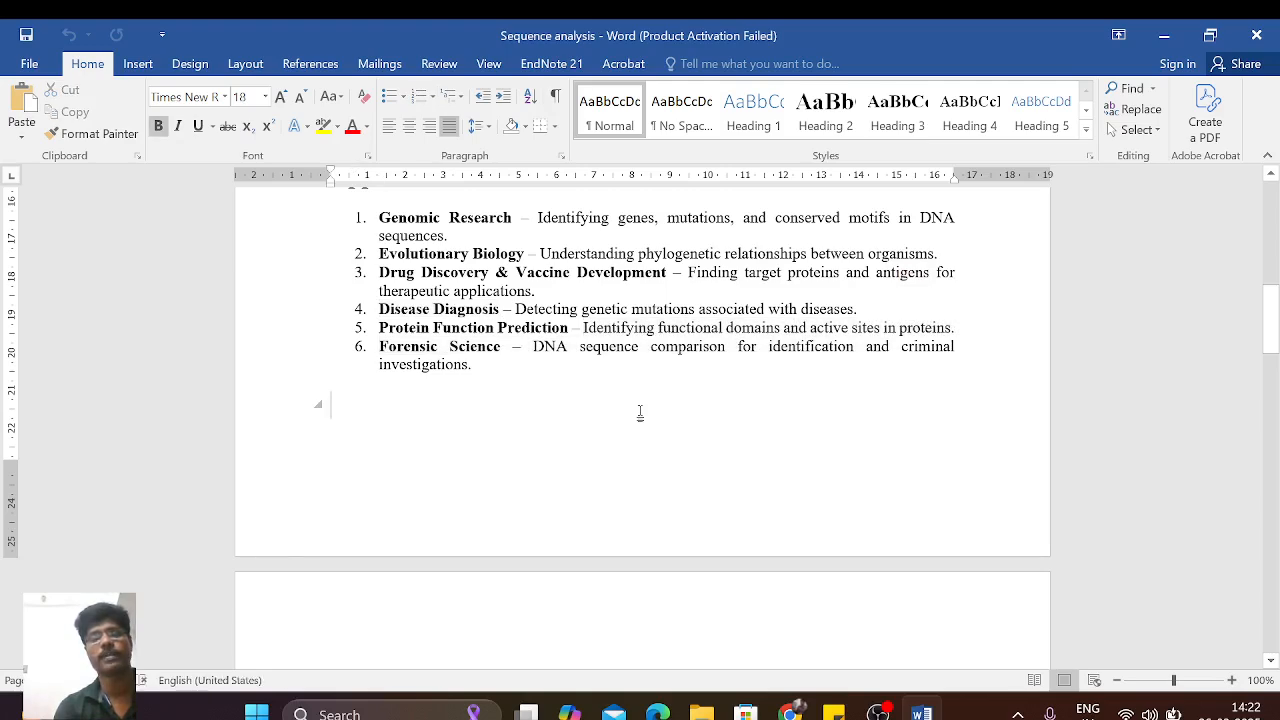
Step: Examine the Forensic Science item in the Applications list, marking its description and its heading
key(ctrl+shift+Left)
key(ctrl+shift+Left)
key(ctrl+shift+Left)
key(ctrl+shift+Left)
key(ctrl+shift+Left)
key(ctrl+shift+Left)
key(ctrl+shift+Left)
key(ctrl+shift+Left)
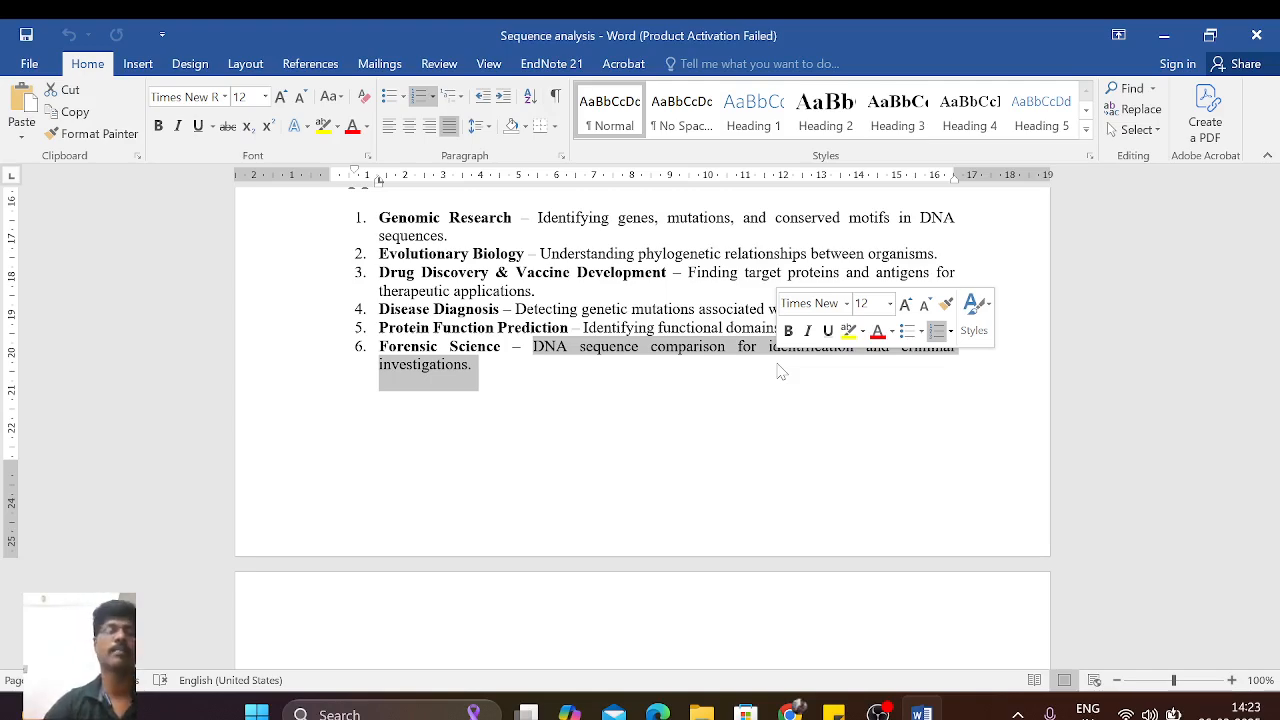
click(782, 371)
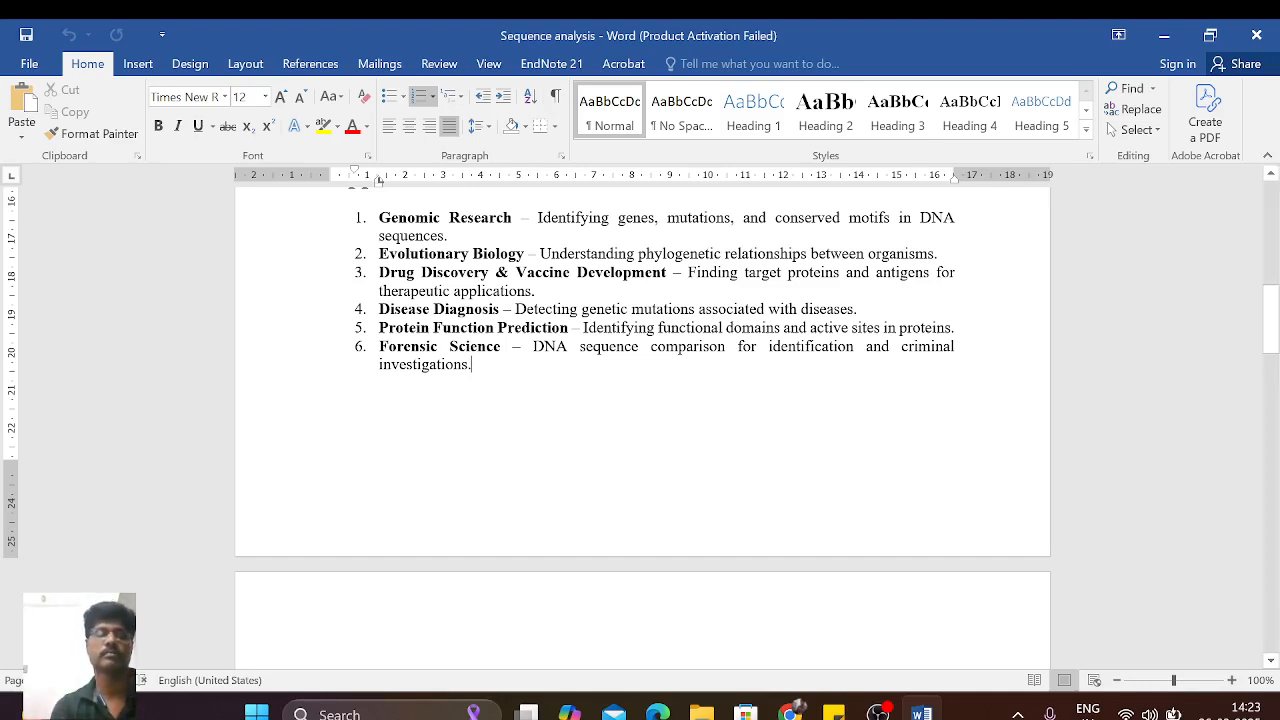
drag(379, 346, 512, 346)
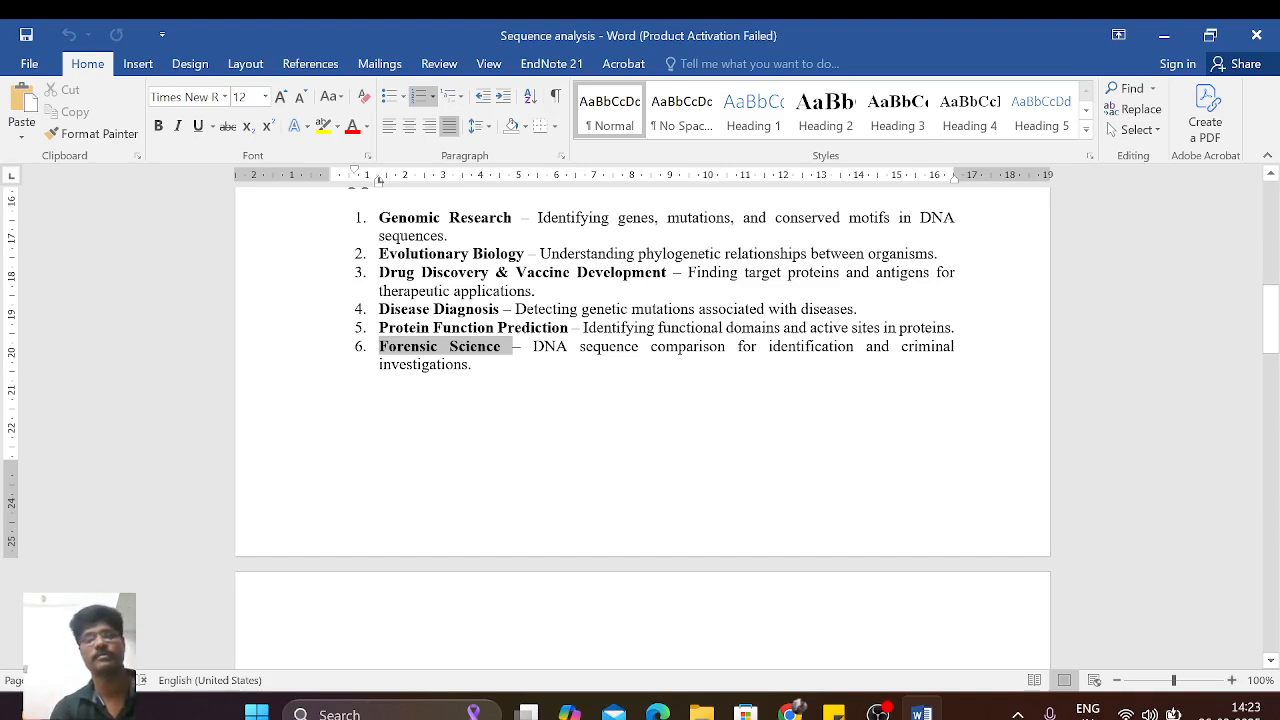
drag(512, 346, 504, 350)
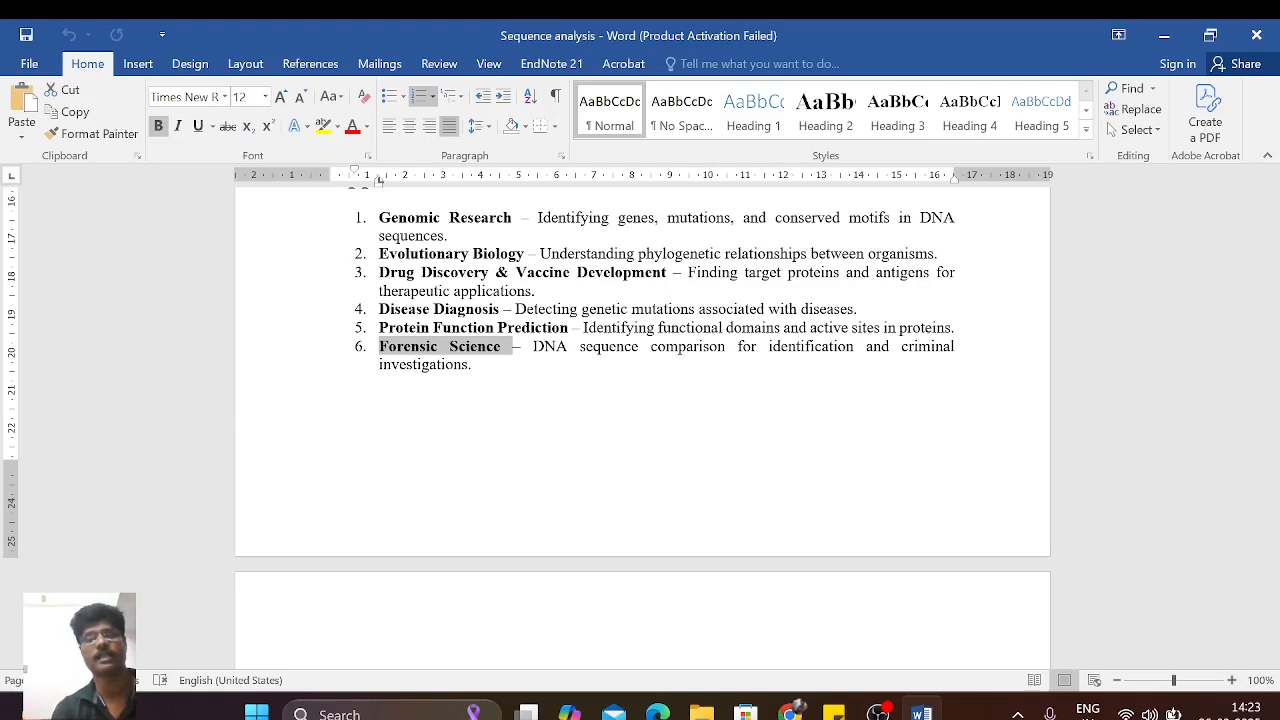
click(657, 457)
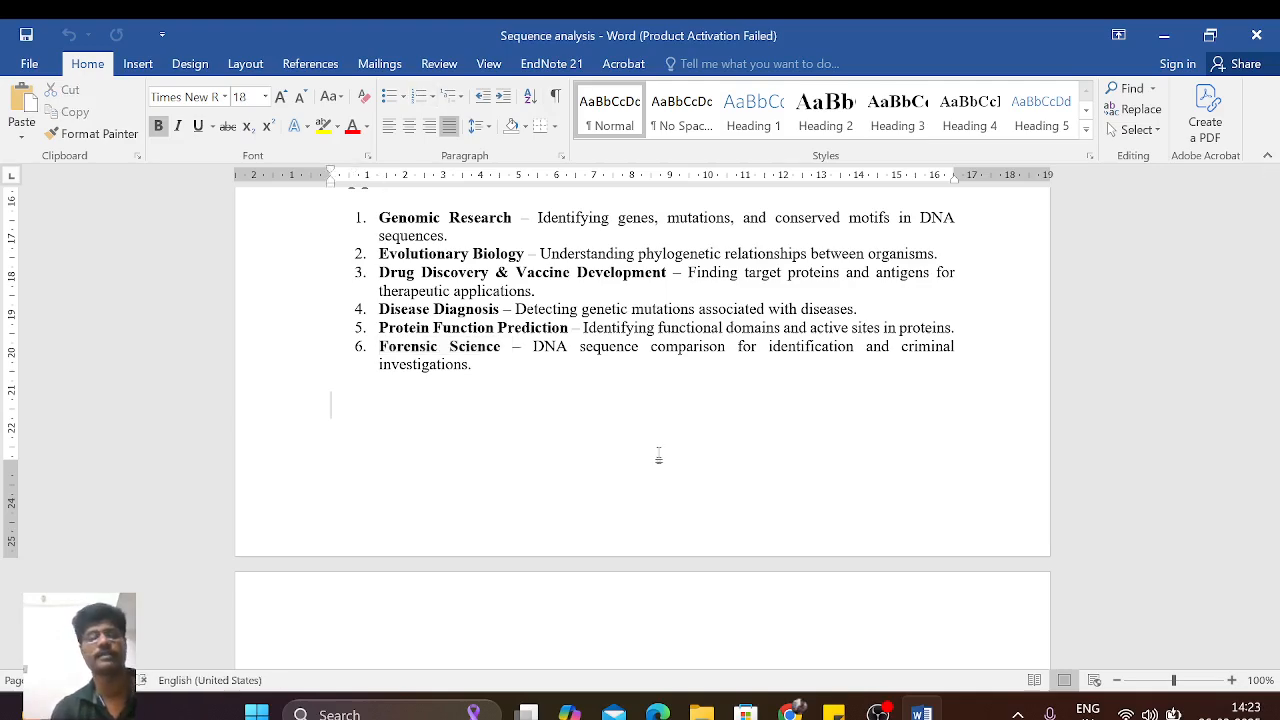
Step: Read the opening of the section 3.1 BLAST protocol, marking the endings that distinguish the blastn and blastp search types
scroll(657, 457, down, 5)
scroll(642, 470, down, 2)
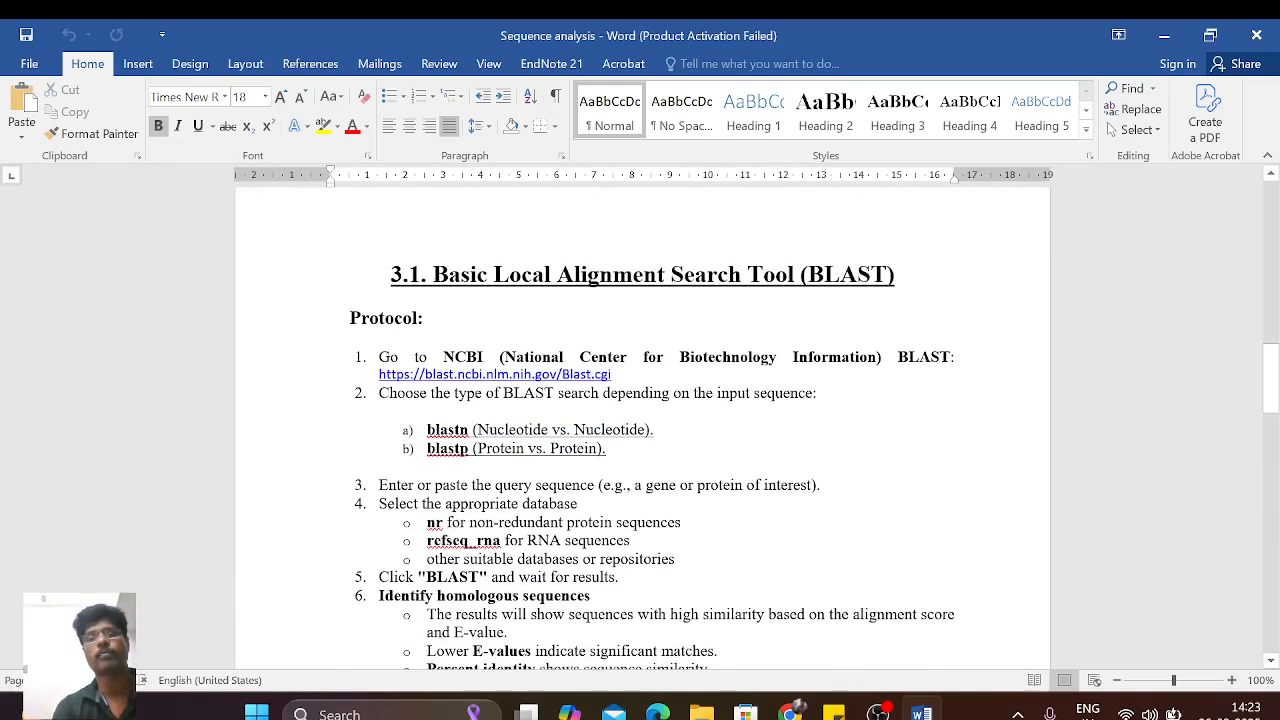
scroll(642, 430, down, 1)
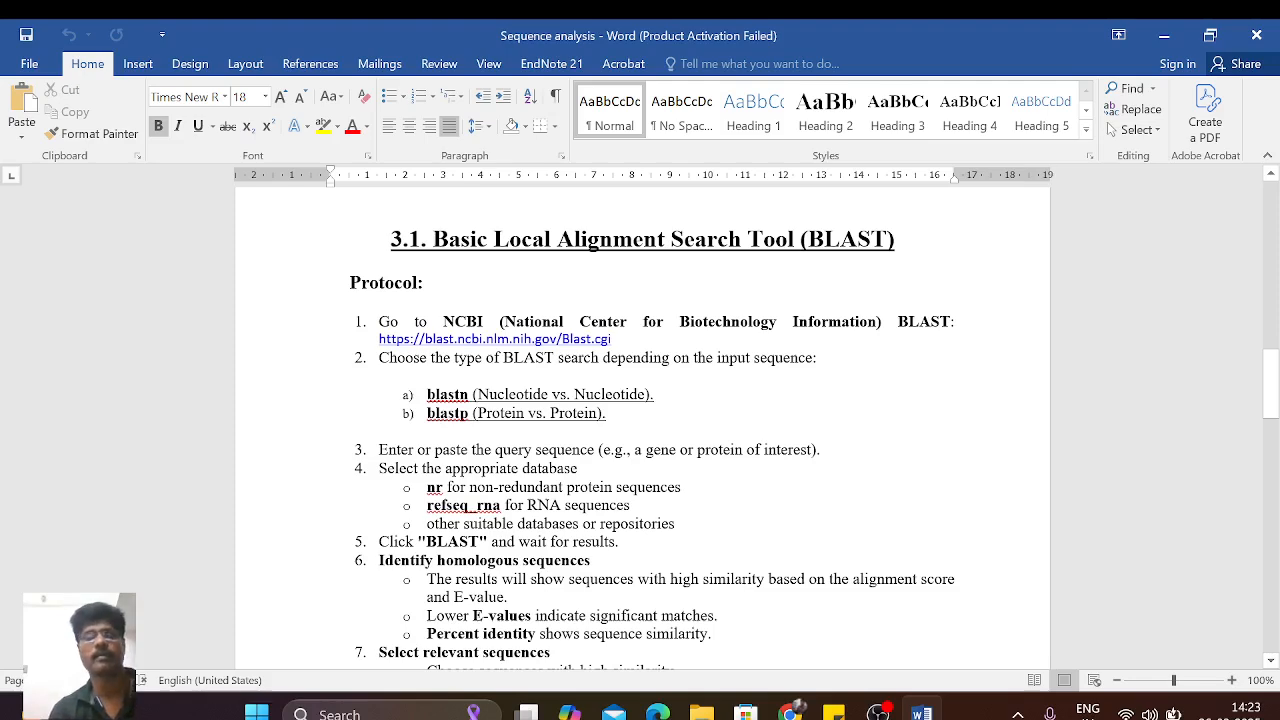
scroll(642, 440, down, 3)
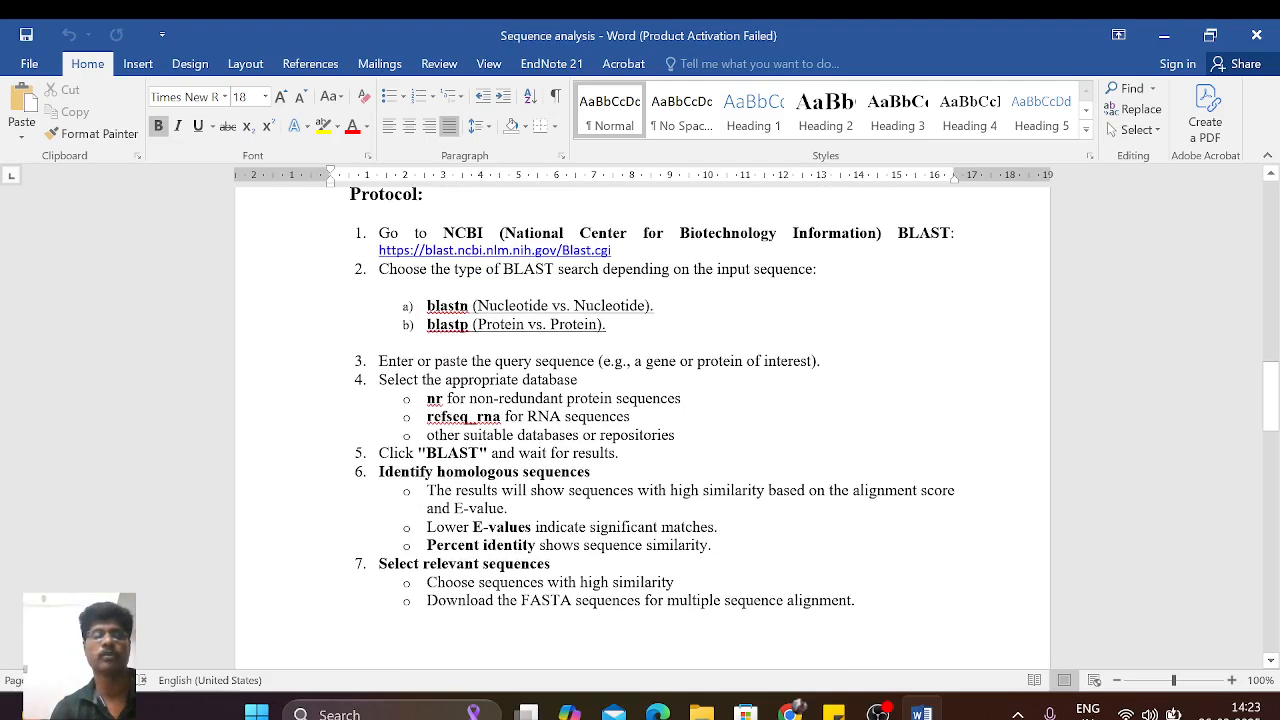
click(464, 305)
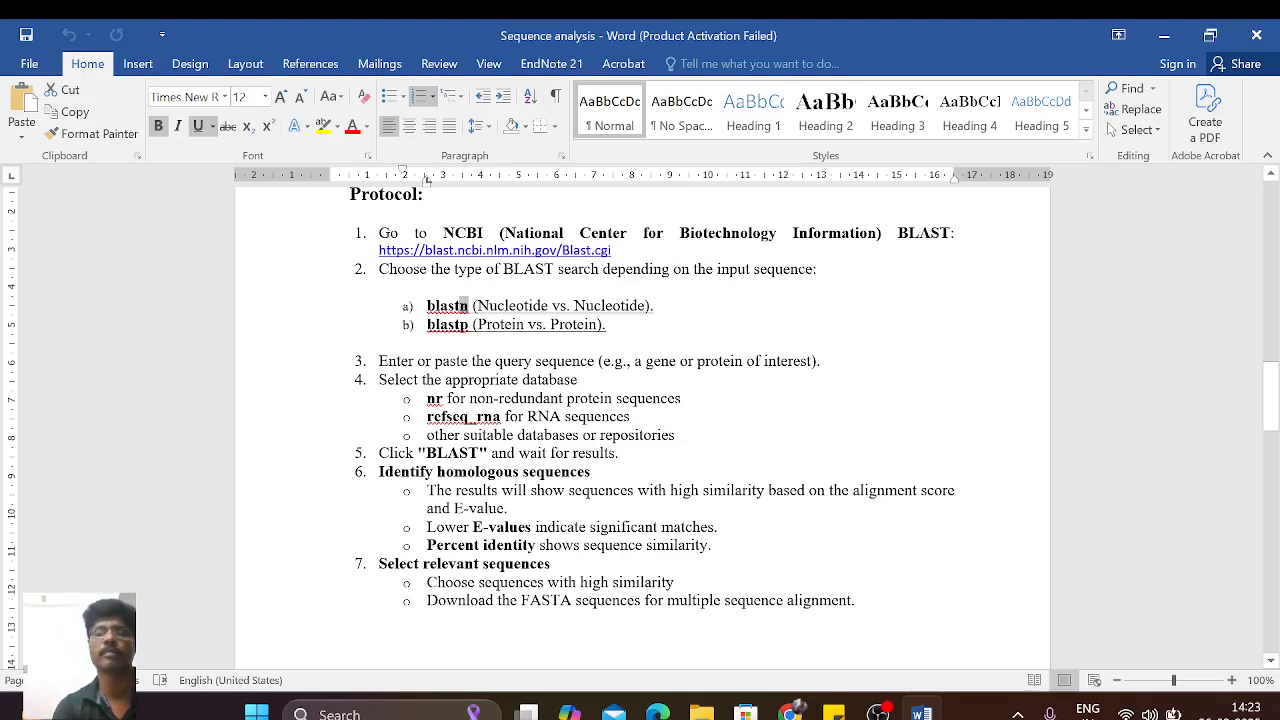
drag(460, 325, 468, 325)
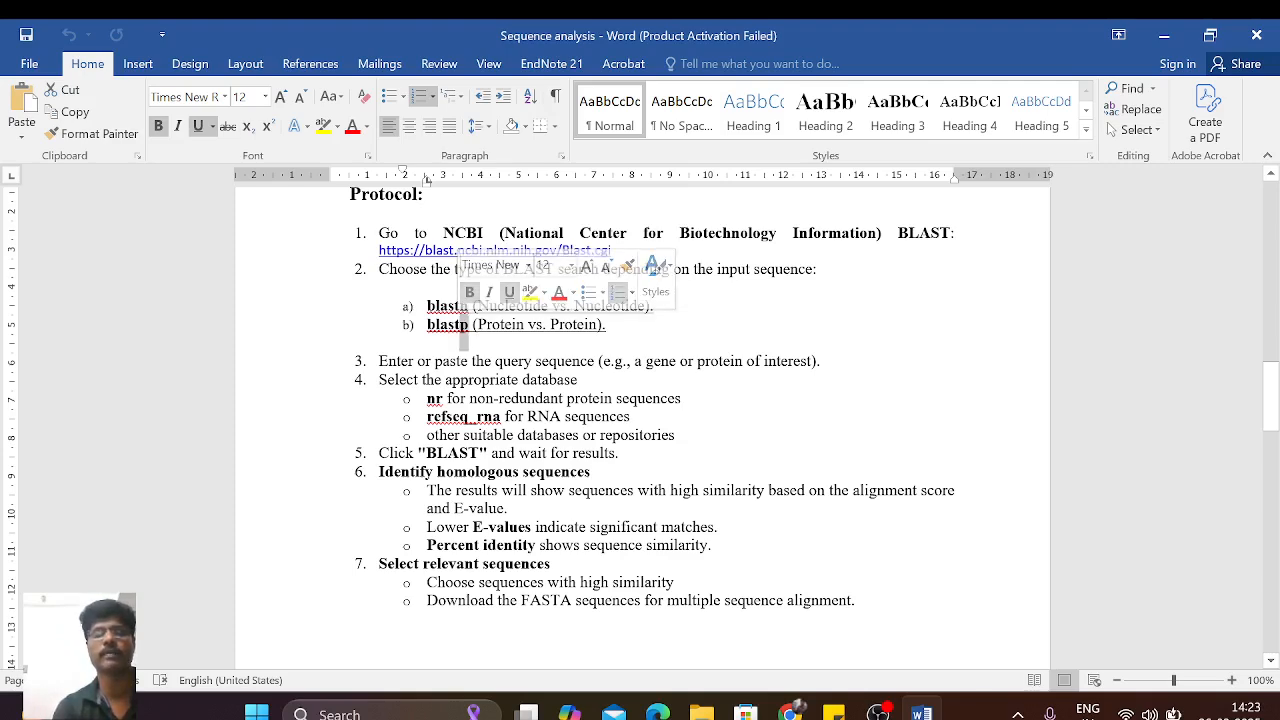
click(464, 342)
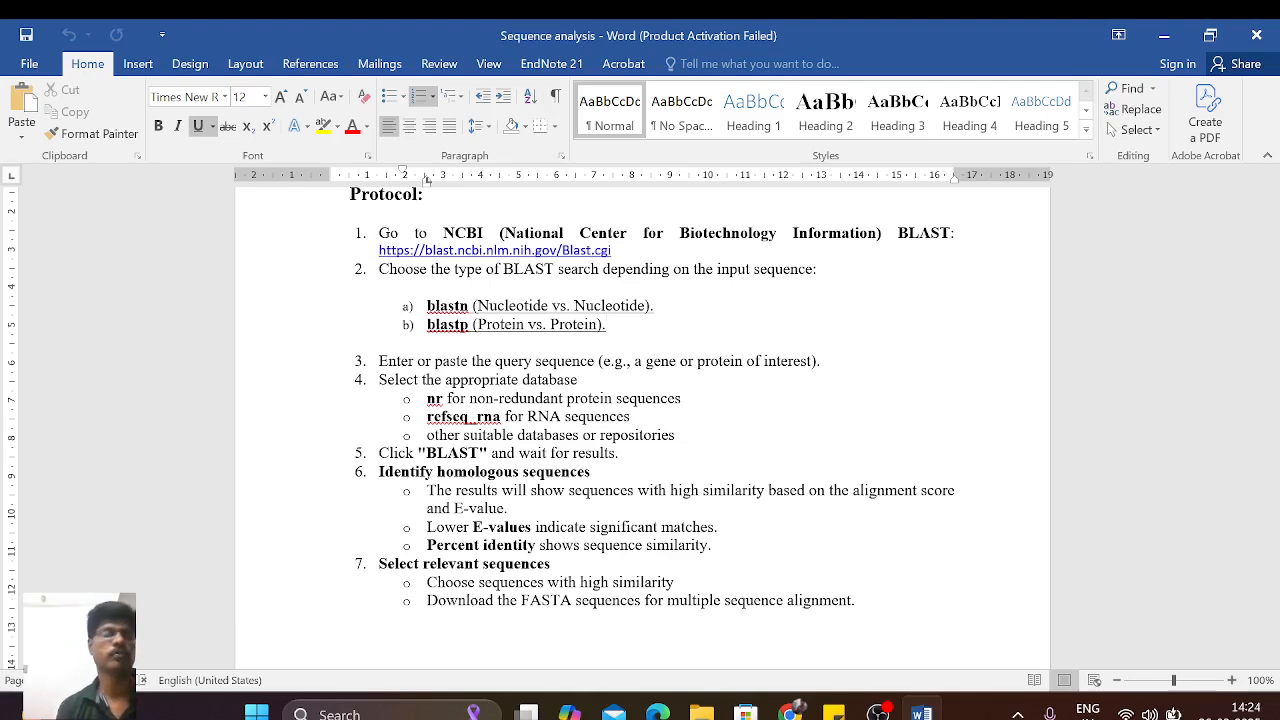
Step: Review the remaining BLAST protocol steps, marking the nr, refseq_rna and other database options
scroll(640, 420, down, 2)
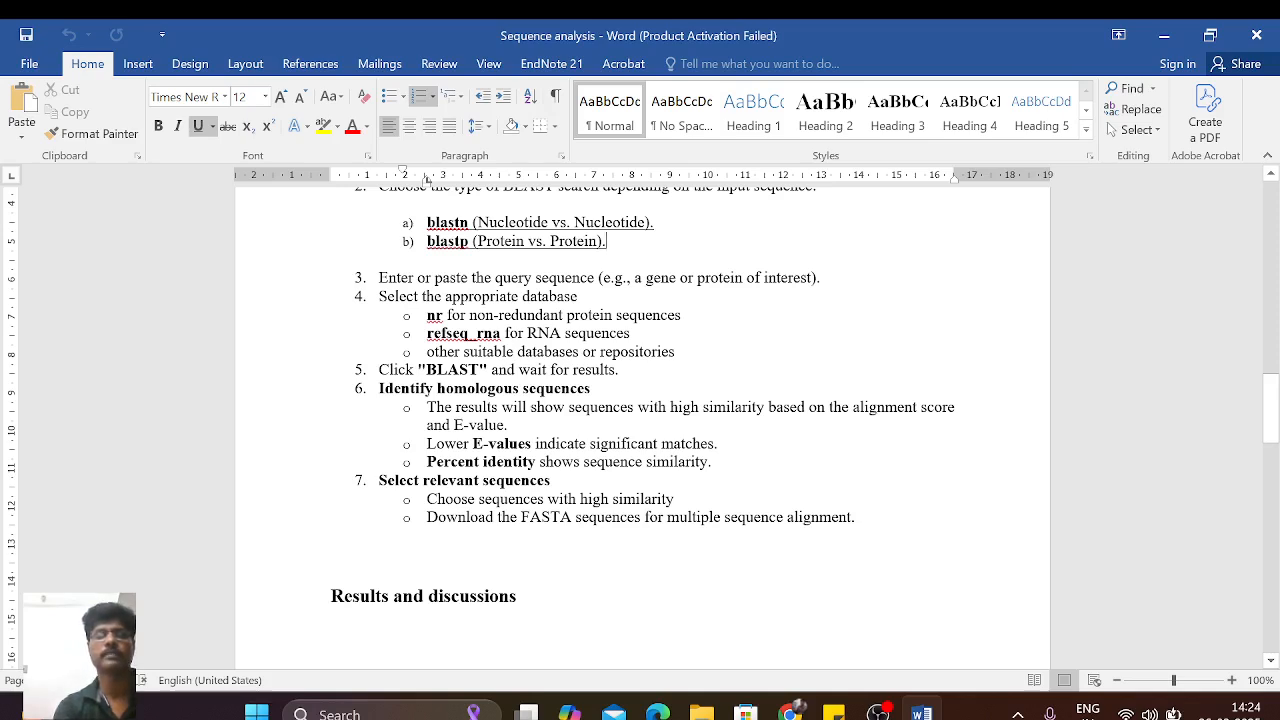
drag(426, 315, 680, 352)
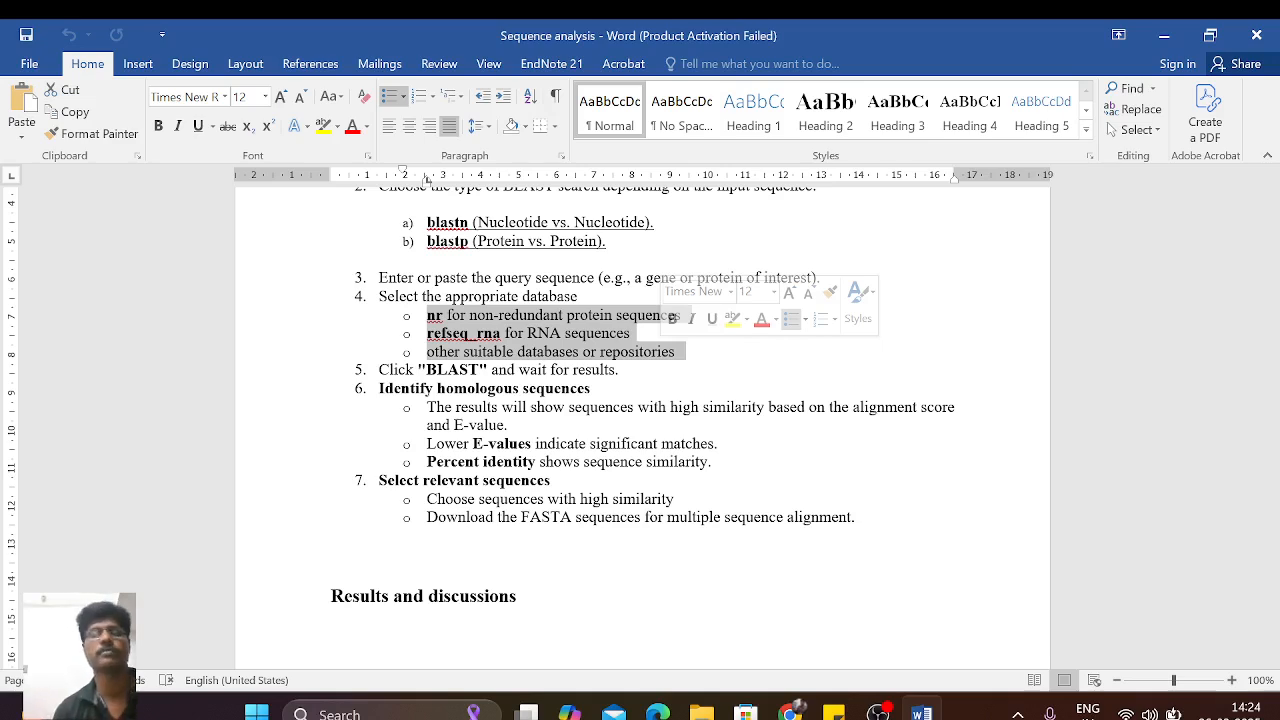
click(640, 370)
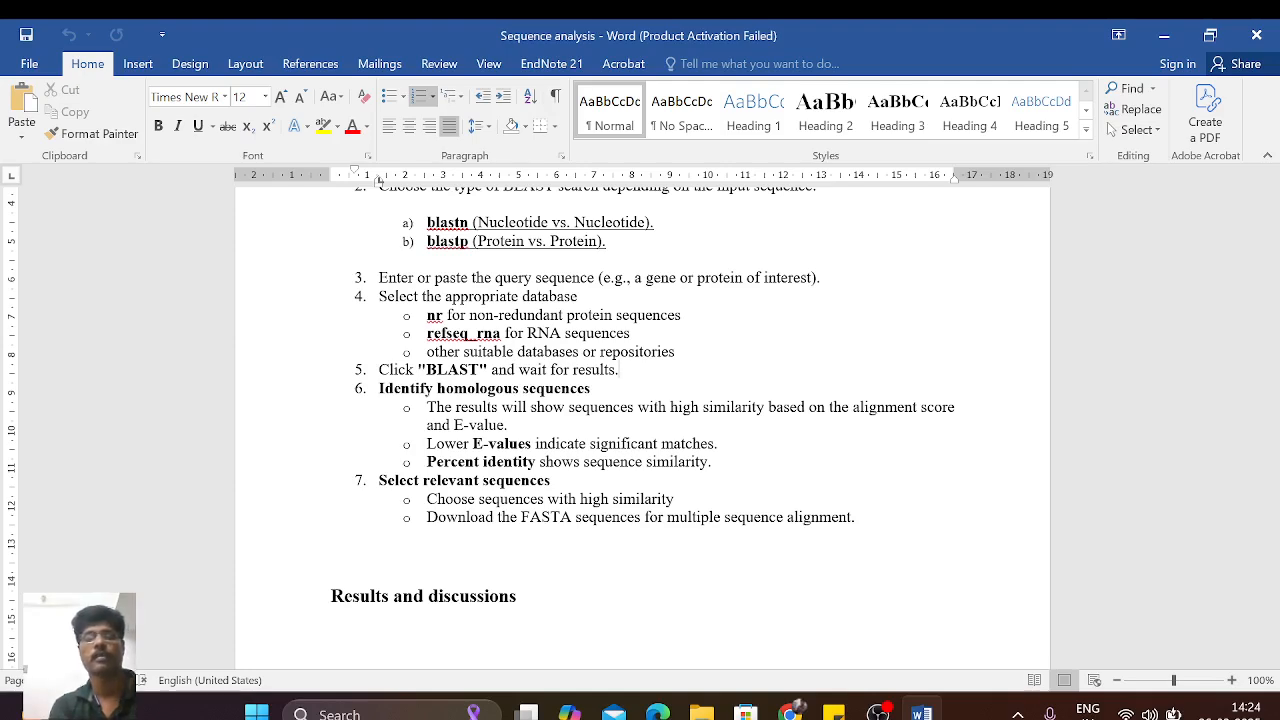
scroll(379, 180, down, 2)
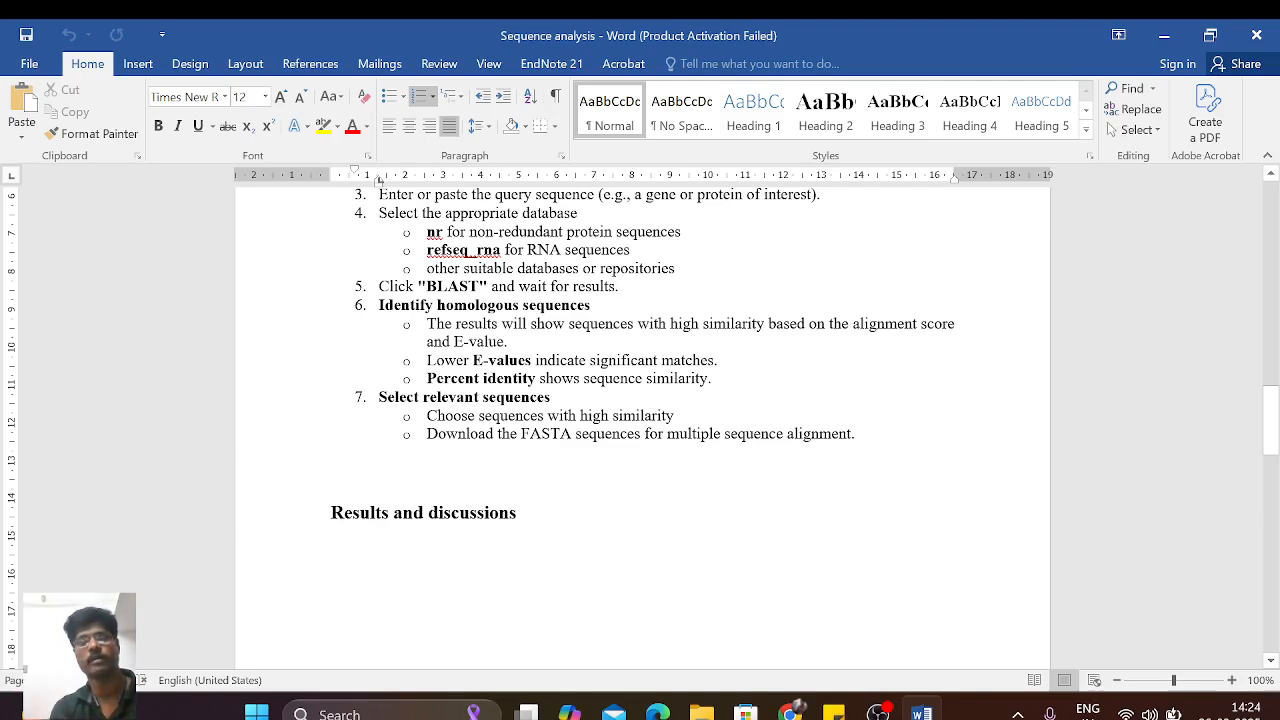
Step: Review protocol steps 6 and 7, marking Percent identity, Lower E-values and multiple sequence alignment, and look over the Results and Conclusion sections
drag(427, 378, 538, 378)
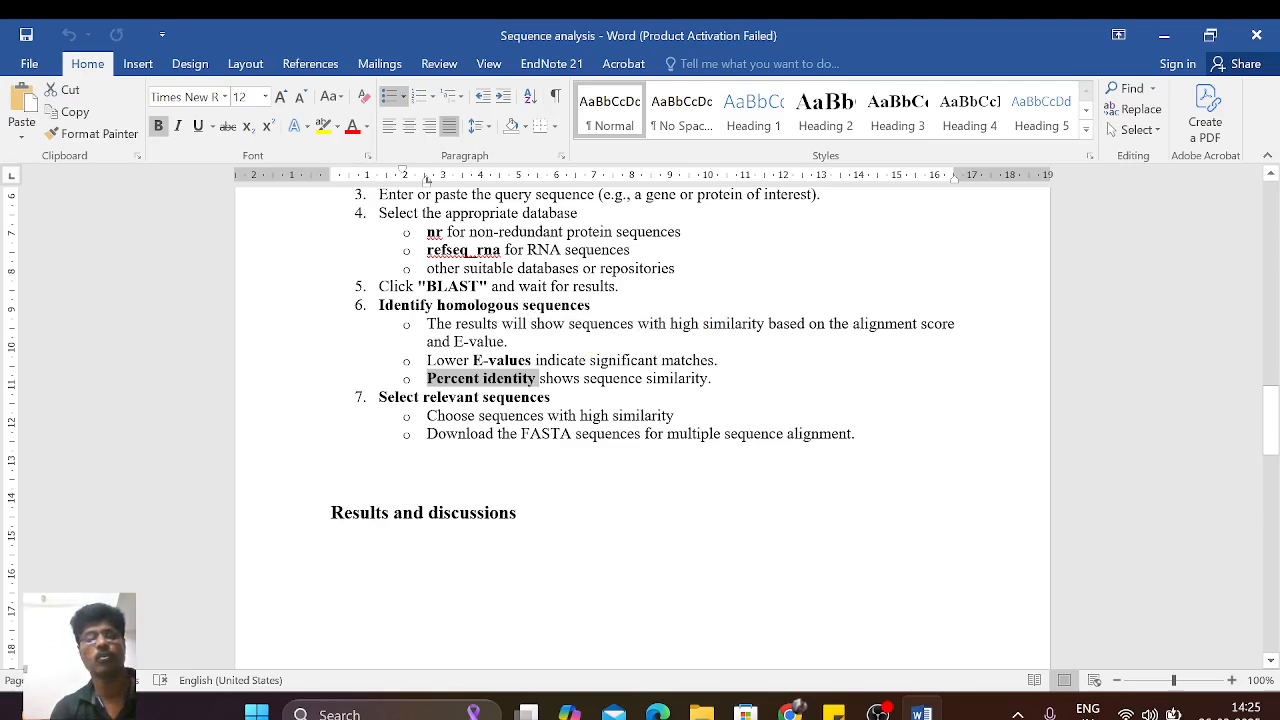
drag(427, 360, 531, 362)
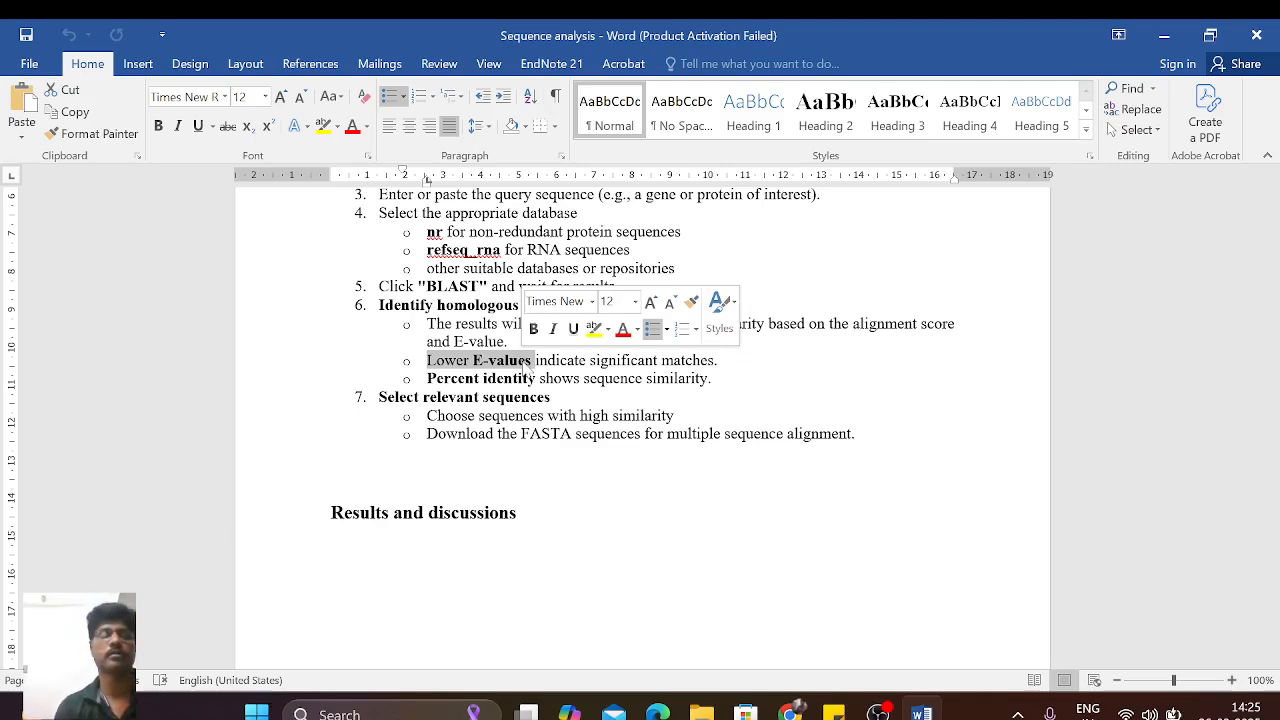
click(793, 433)
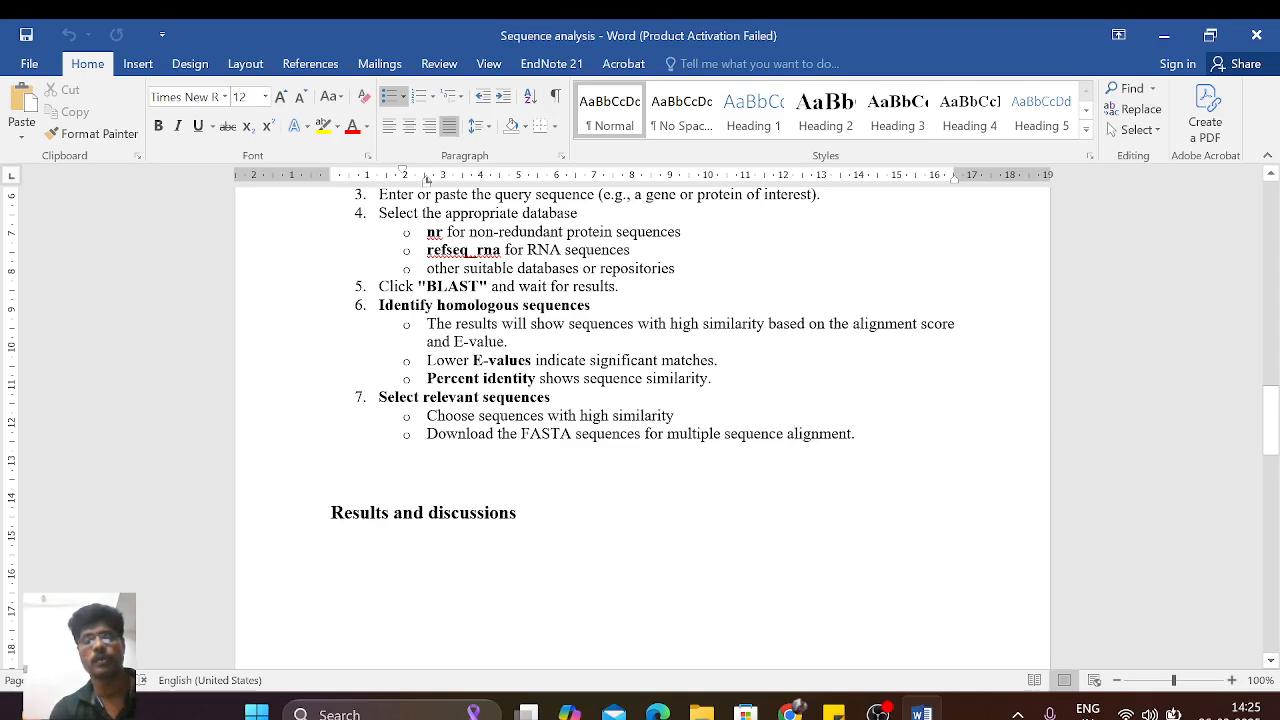
drag(666, 434, 853, 434)
click(824, 516)
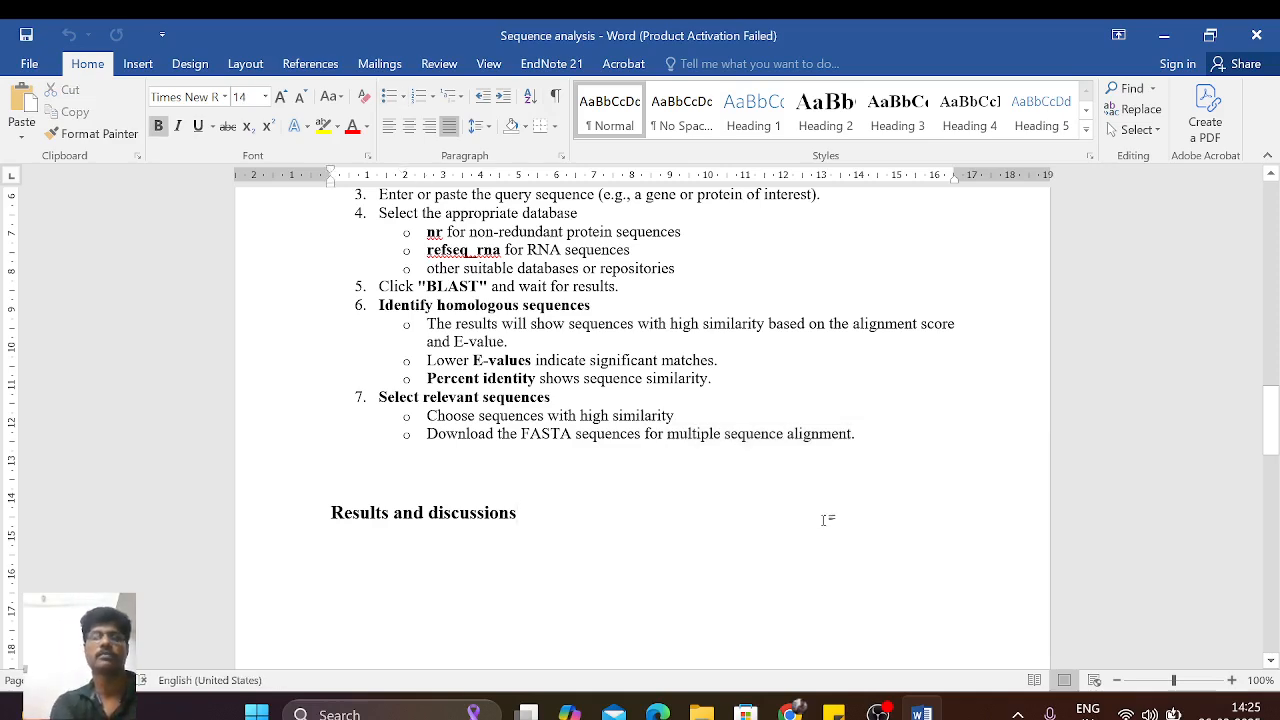
scroll(824, 519, down, 6)
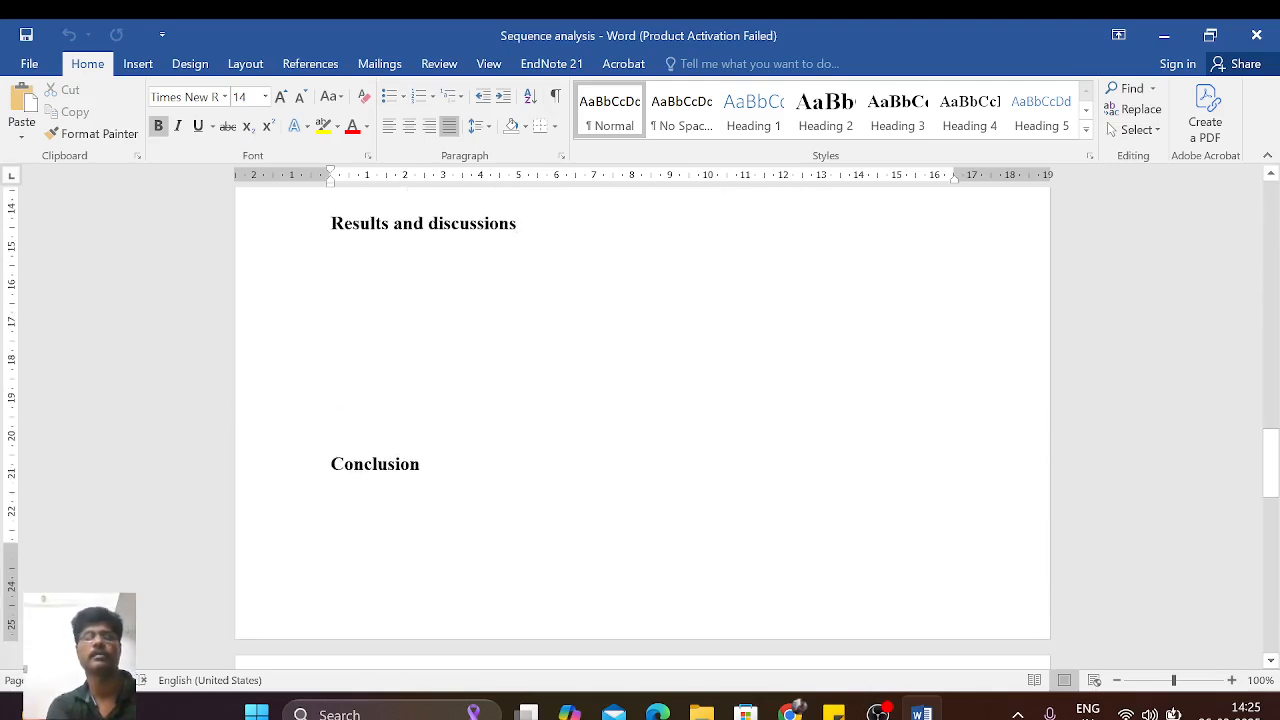
scroll(824, 519, up, 2)
scroll(824, 519, up, 5)
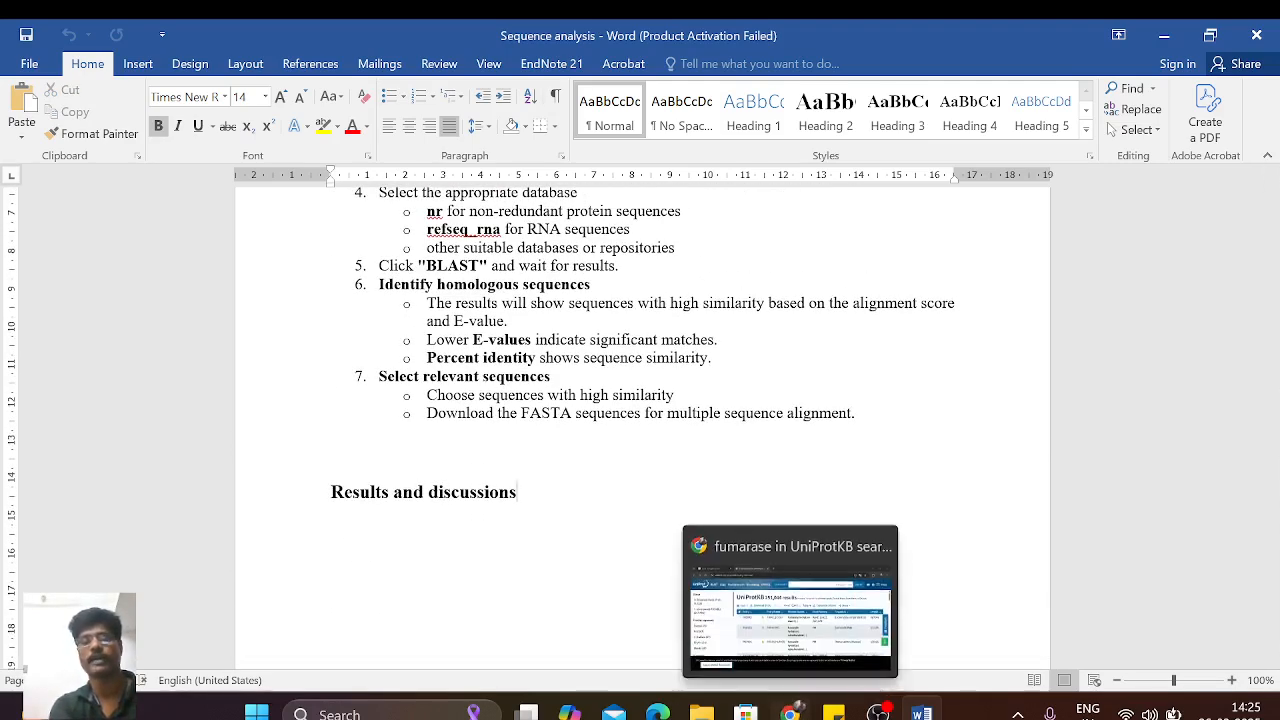
Step: Switch to Chrome and open the NCBI BLAST: Basic Local Alignment Search Tool page from the Google results for blast
click(790, 712)
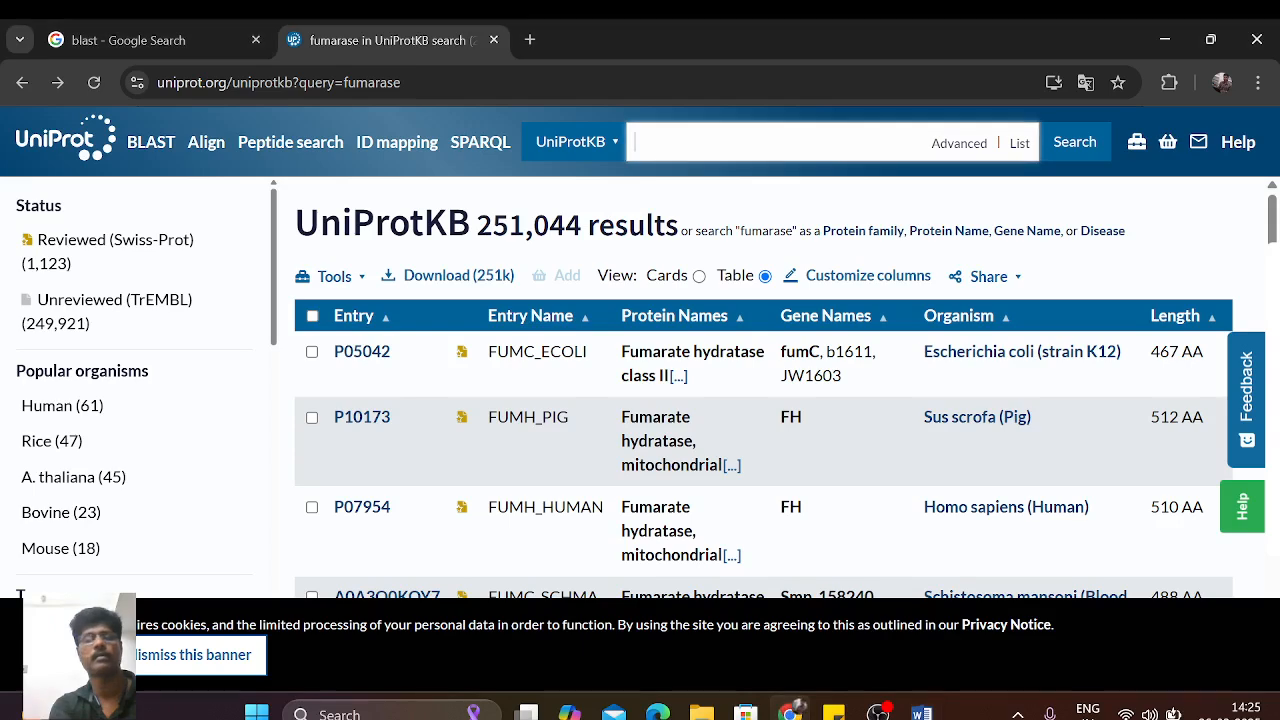
click(118, 42)
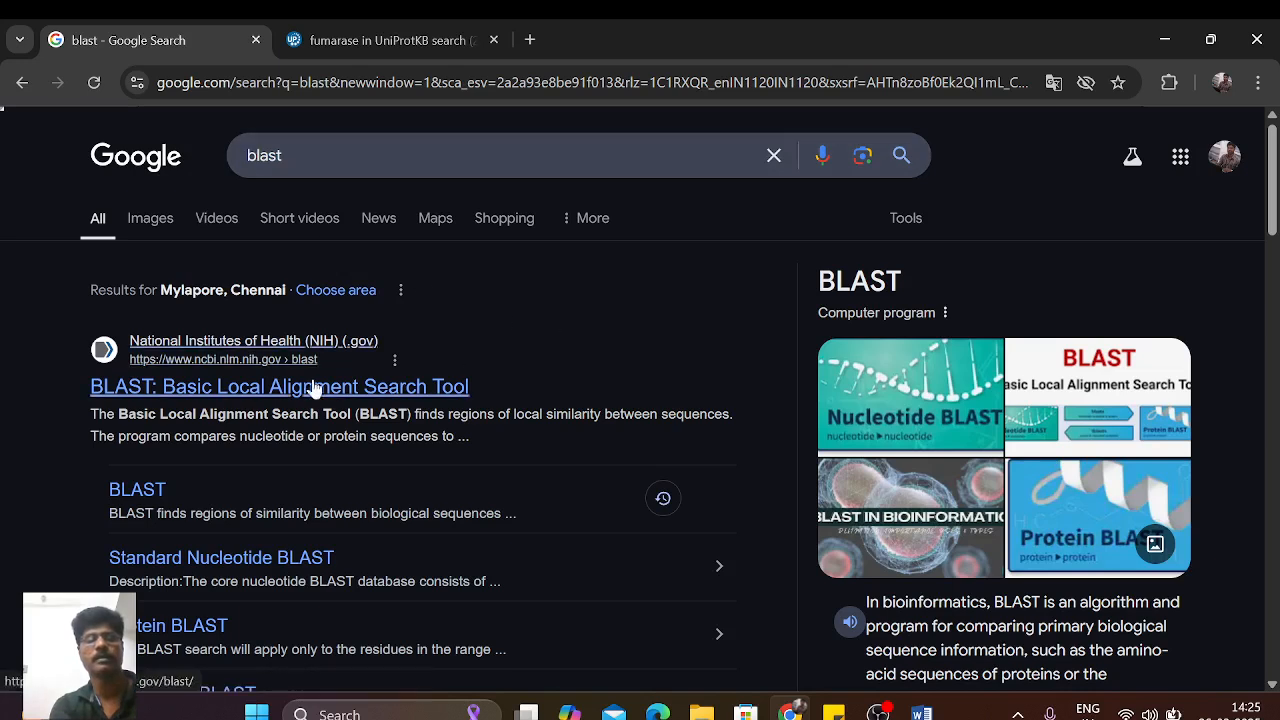
click(395, 397)
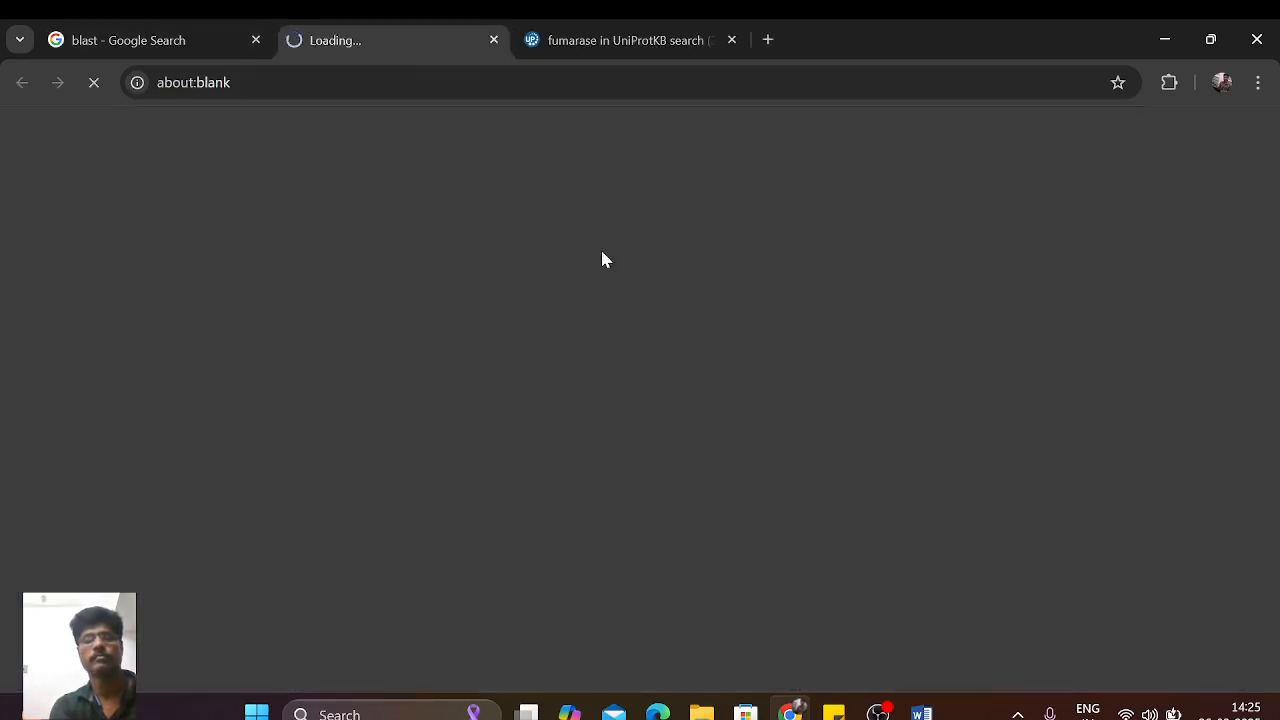
Step: Return to the UniProt home page and search UniProtKB for hemoglobin
click(630, 45)
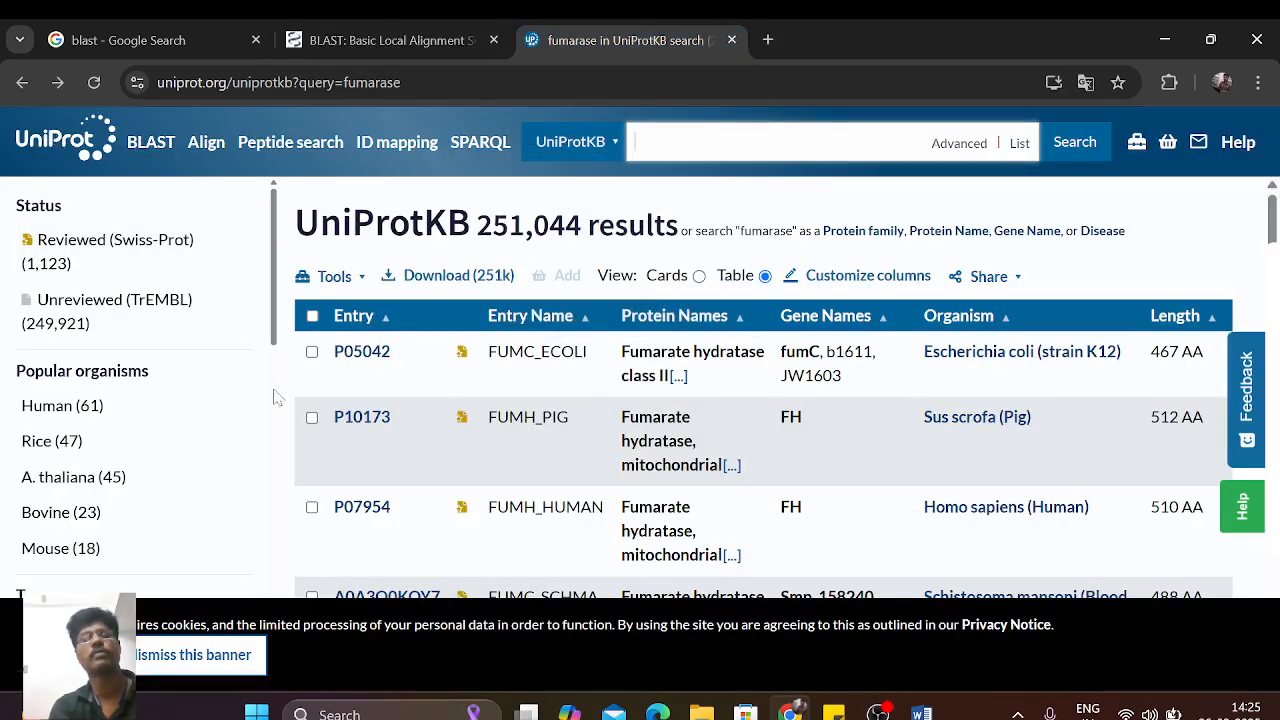
click(22, 88)
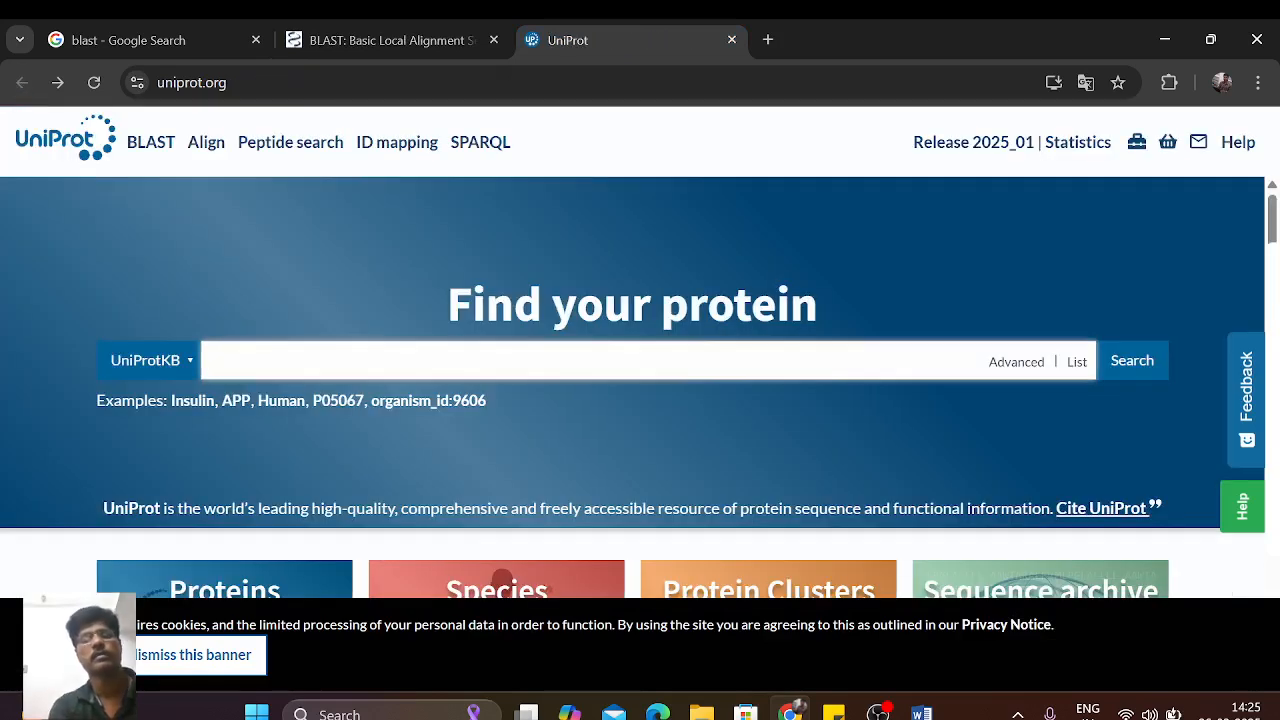
text(ho)
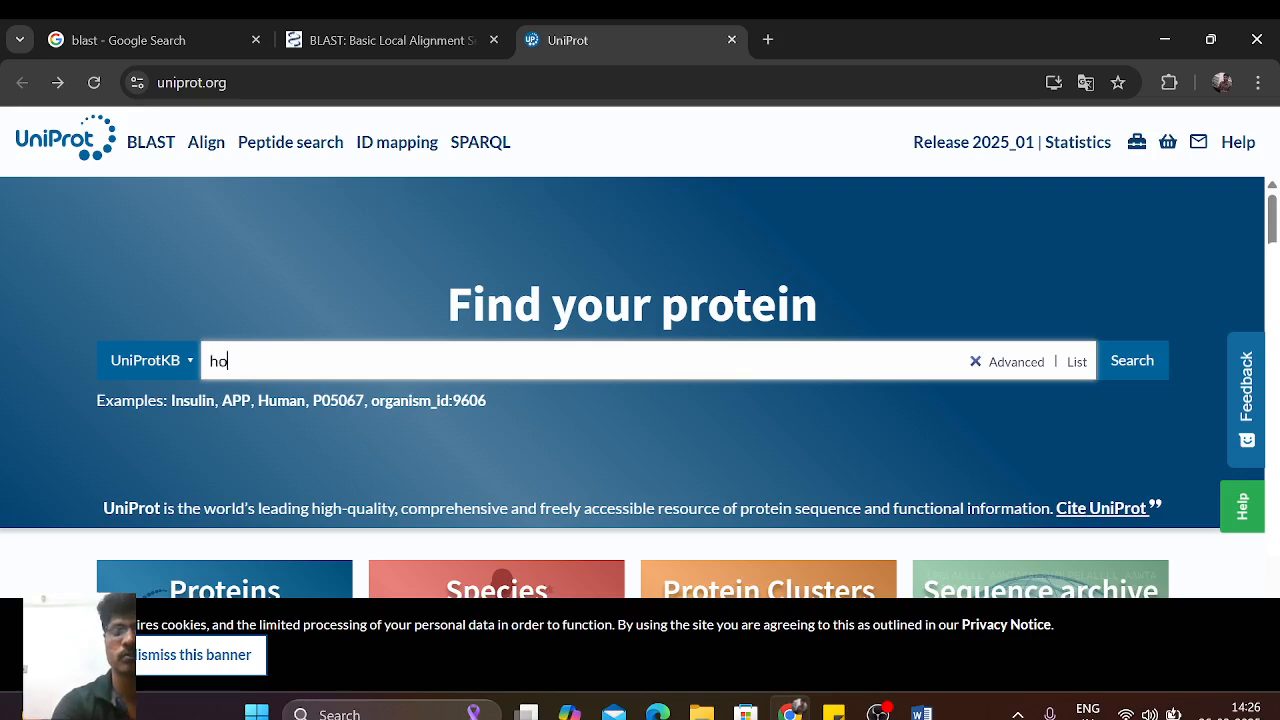
text(mol)
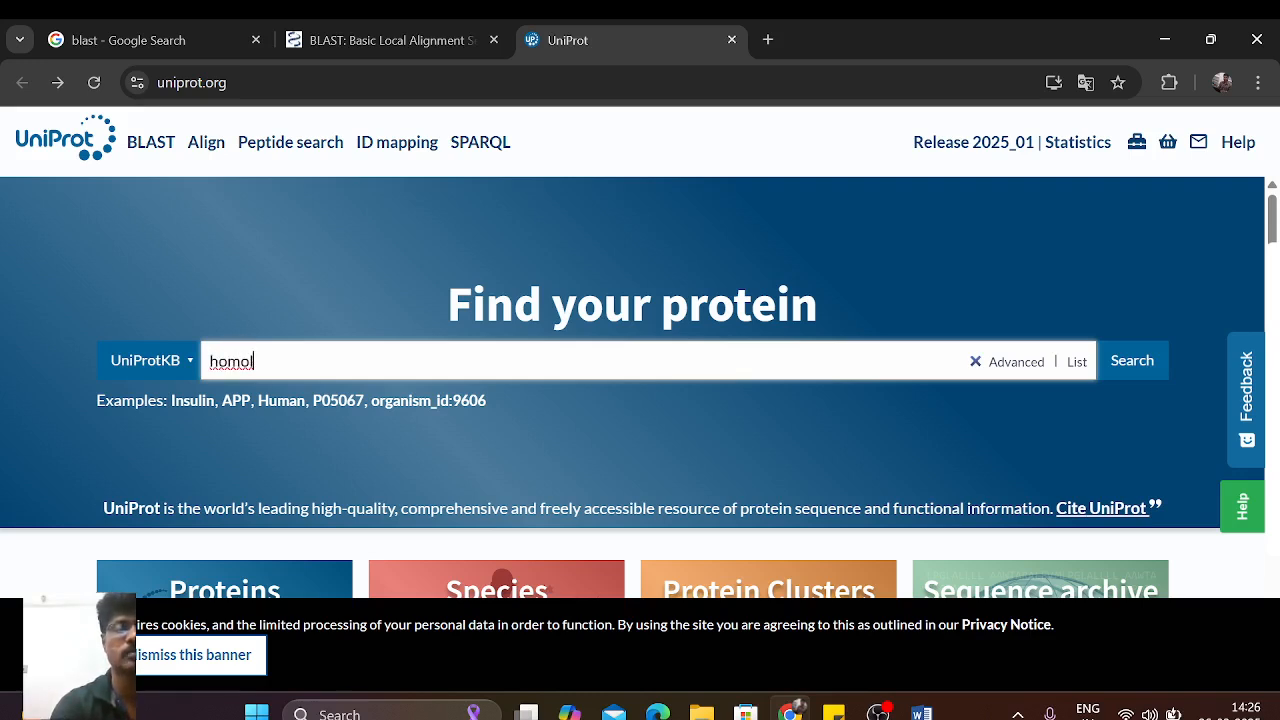
key(BackSpace)
key(BackSpace)
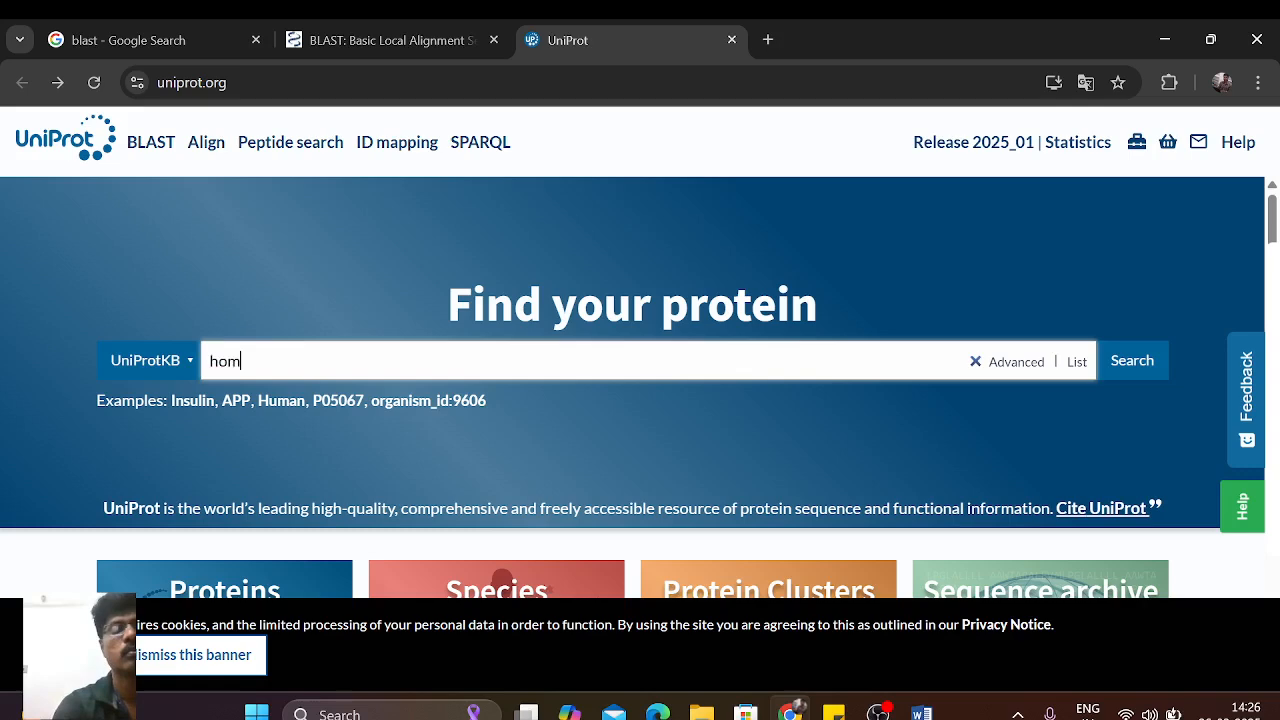
key(BackSpace)
key(BackSpace)
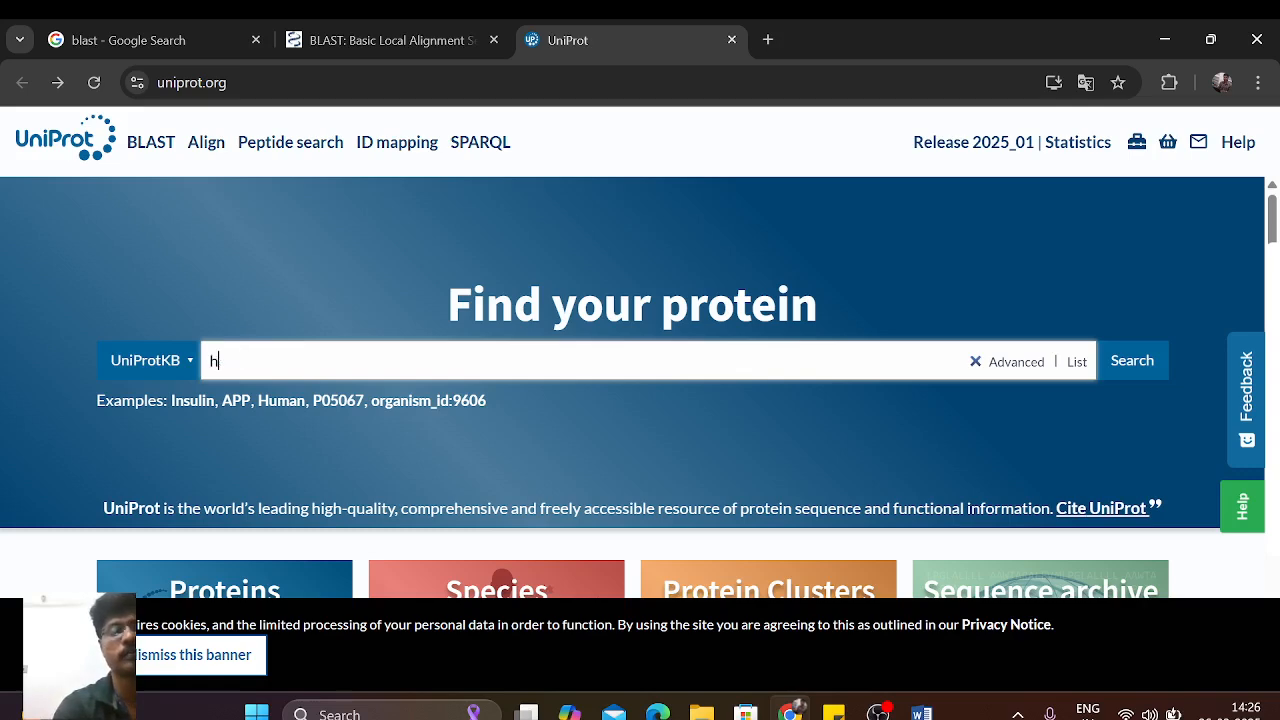
text(emog)
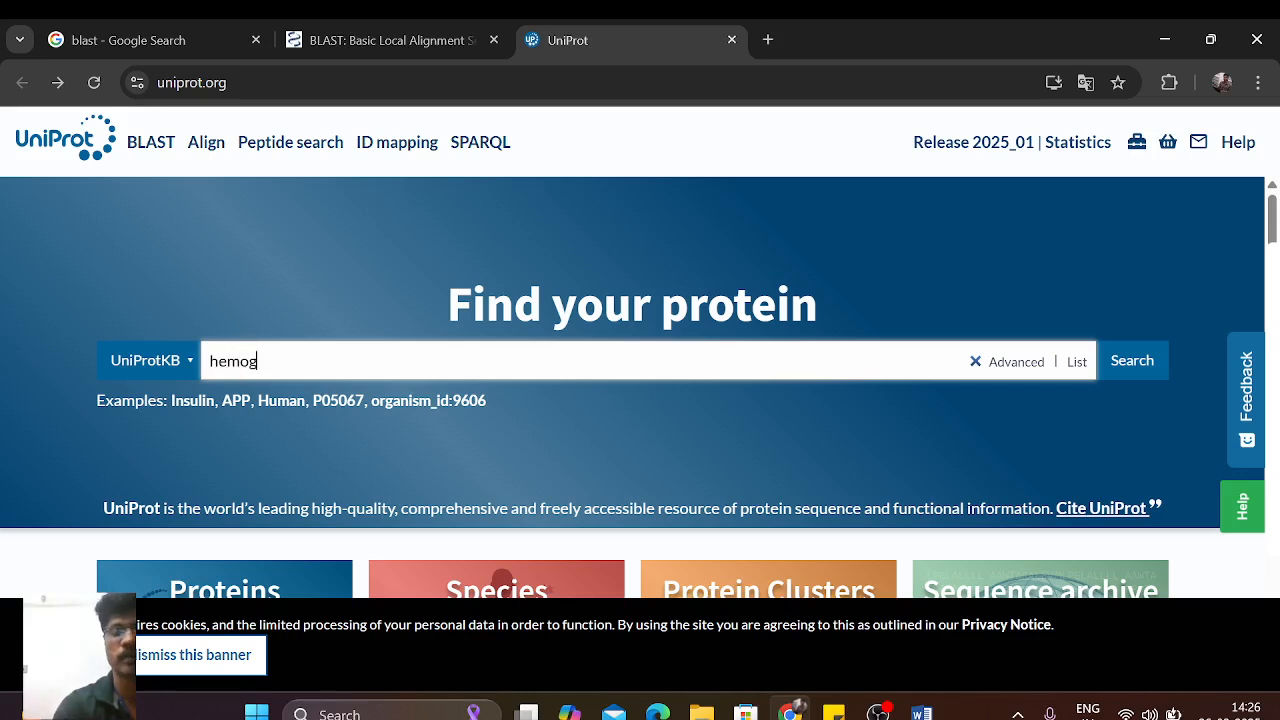
text(lobin)
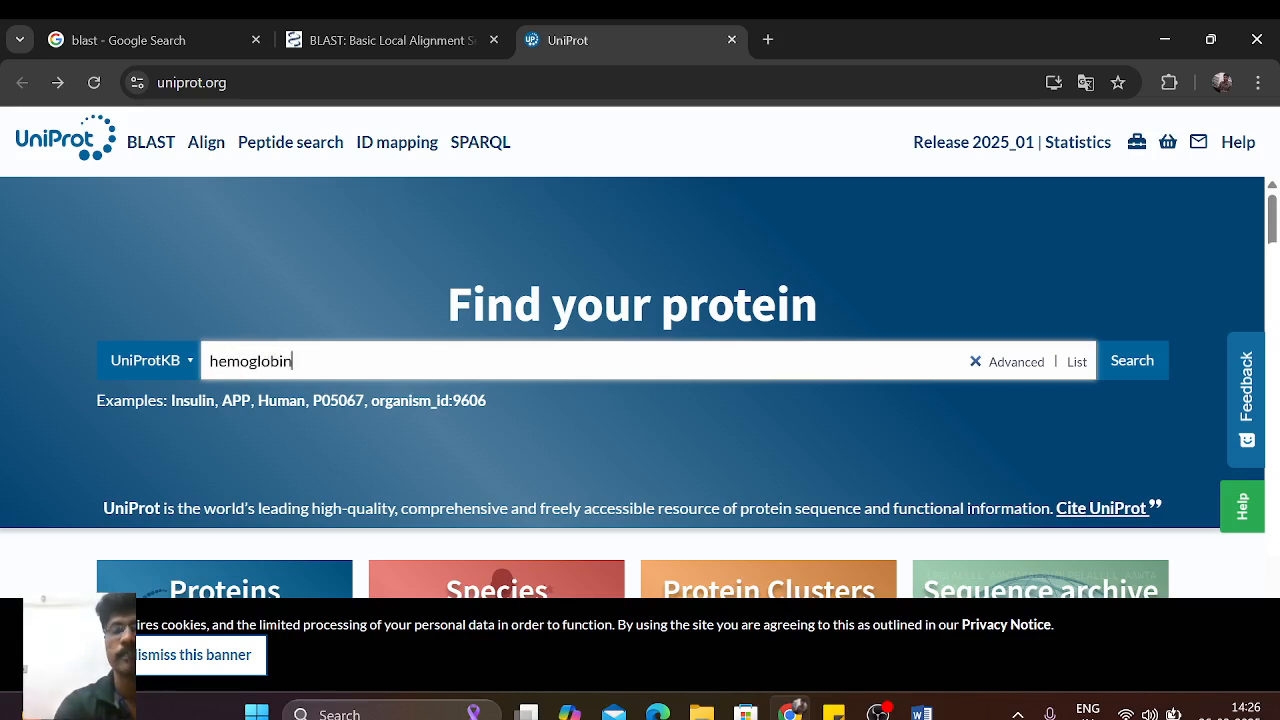
key(Return)
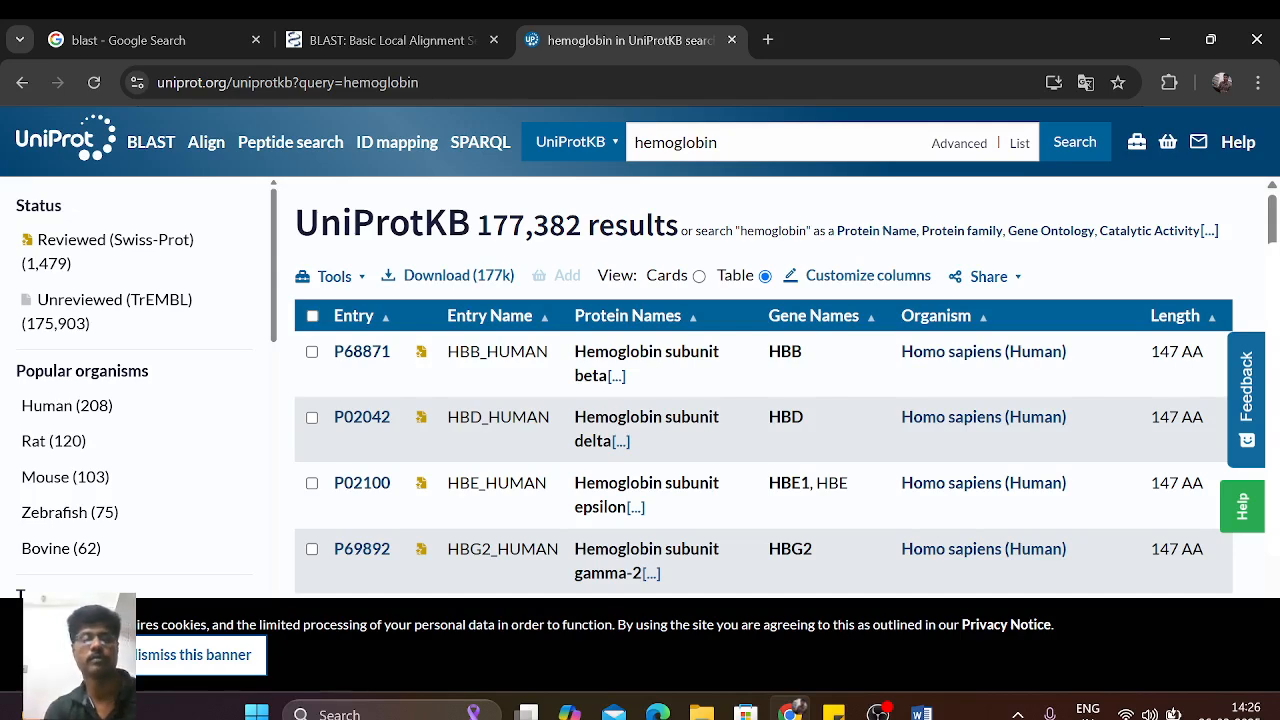
Step: Open the human hemoglobin subunit beta entry P68871 and display its sequence in FASTA format
click(362, 354)
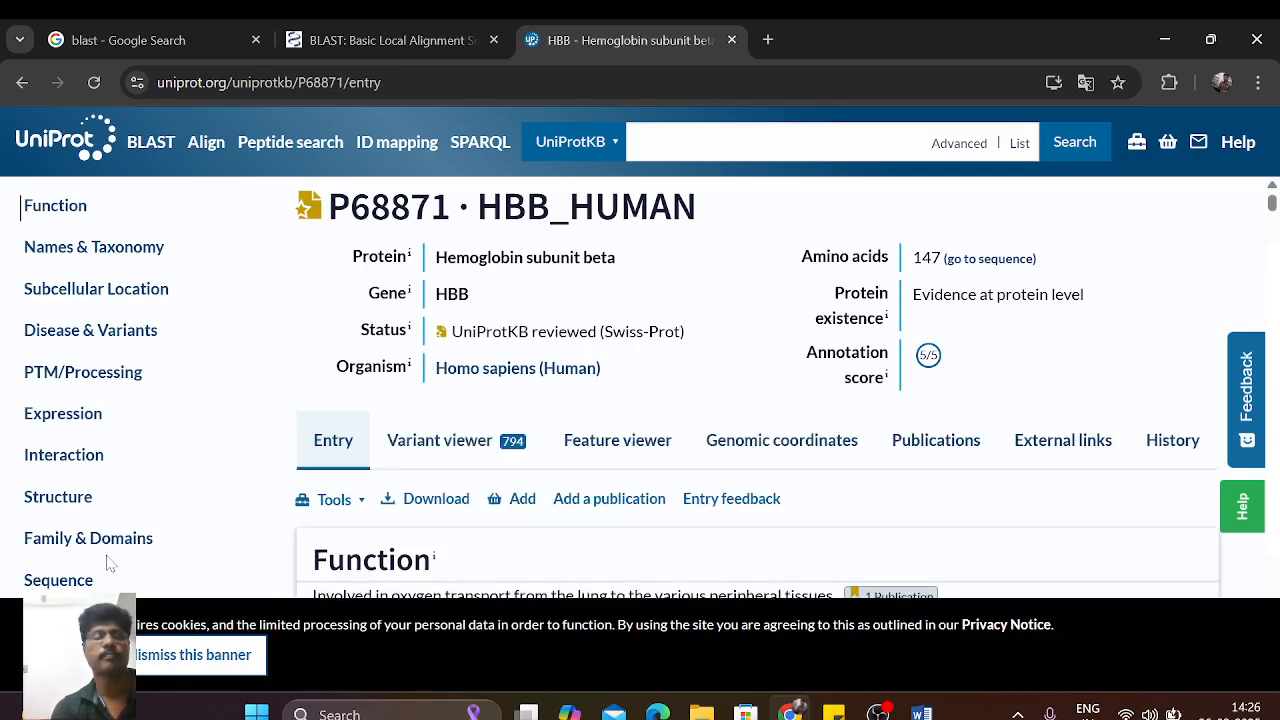
scroll(100, 570, down, 1)
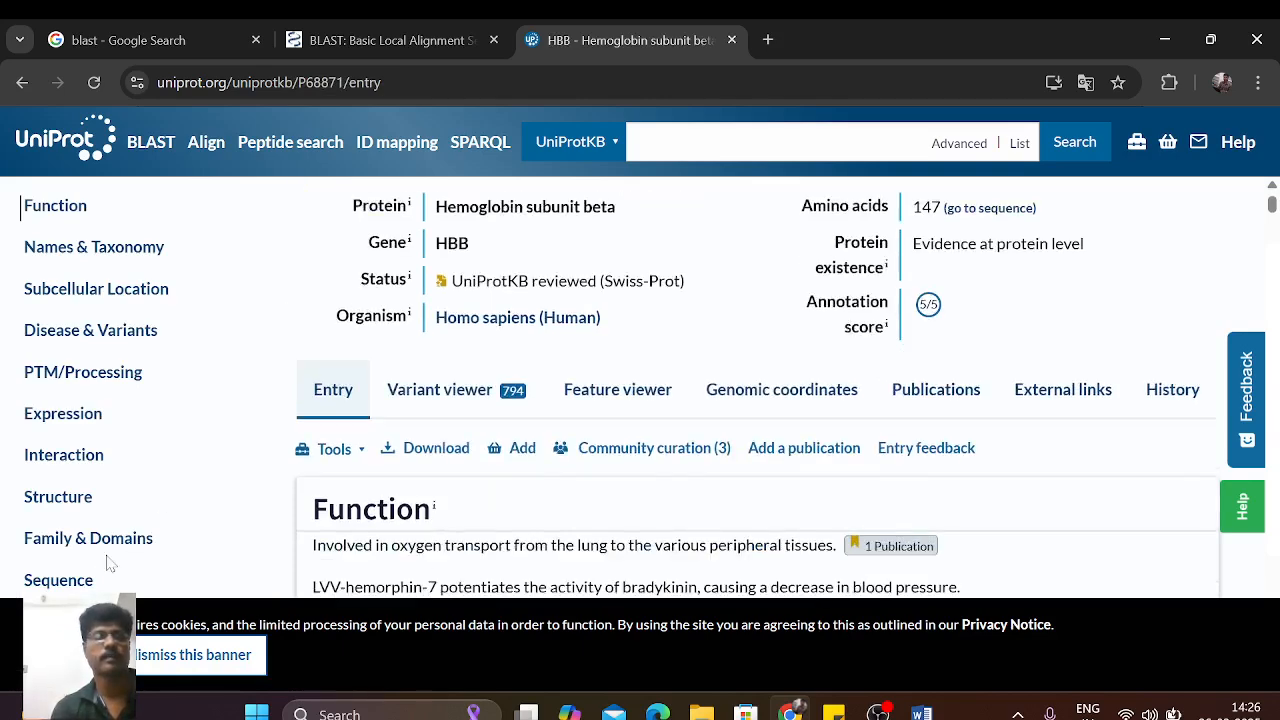
click(45, 585)
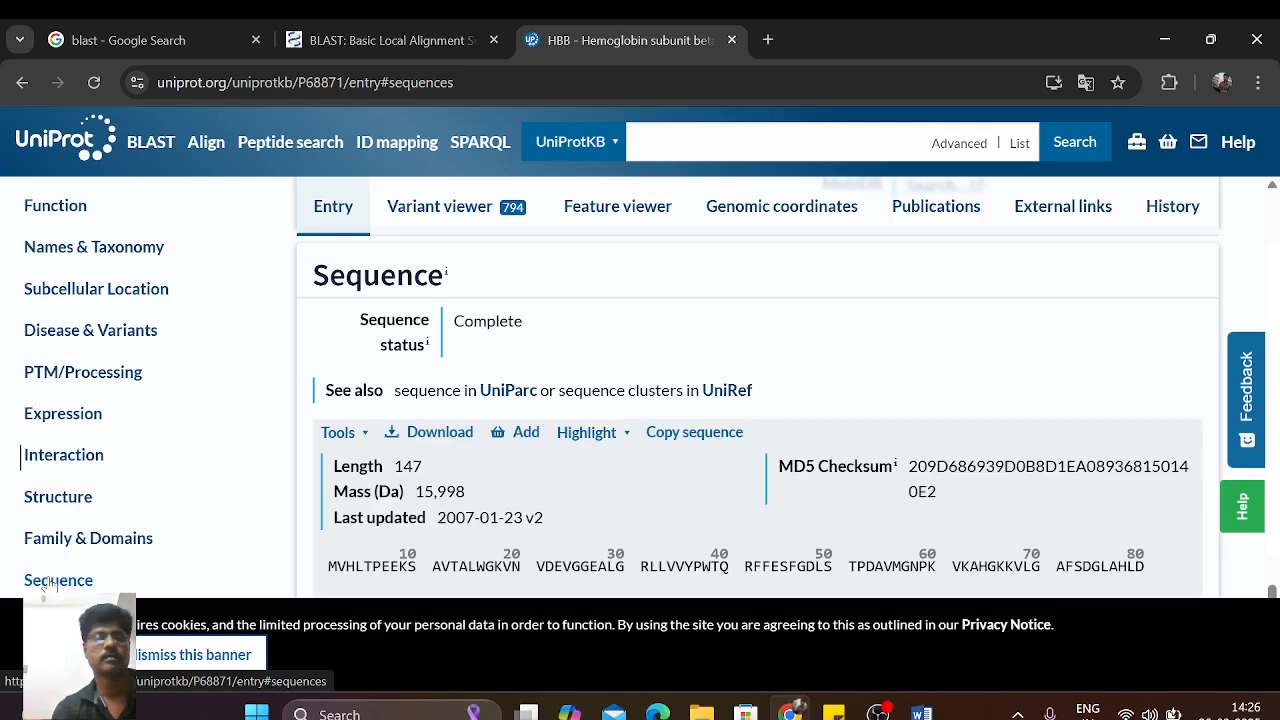
click(447, 440)
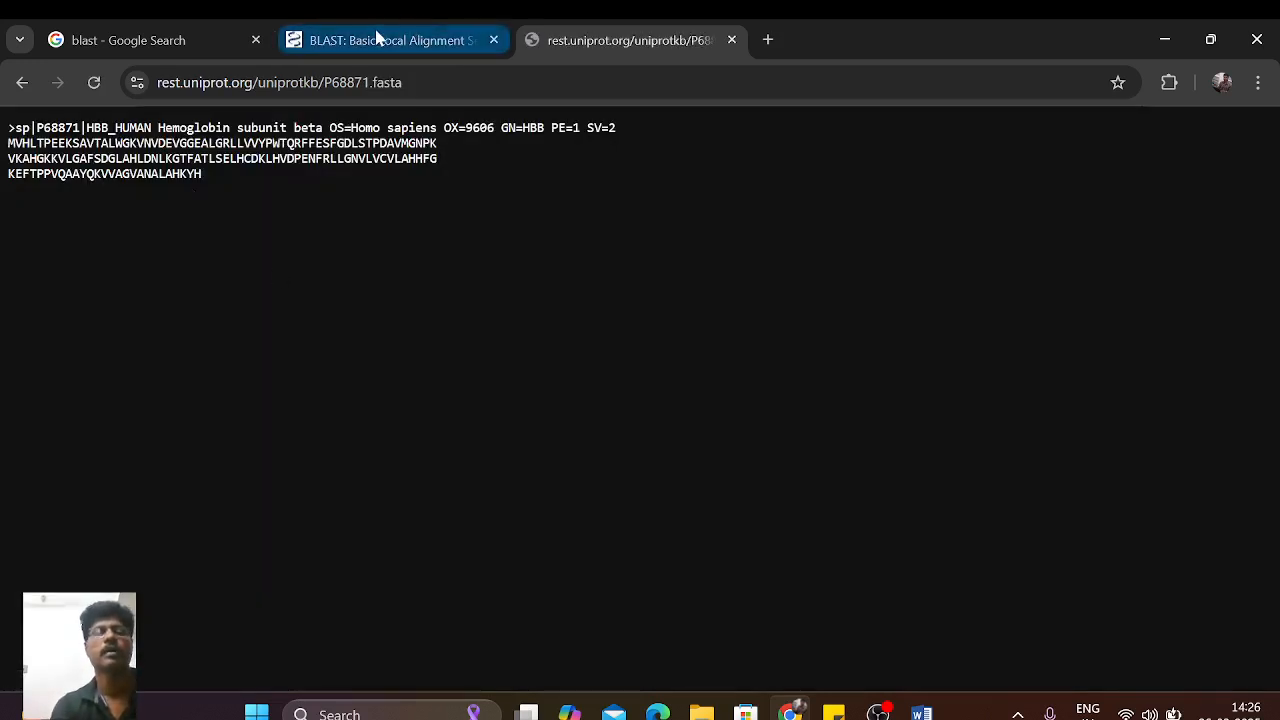
Step: Return to the NCBI BLAST page and open the Protein BLAST search form from the Web BLAST options
click(345, 43)
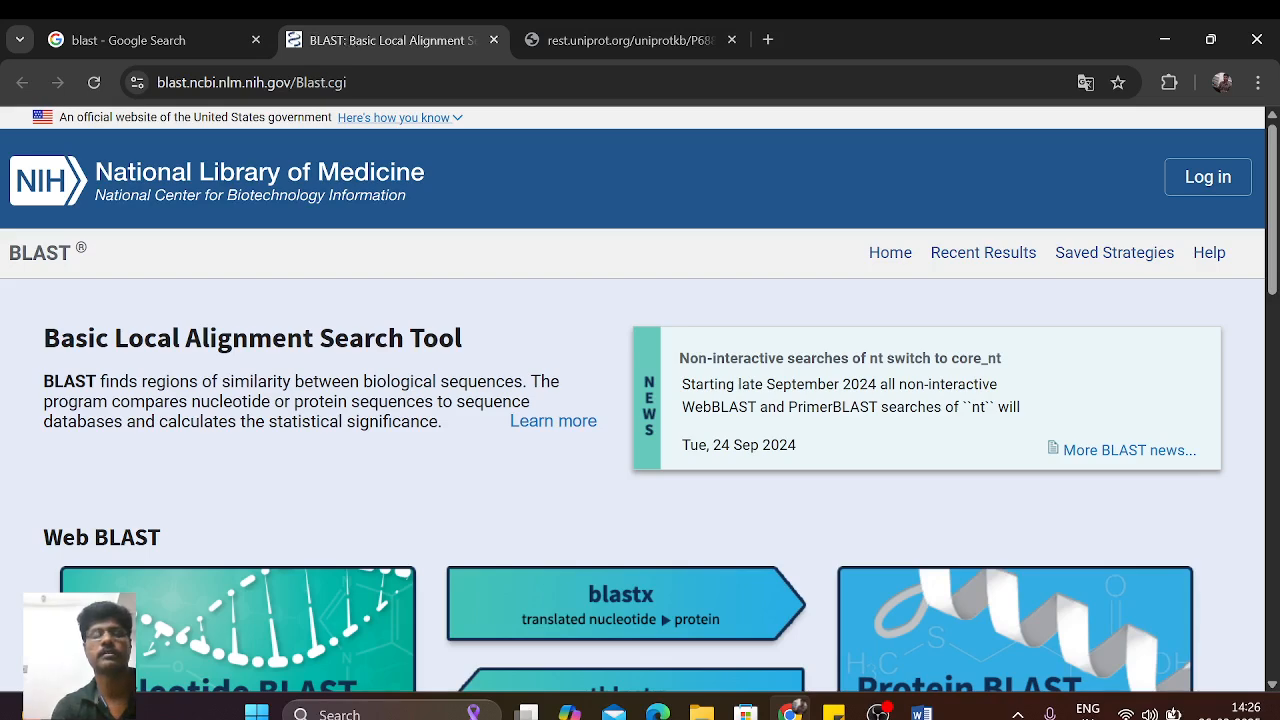
scroll(561, 487, down, 1)
scroll(561, 487, up, 1)
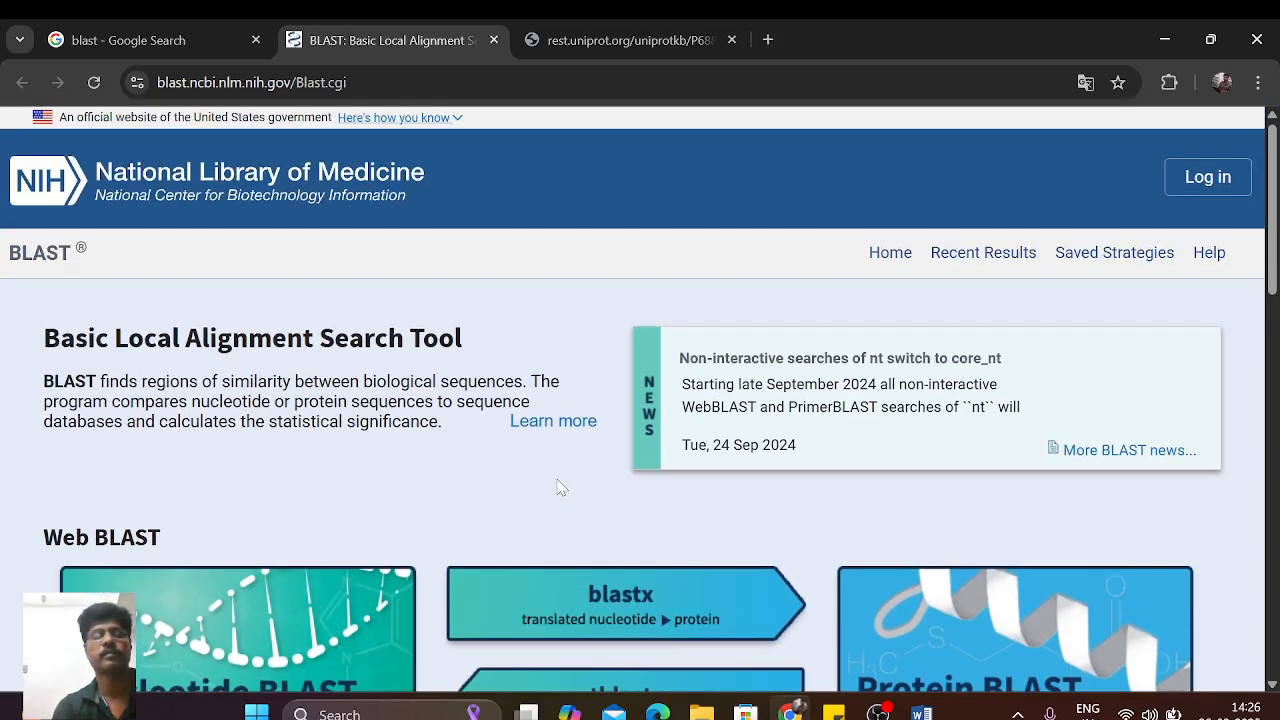
scroll(561, 487, down, 1)
scroll(561, 487, up, 1)
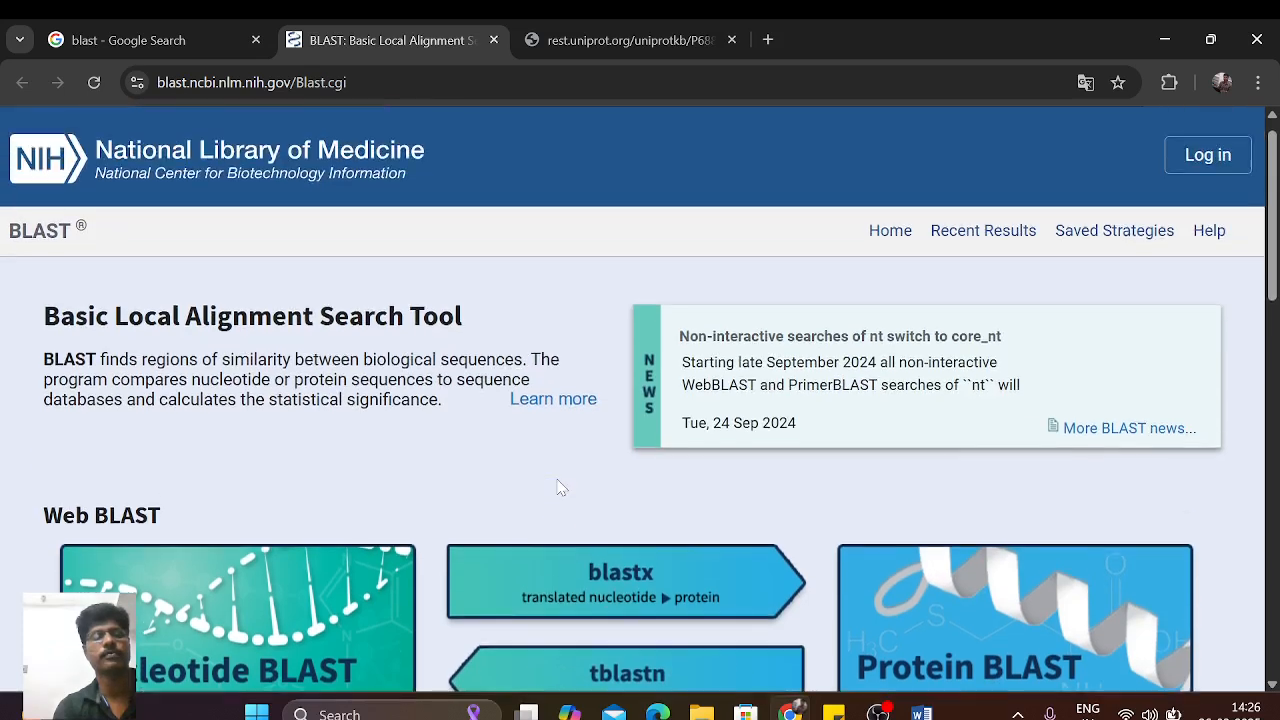
scroll(560, 484, down, 1)
scroll(560, 484, down, 2)
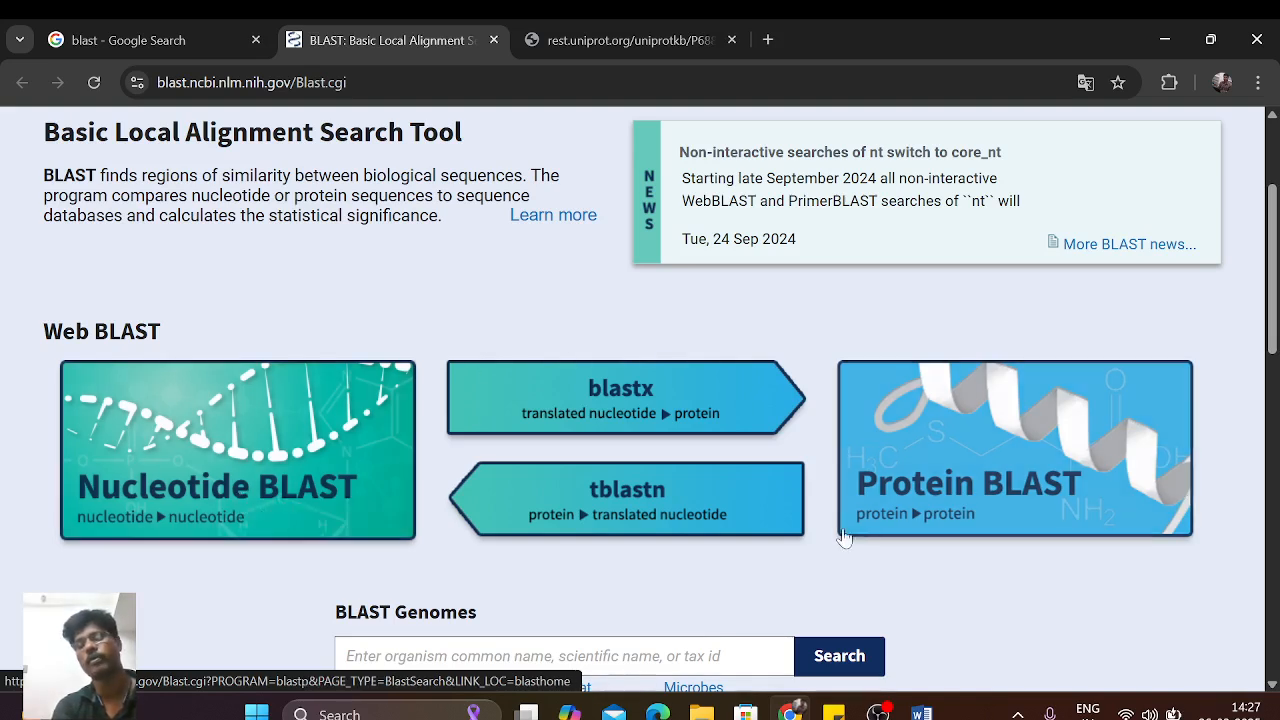
click(960, 474)
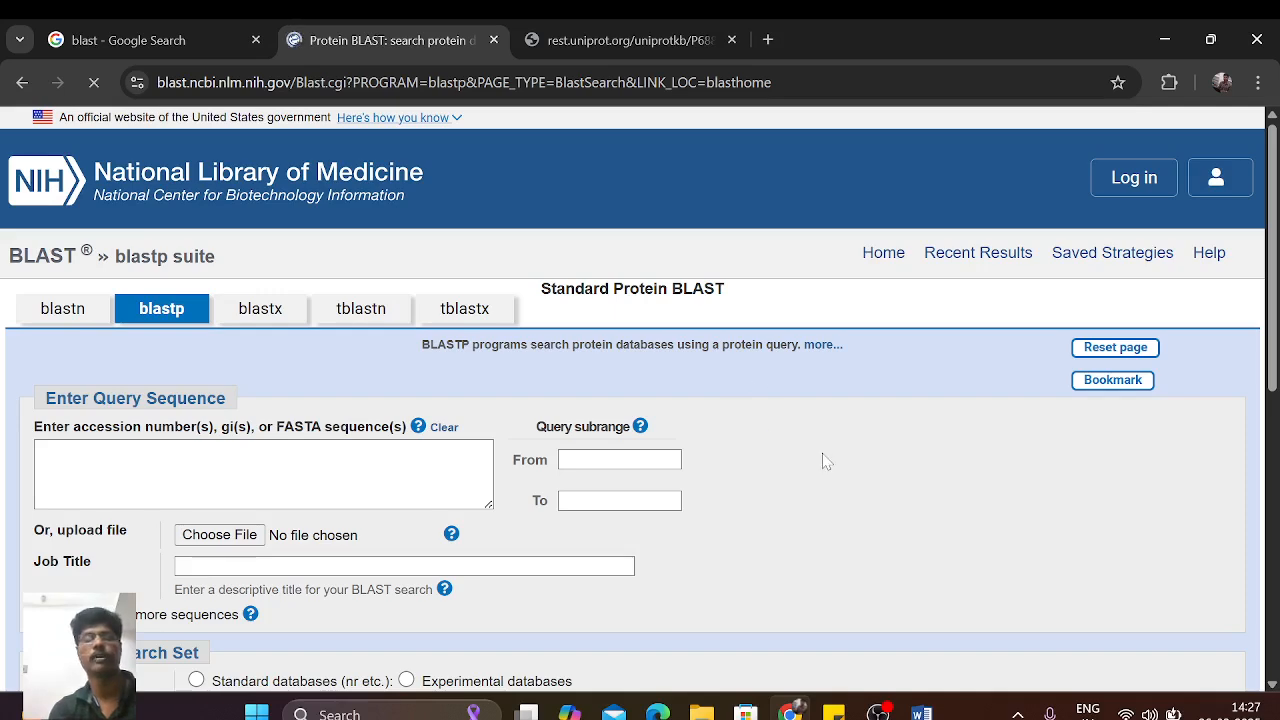
scroll(826, 460, down, 1)
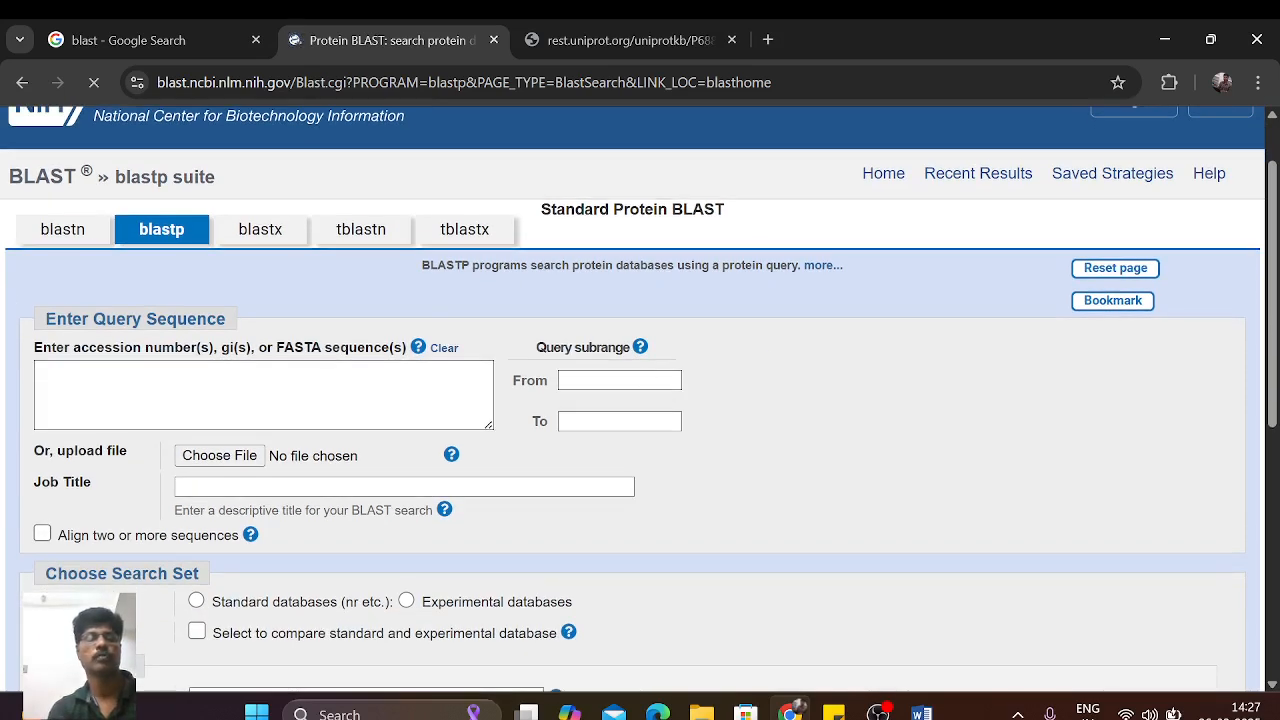
Step: Copy the full P68871 FASTA record, including its header, and paste it as the blastp query sequence
click(37, 372)
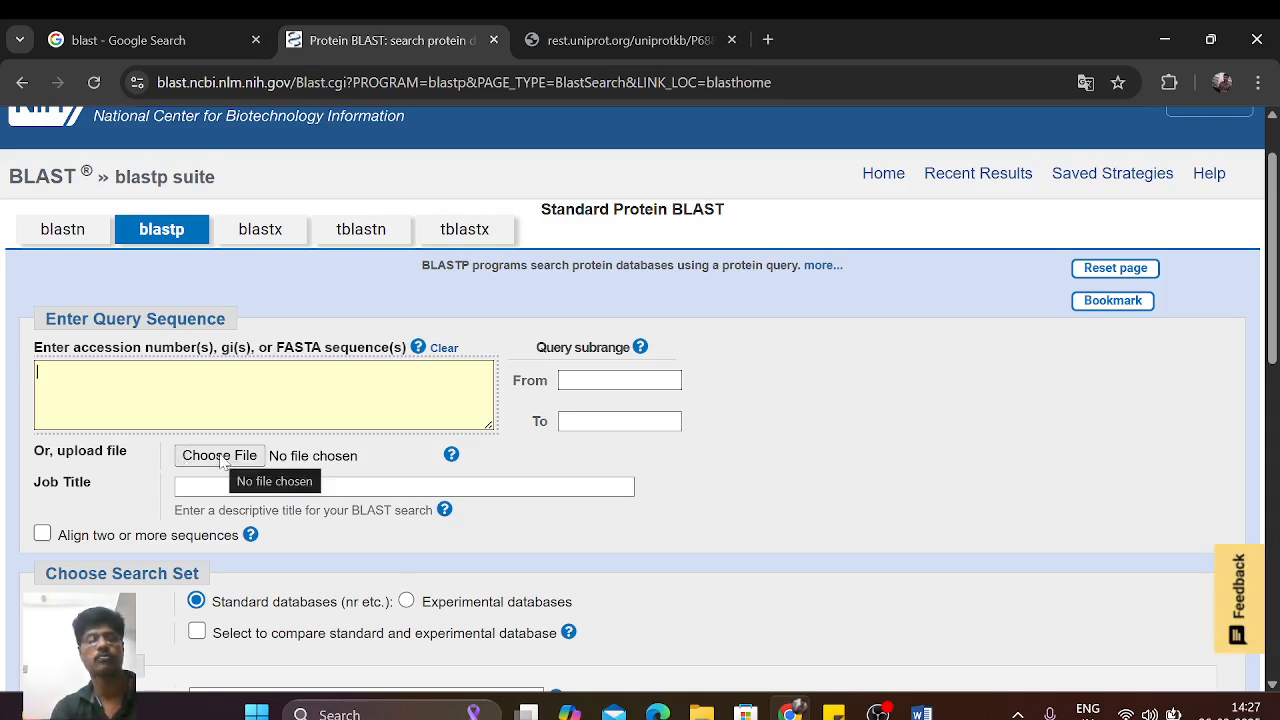
click(622, 45)
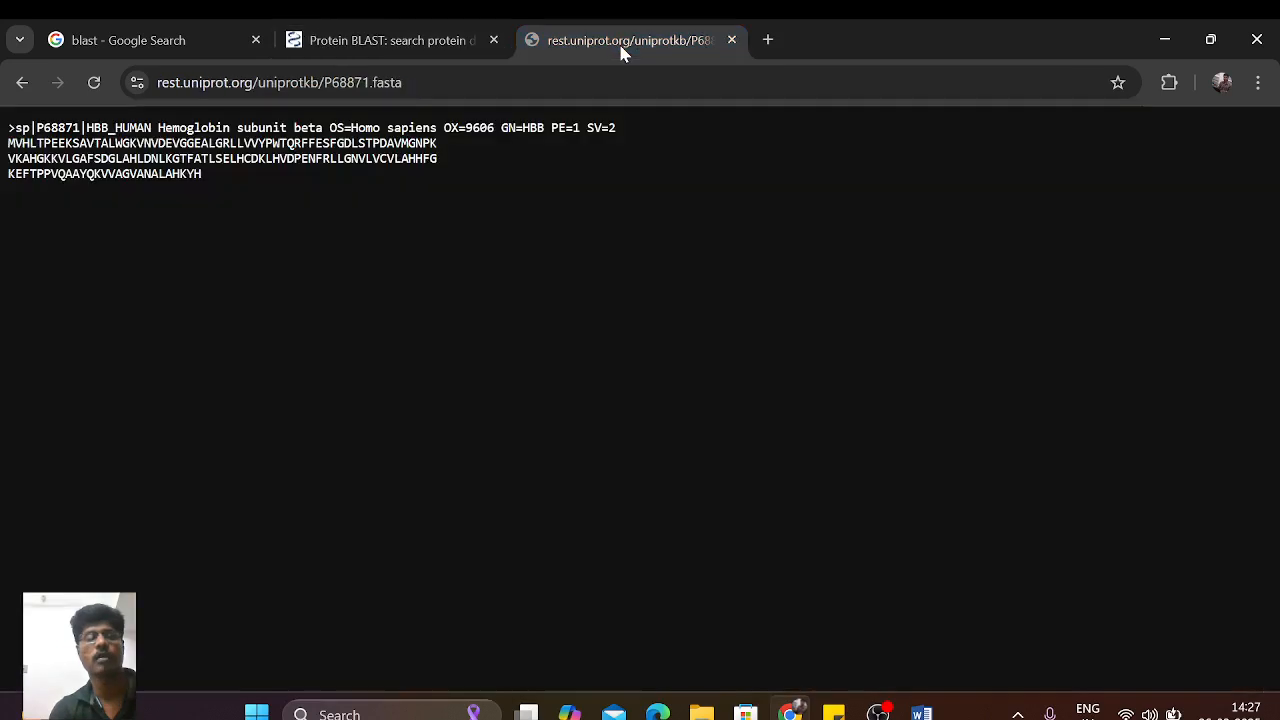
drag(208, 168, 3, 129)
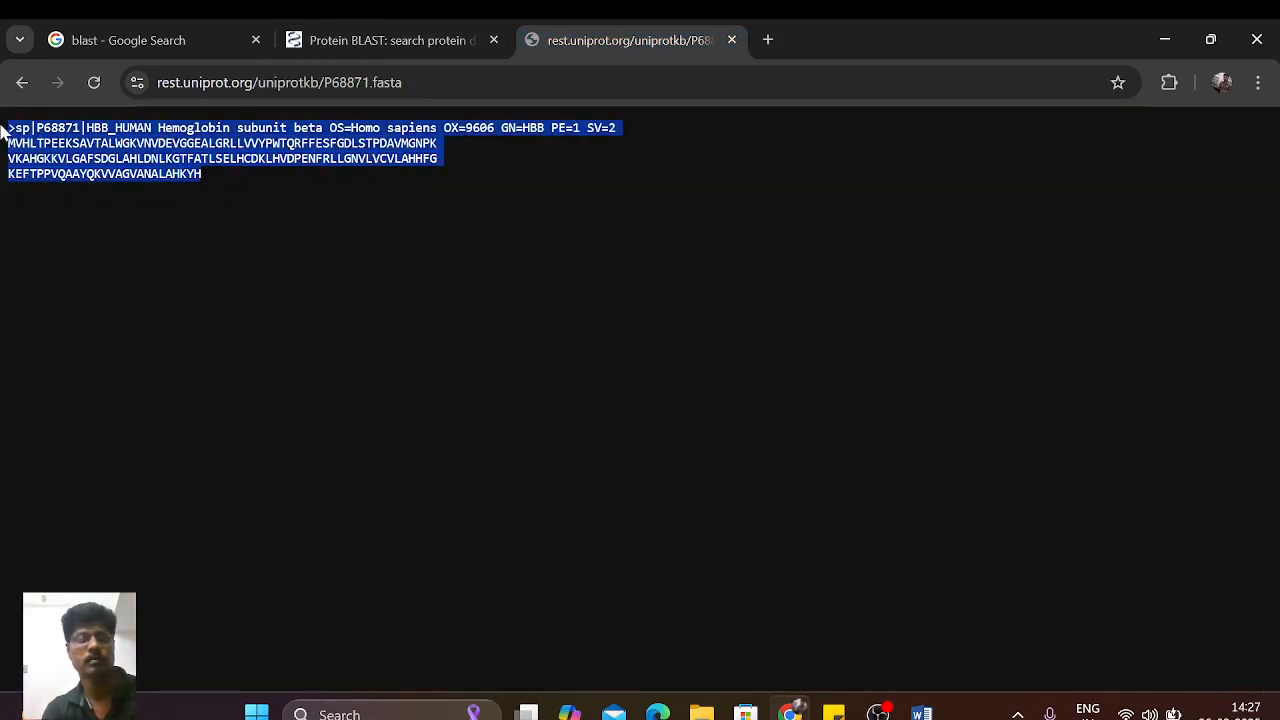
click(362, 45)
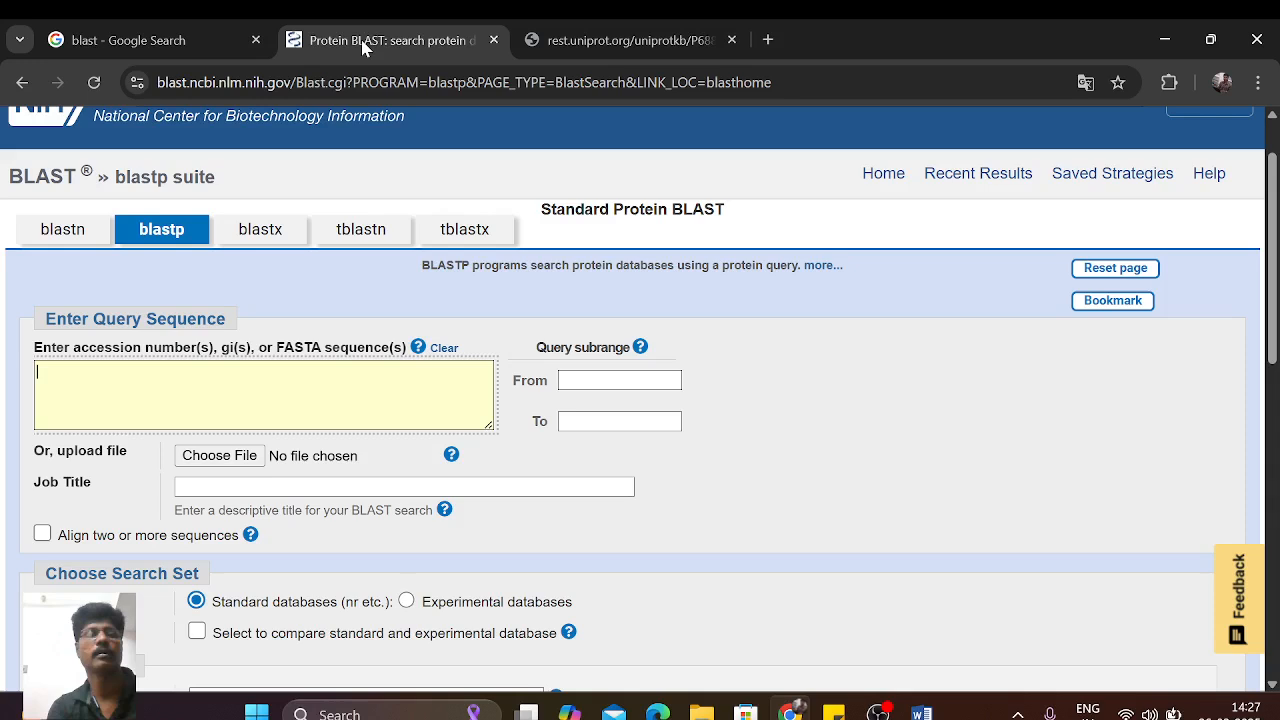
right_click(235, 395)
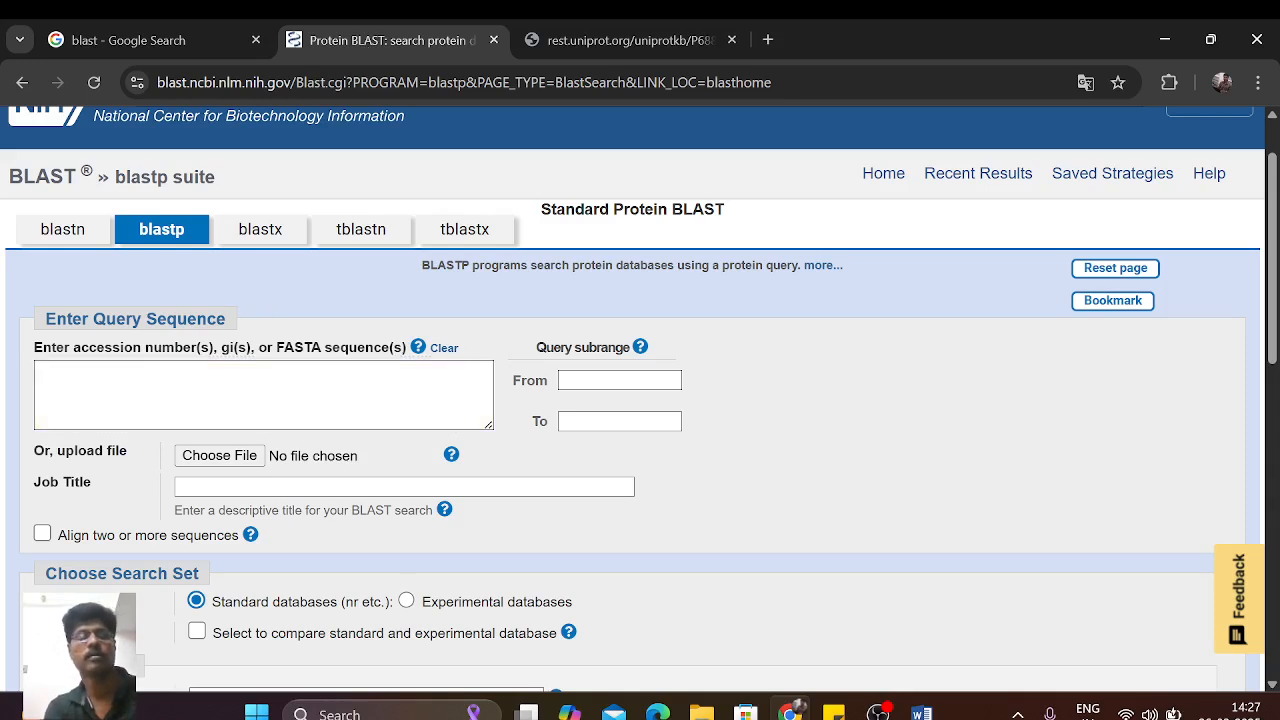
click(46, 400)
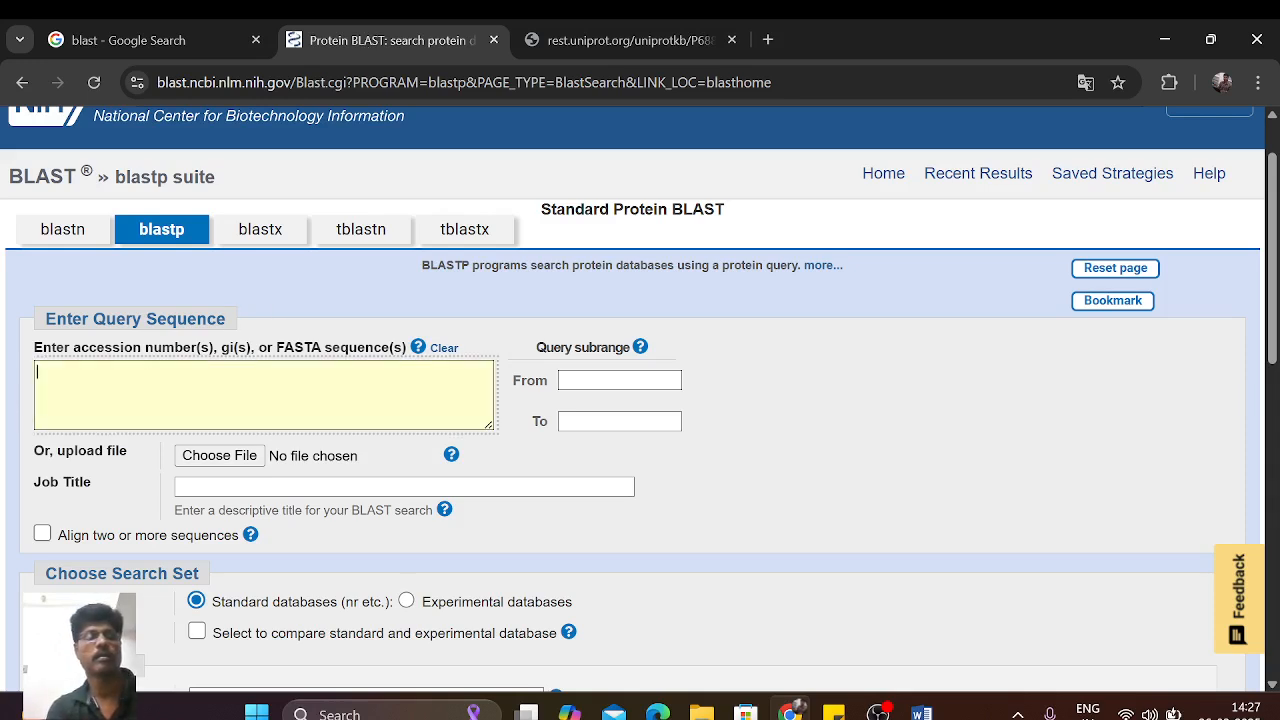
key(ctrl+v)
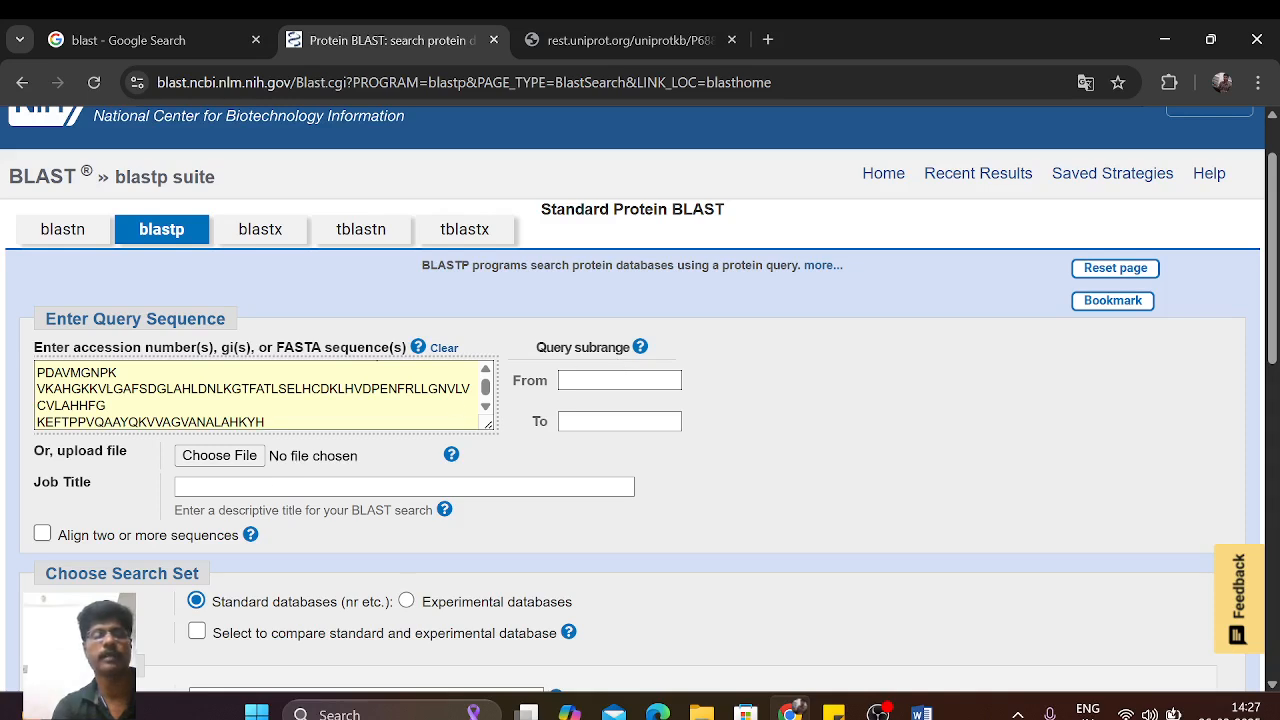
Step: Fill the job title from the query's FASTA header and keep Non-redundant protein sequences (nr) as the search database
click(661, 488)
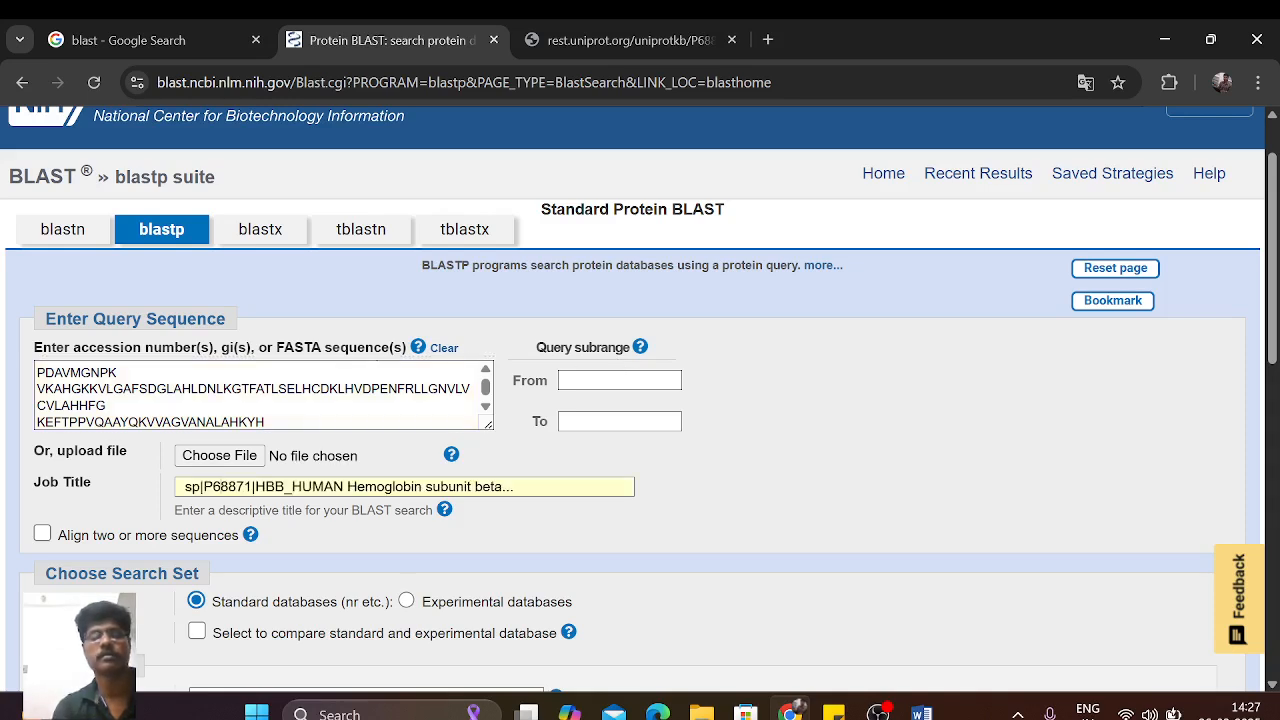
click(487, 385)
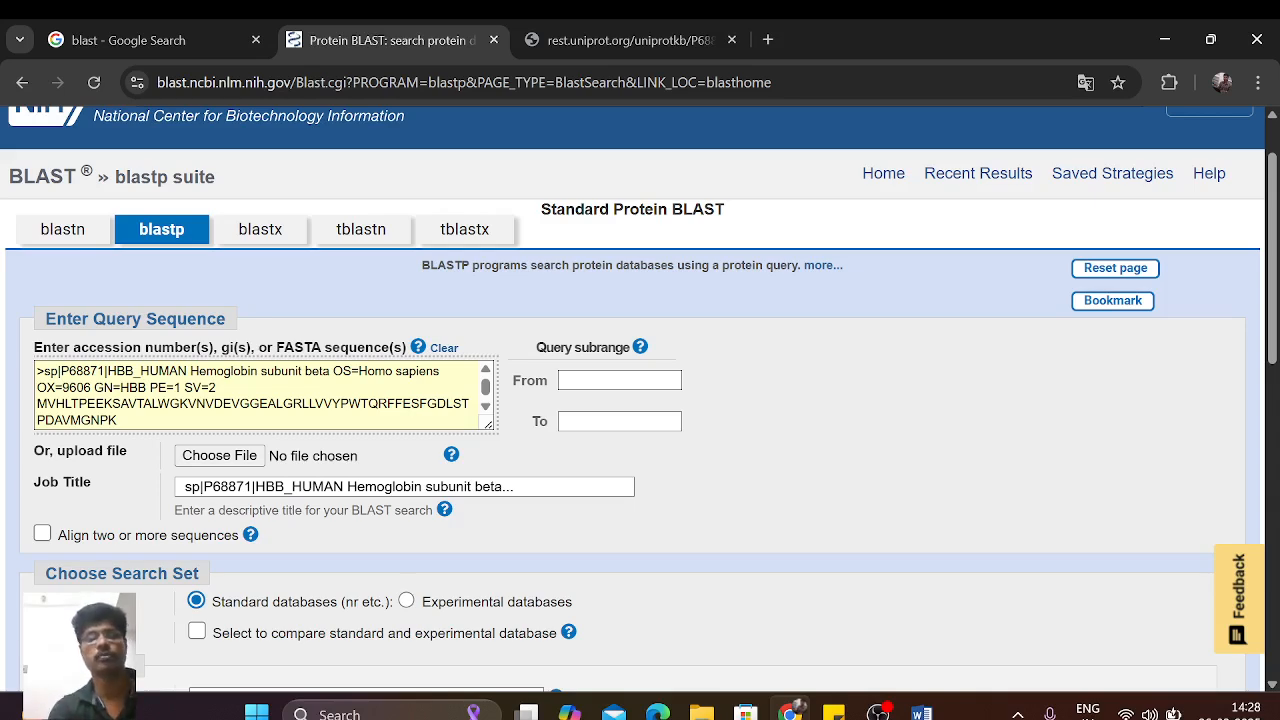
scroll(735, 538, down, 2)
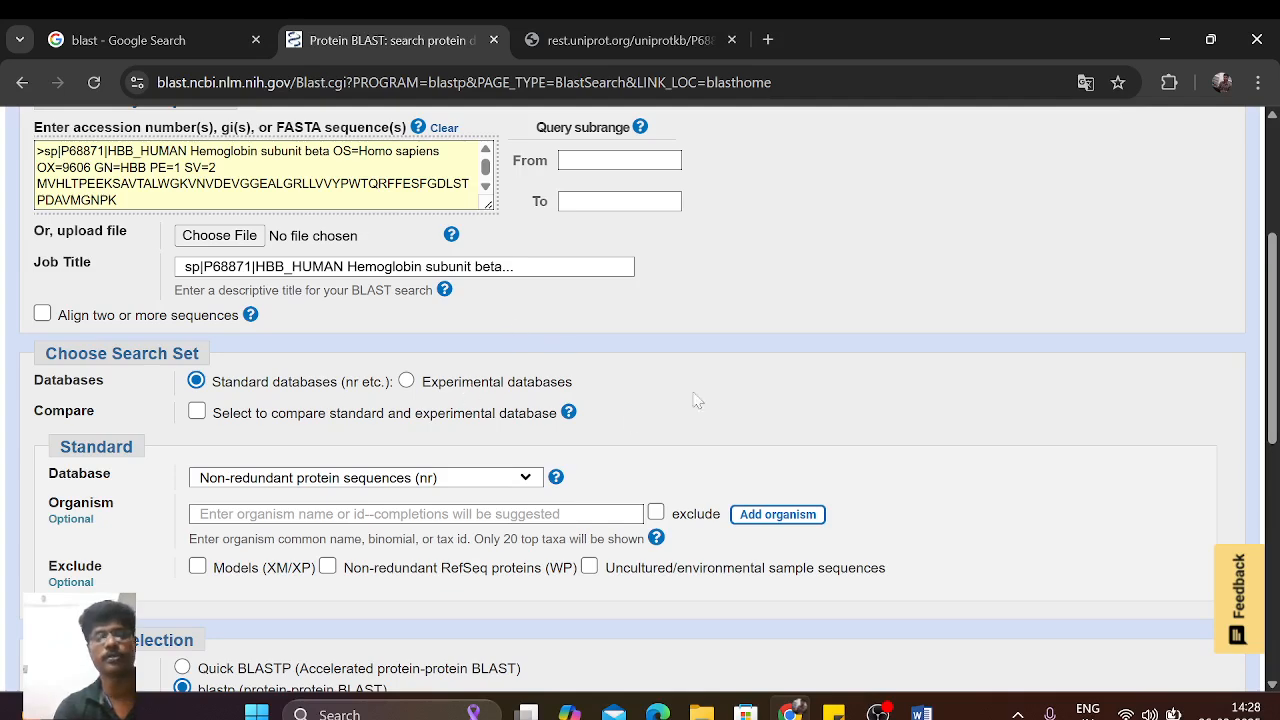
scroll(717, 415, down, 2)
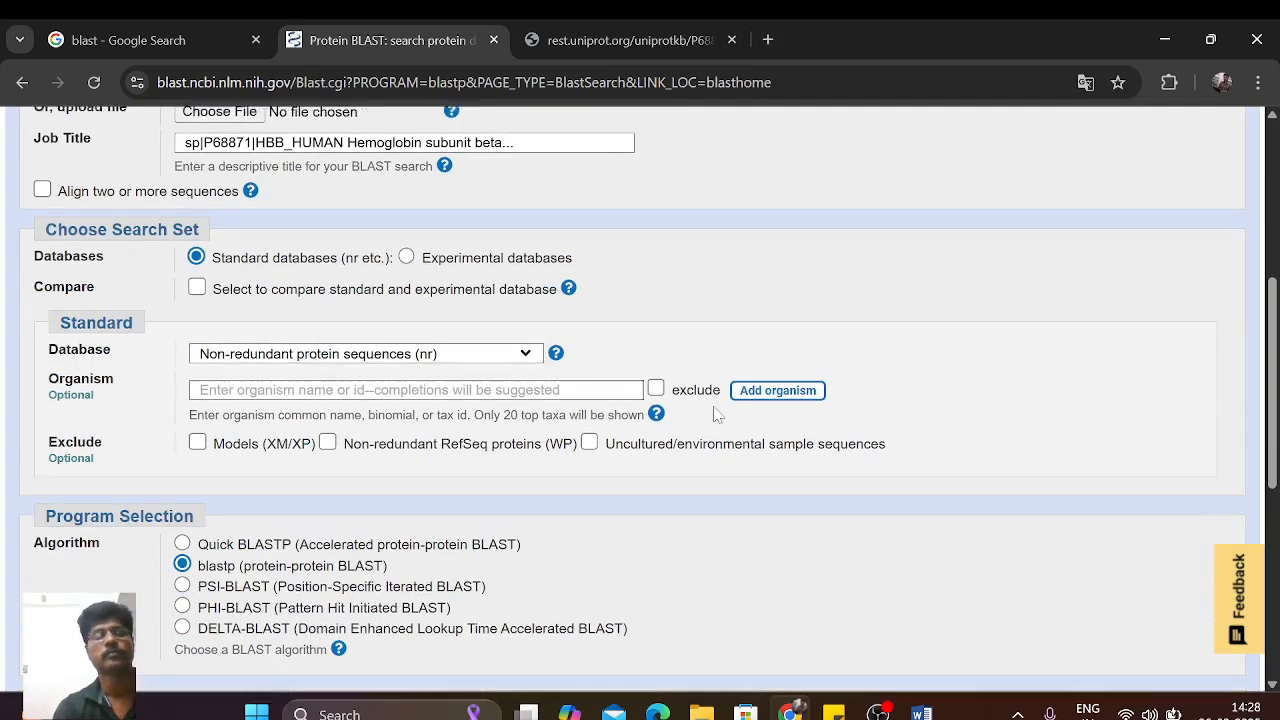
click(525, 343)
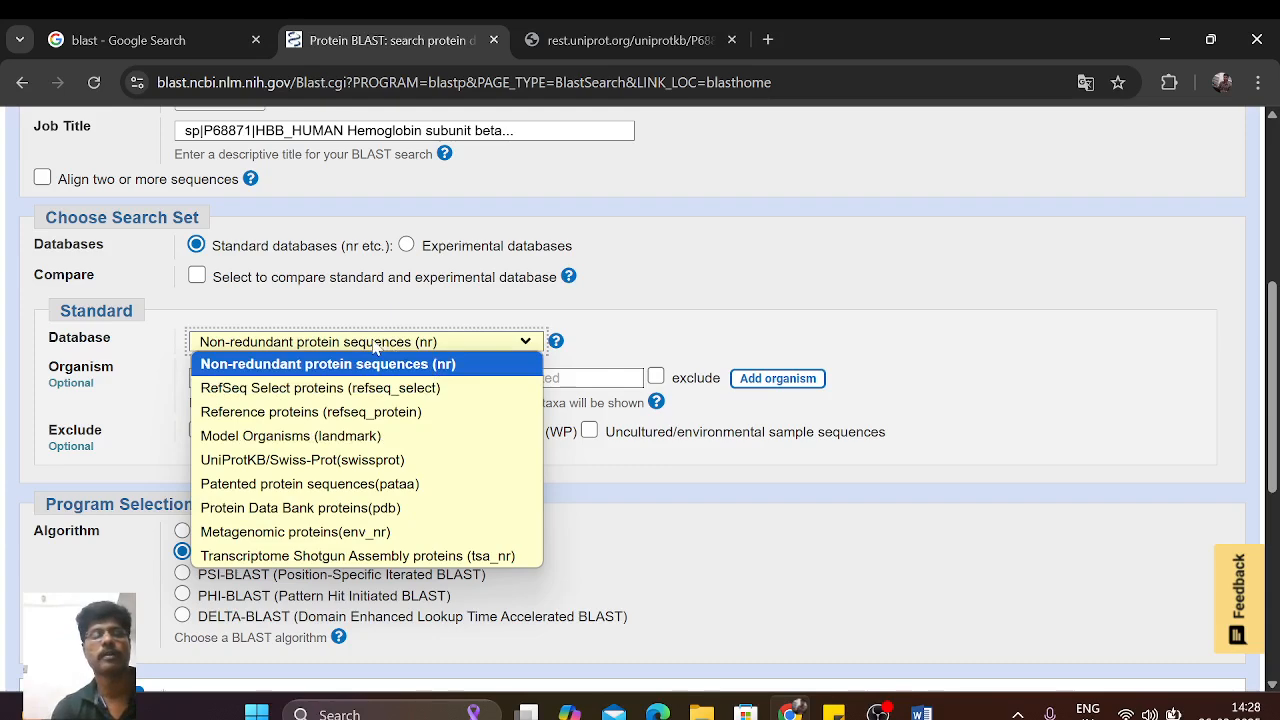
click(427, 341)
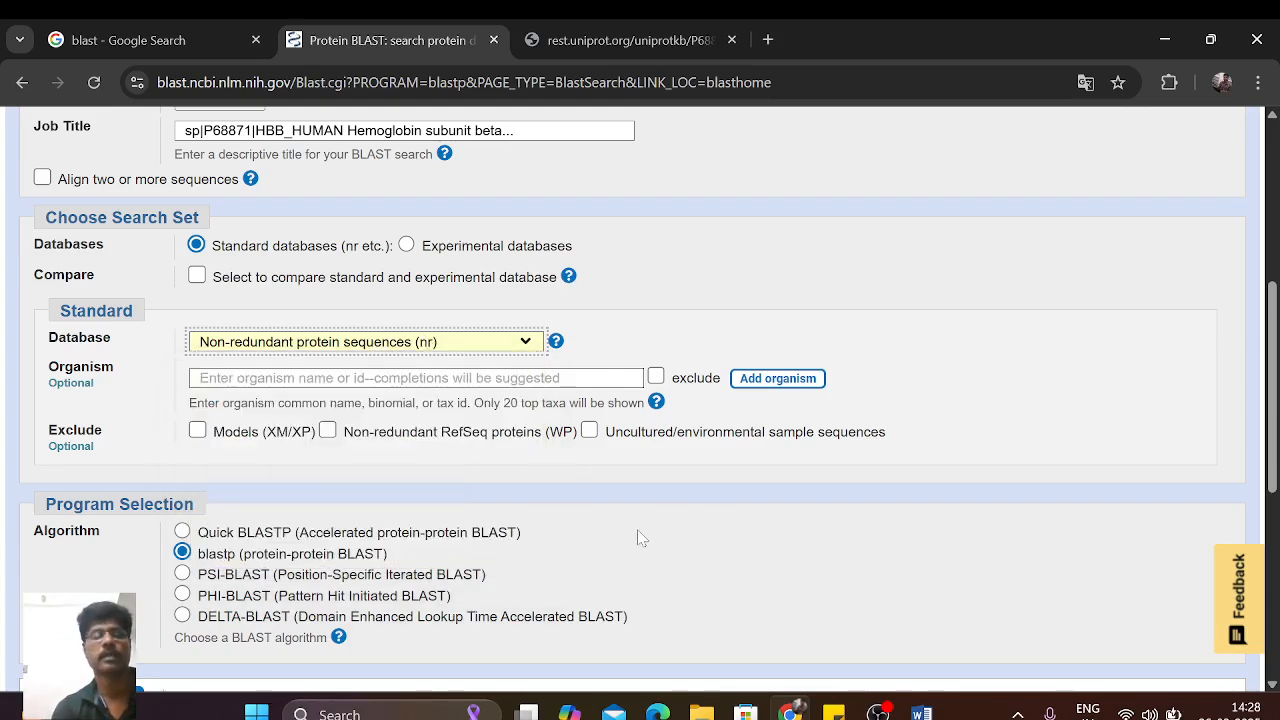
Step: Recheck the pasted query and the search settings, and read the help on choosing a BLAST algorithm
scroll(641, 538, down, 1)
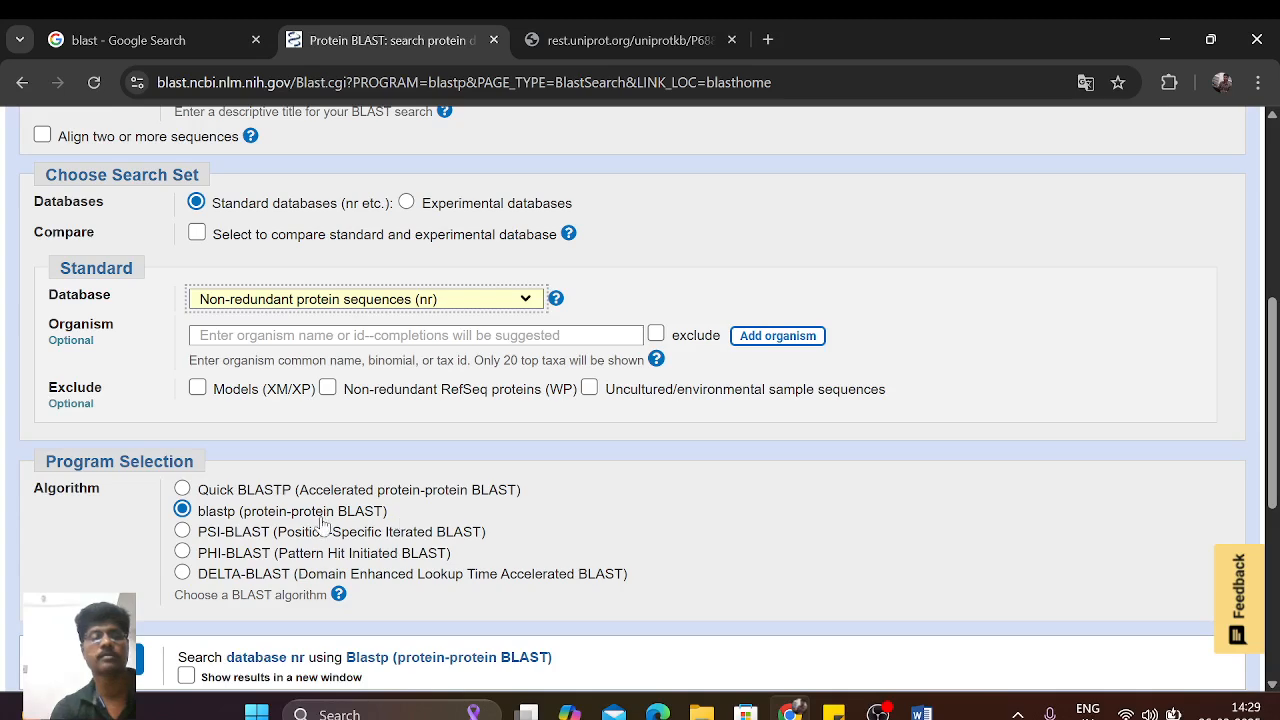
scroll(505, 490, up, 5)
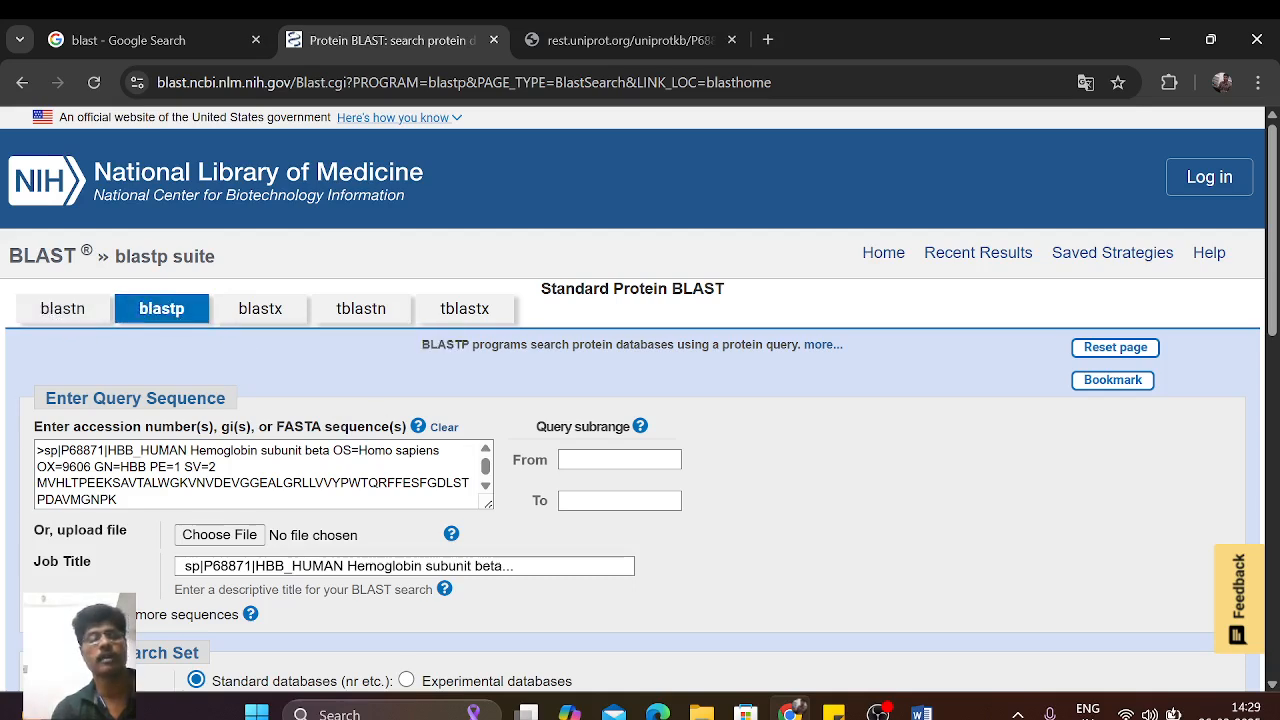
drag(118, 500, 48, 451)
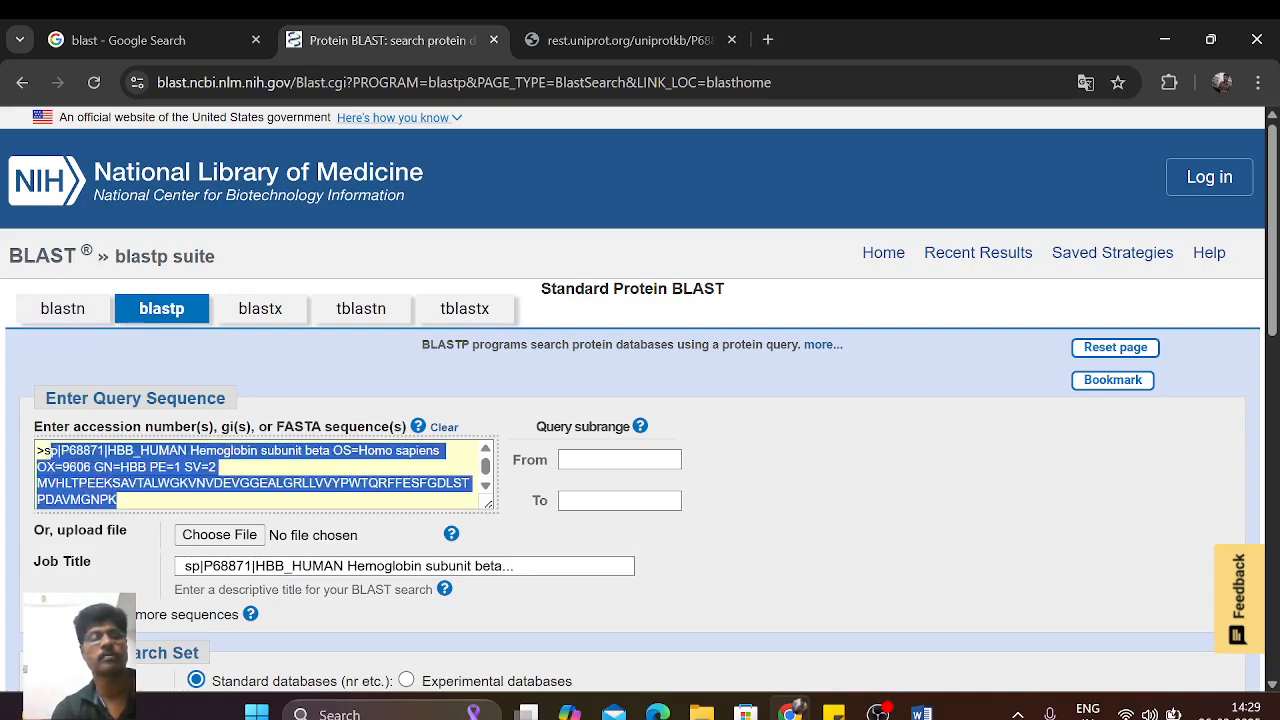
scroll(461, 467, down, 10)
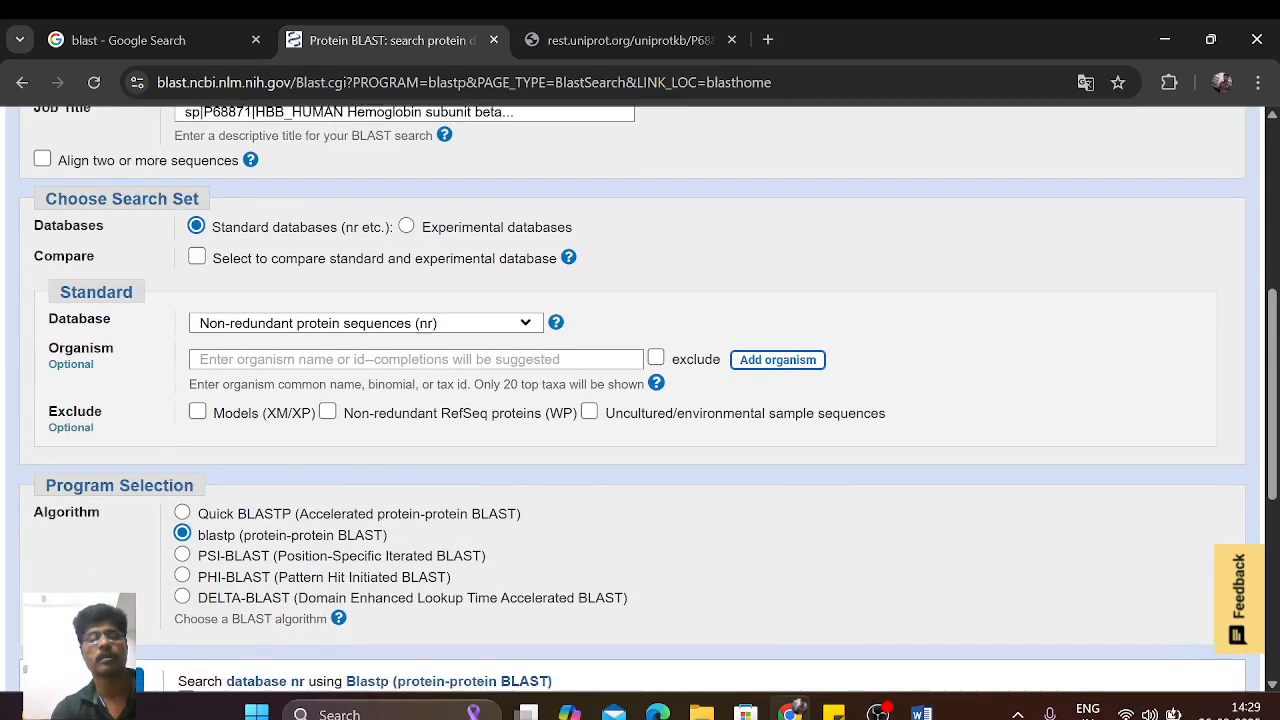
scroll(461, 476, up, 1)
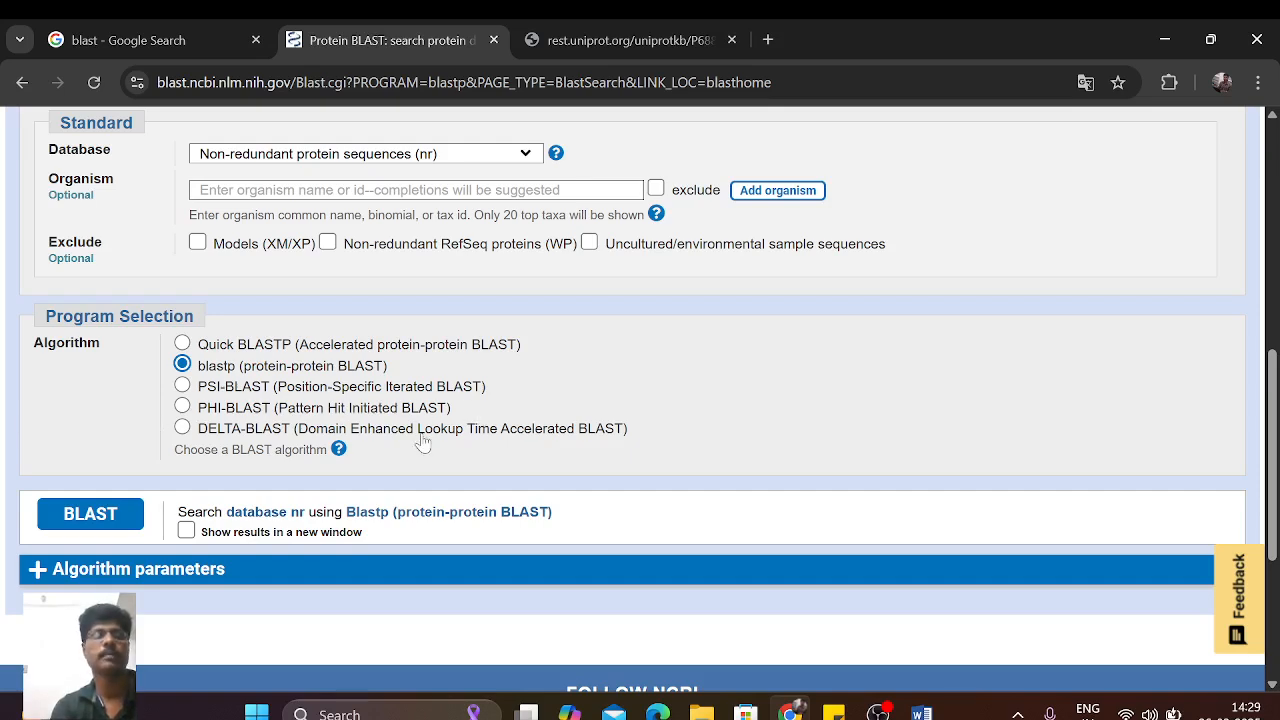
scroll(423, 443, down, 1)
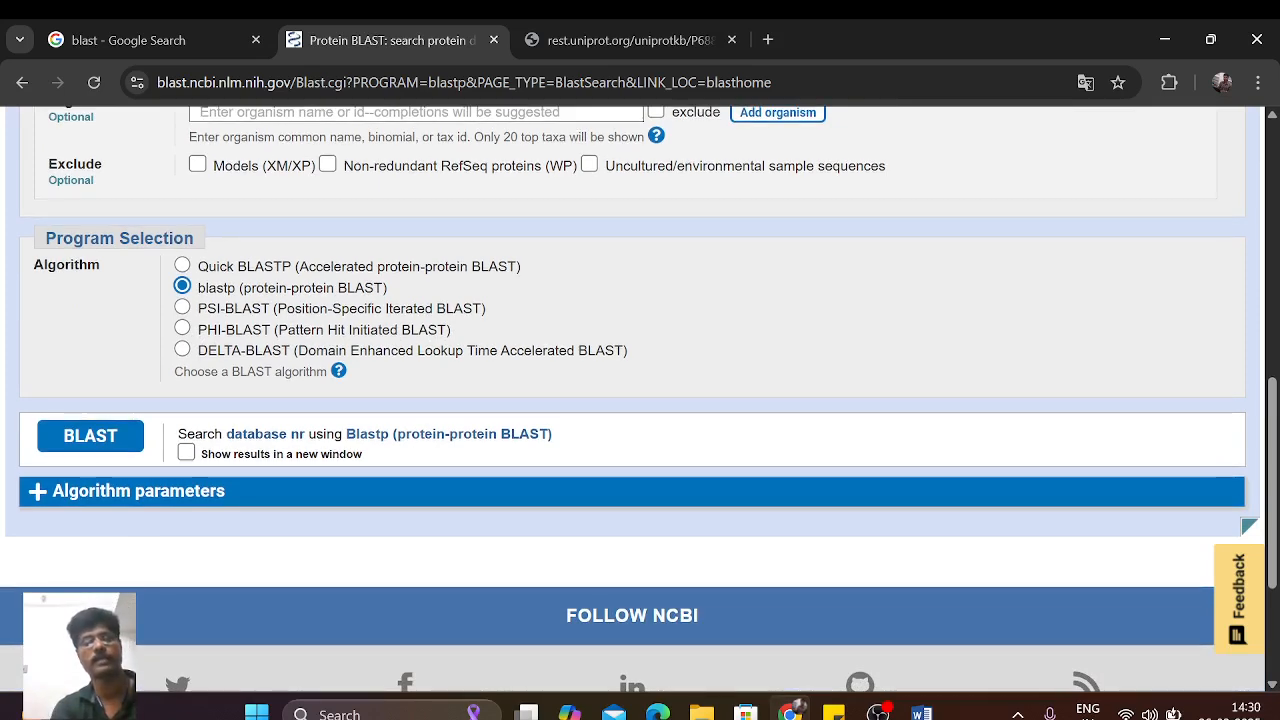
scroll(424, 443, up, 2)
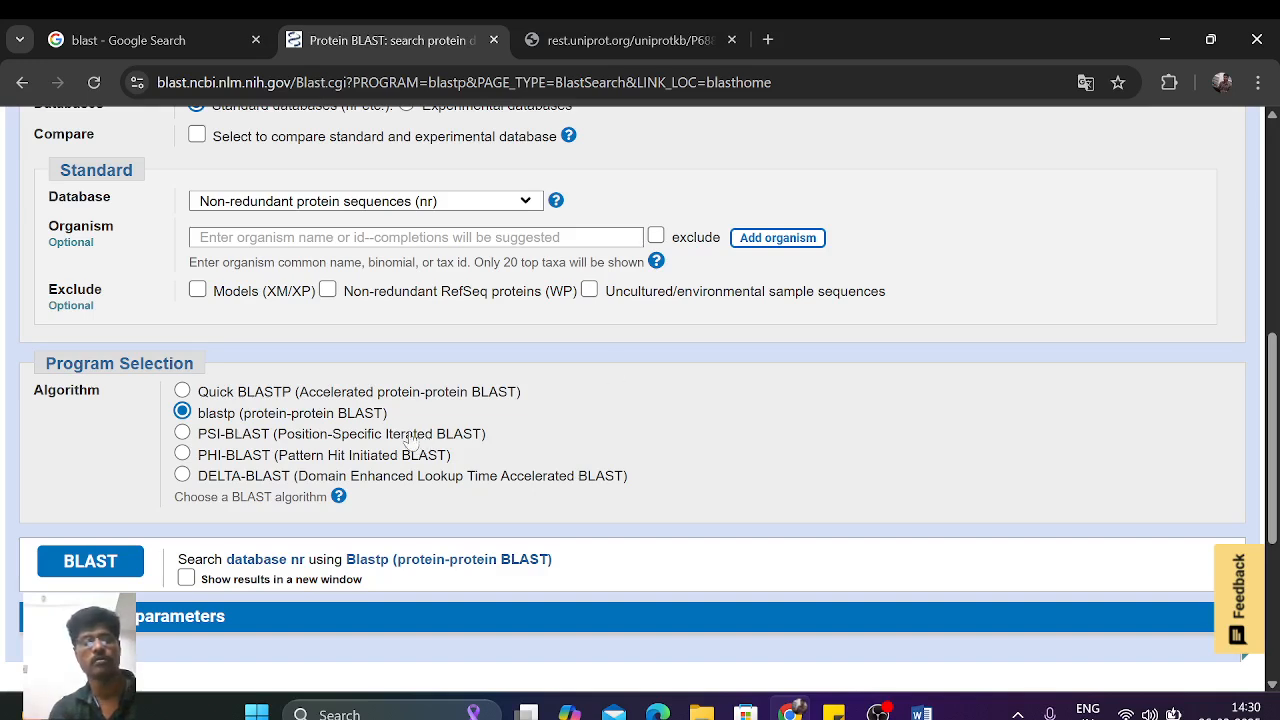
click(338, 497)
scroll(580, 474, down, 2)
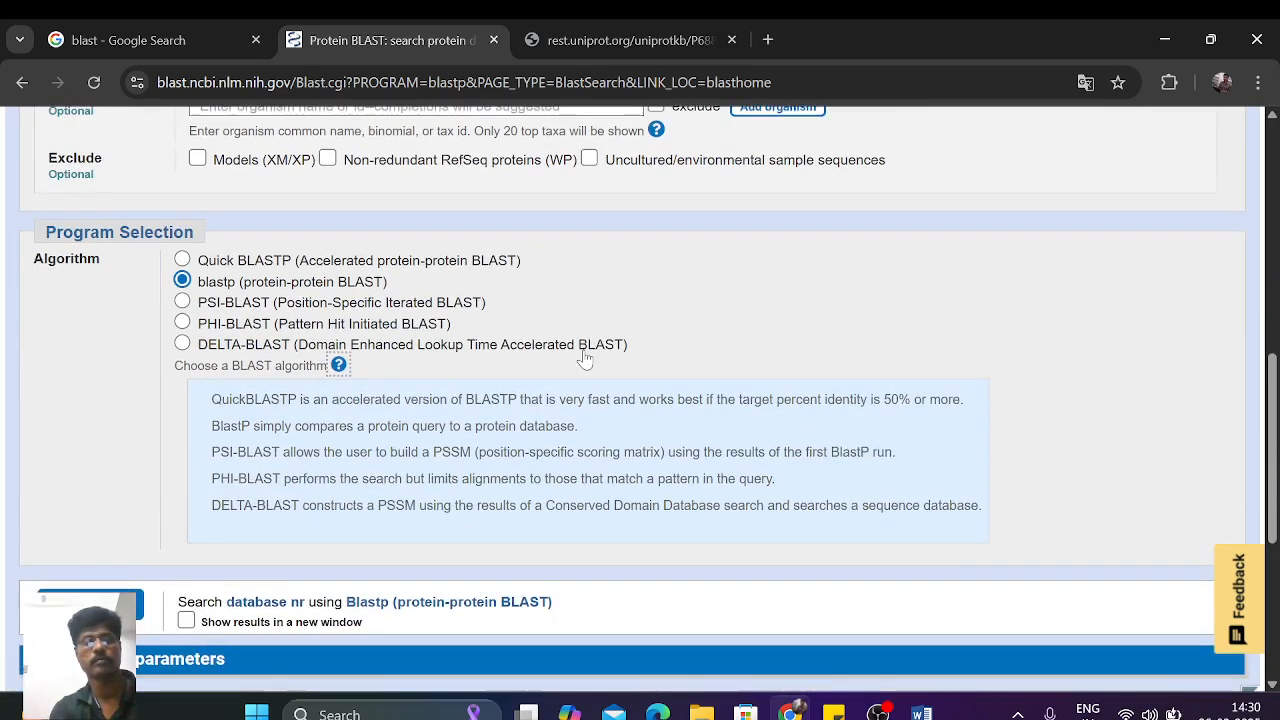
click(338, 366)
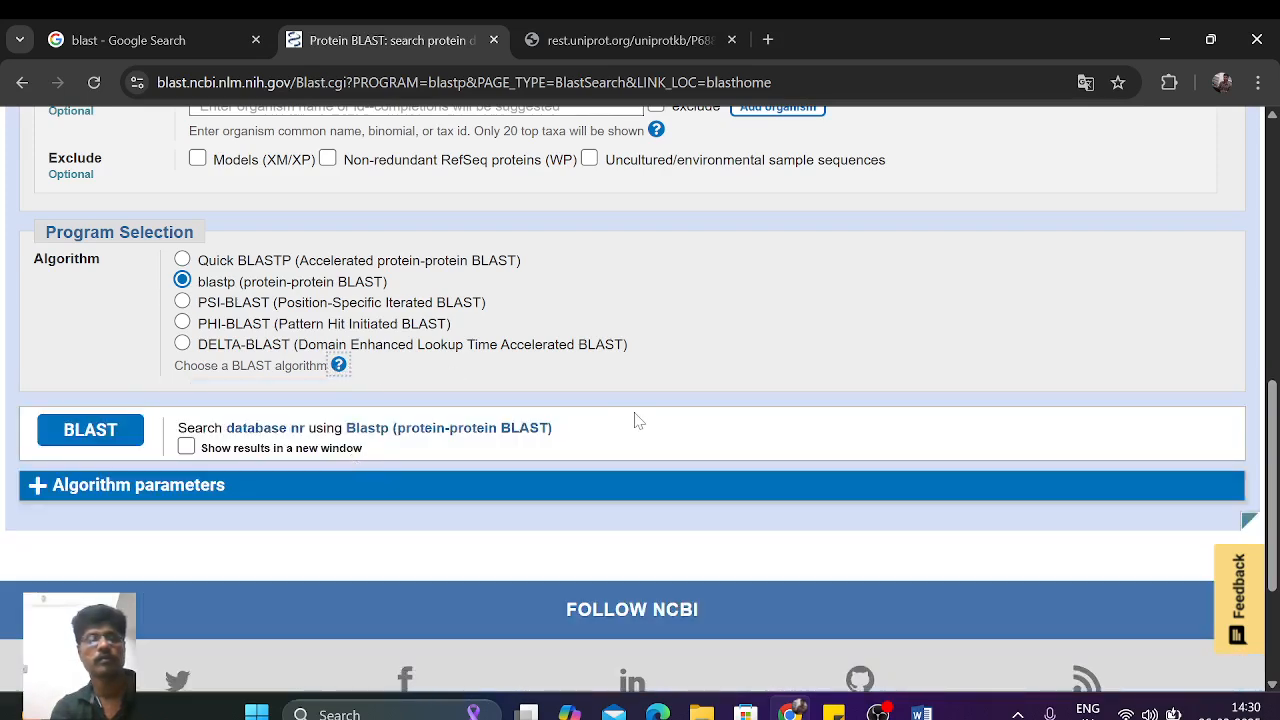
Step: Expand the algorithm parameters, examine the general and scoring settings including the available matrices, and collapse them again
scroll(634, 420, down, 2)
click(40, 340)
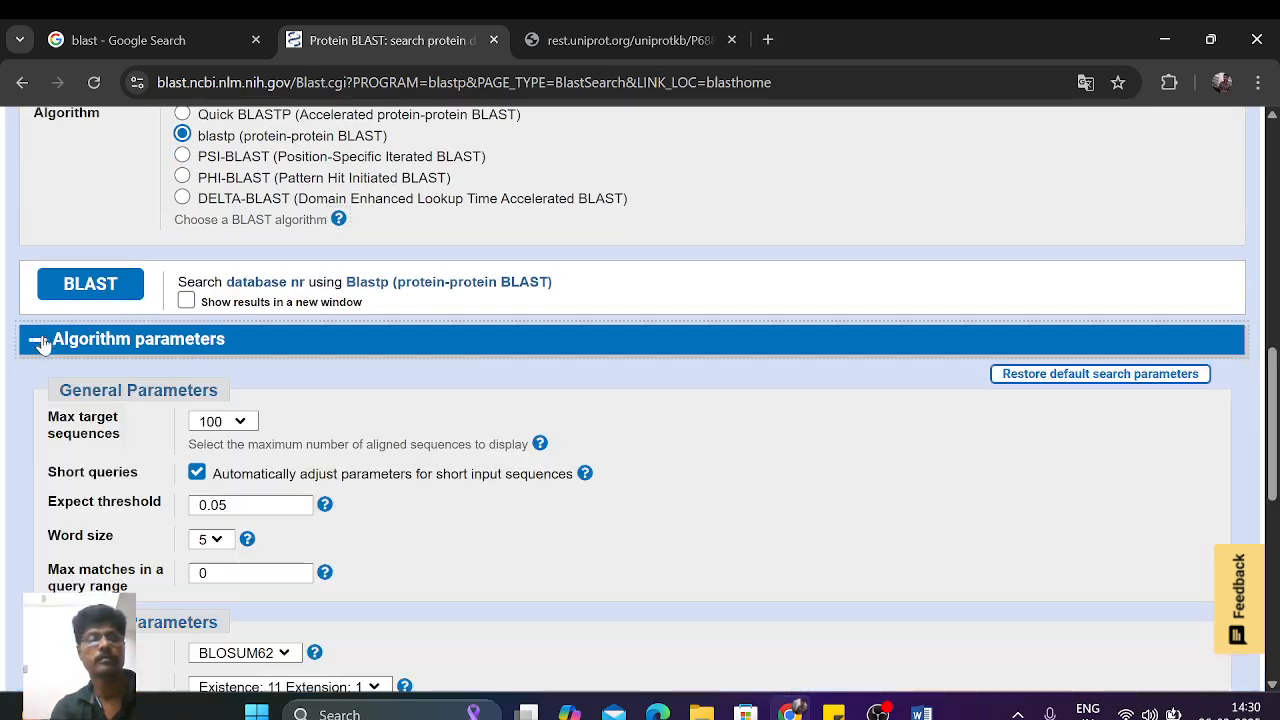
scroll(656, 594, down, 1)
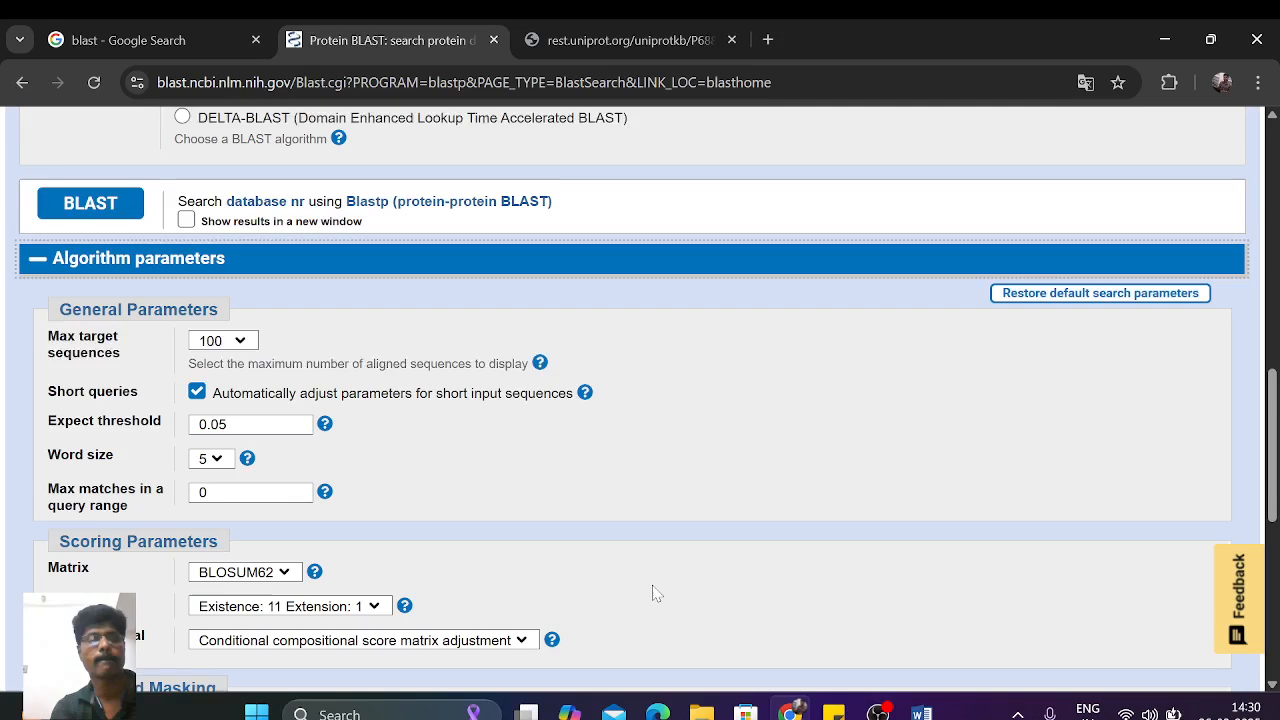
scroll(656, 594, down, 1)
scroll(656, 594, down, 1)
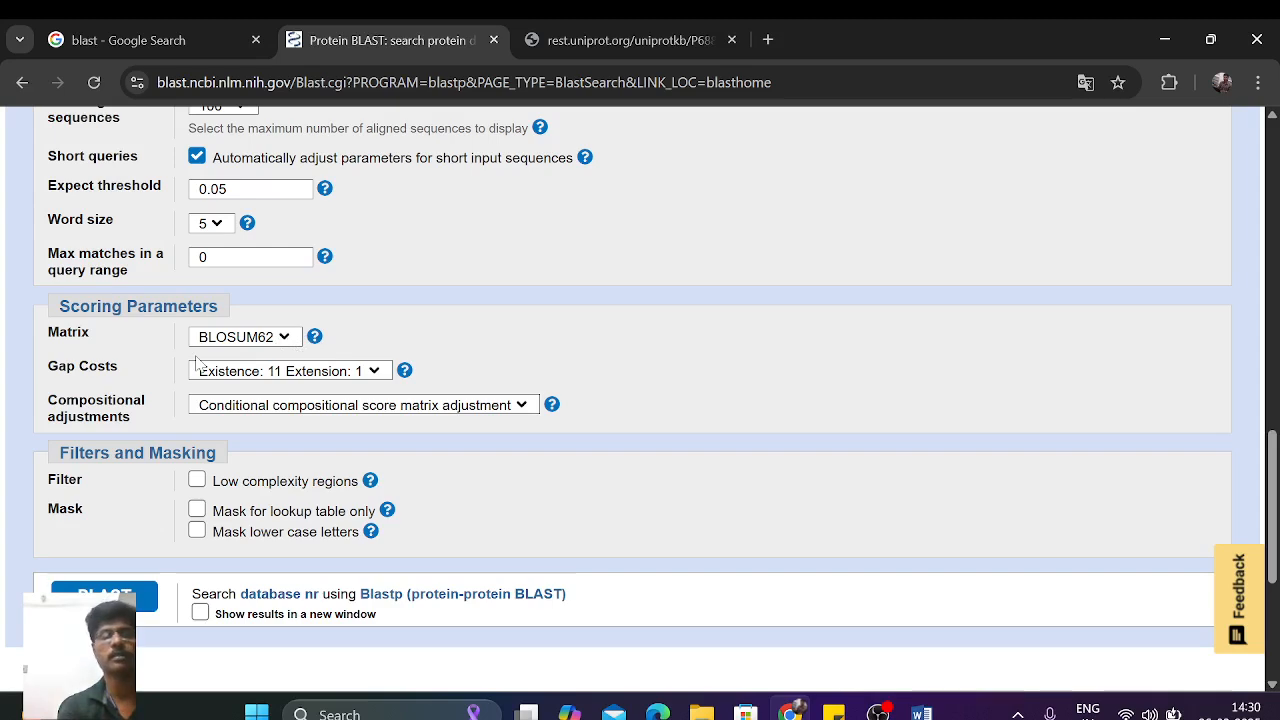
click(285, 340)
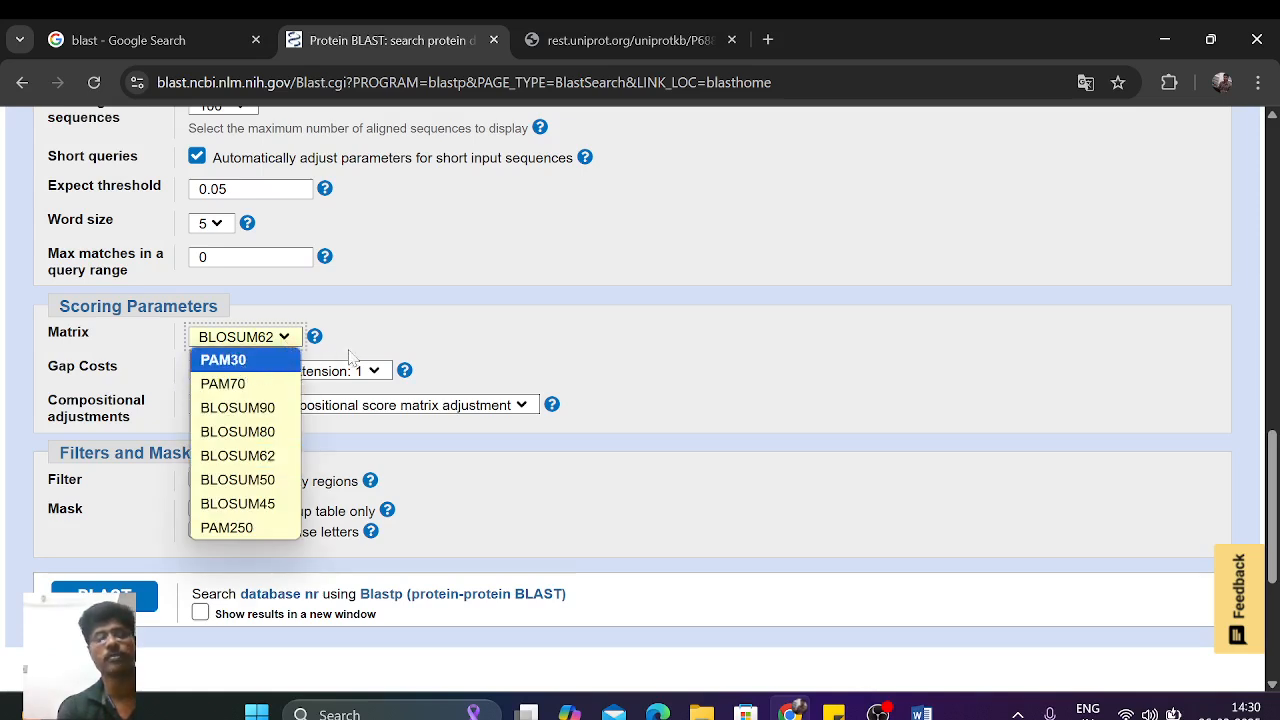
click(423, 352)
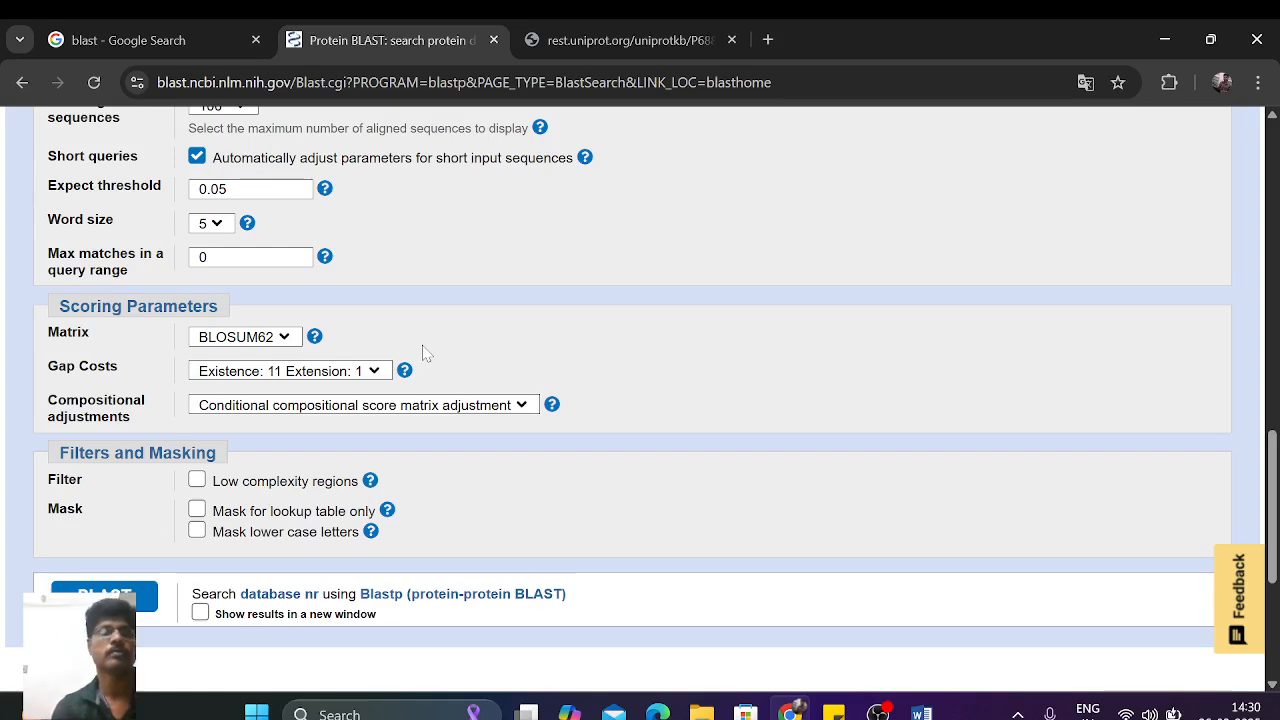
scroll(423, 352, up, 3)
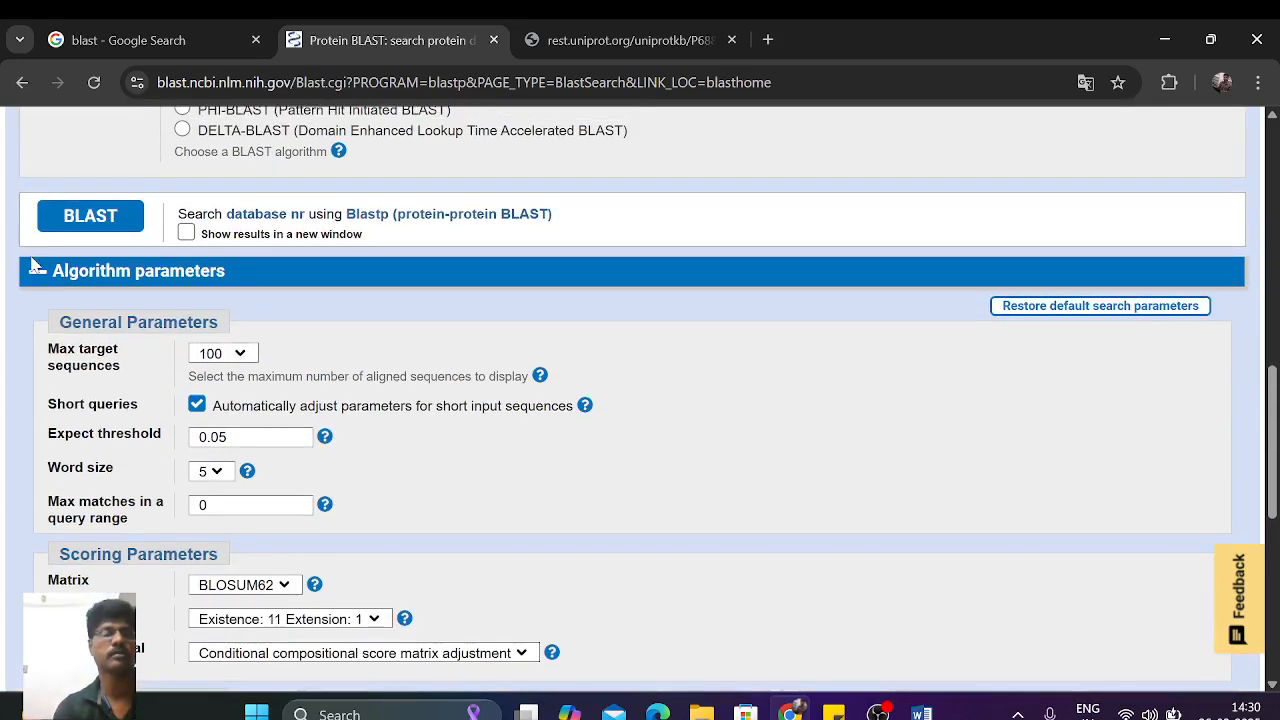
click(35, 273)
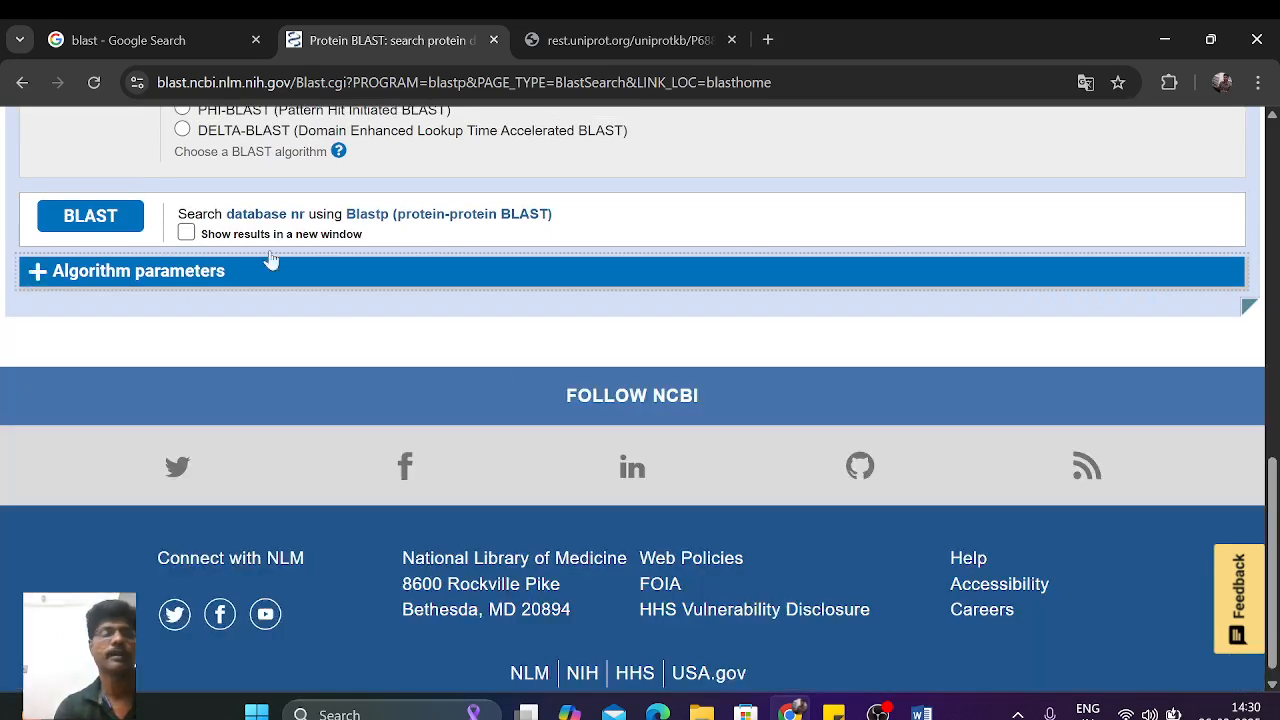
Step: Run the blastp search against the nr database and close the UniProt page with the P68871 FASTA record
click(90, 216)
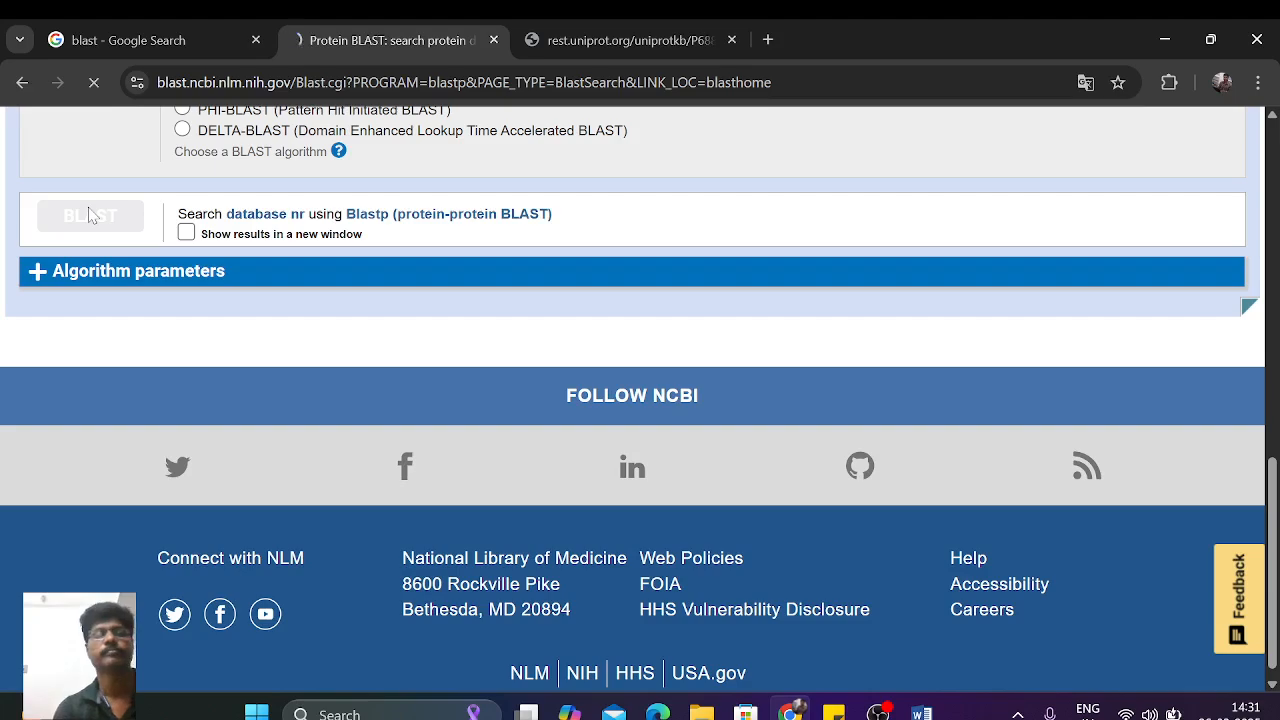
scroll(619, 323, up, 8)
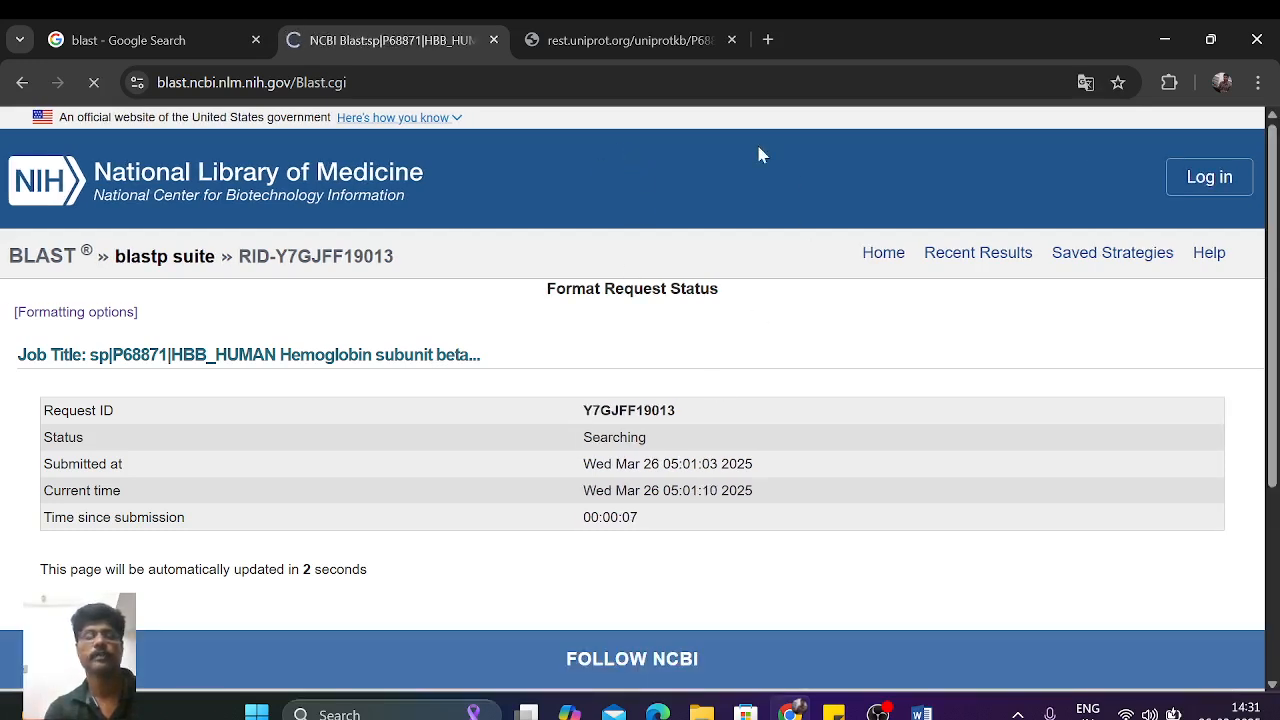
click(629, 40)
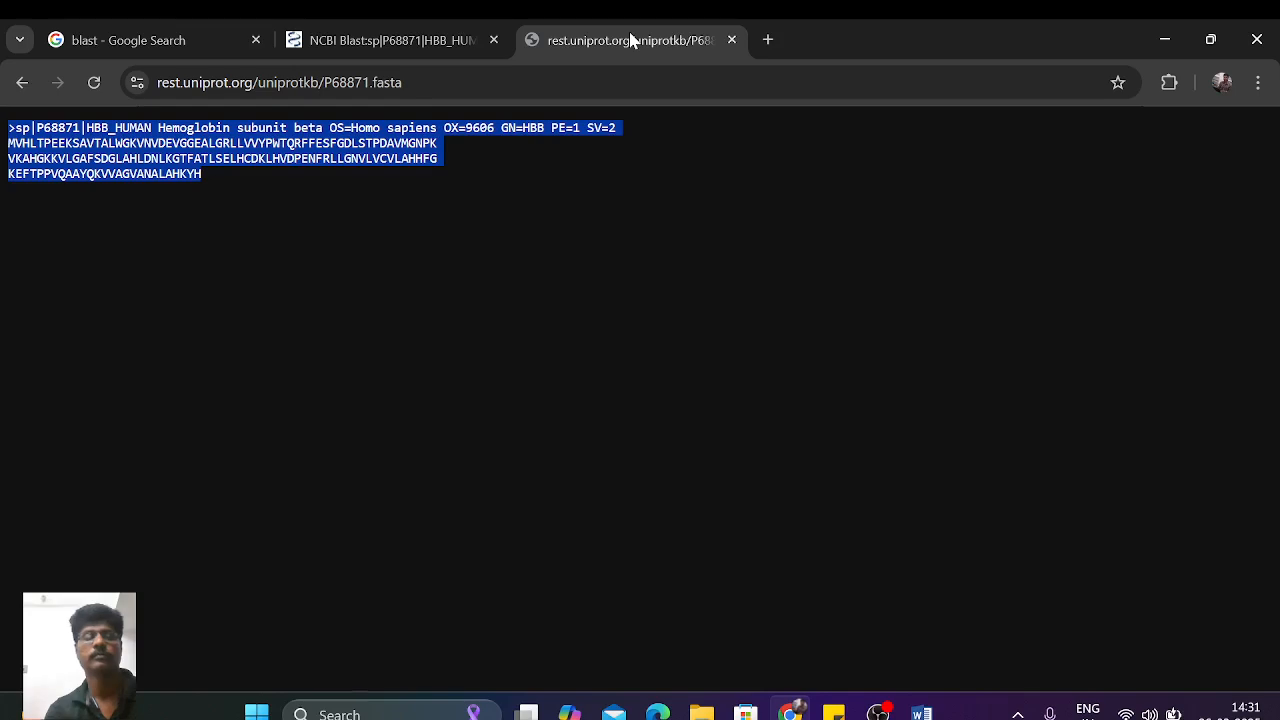
click(731, 40)
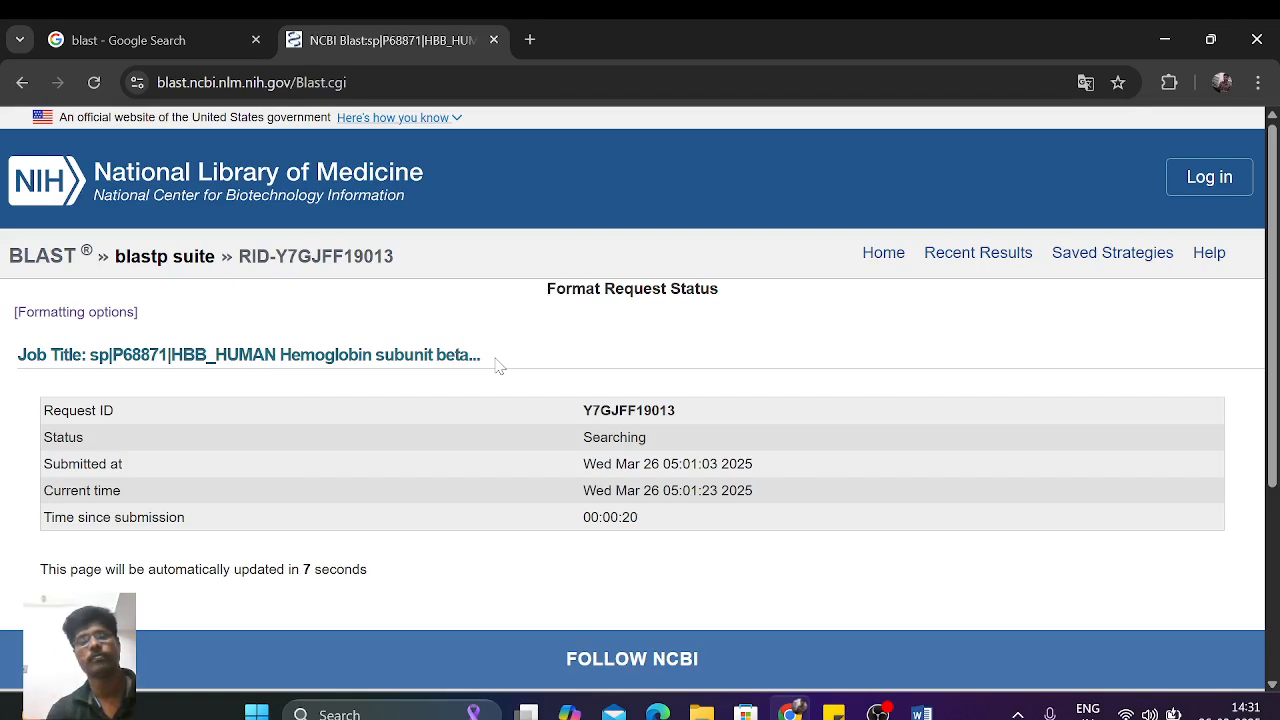
scroll(928, 519, down, 3)
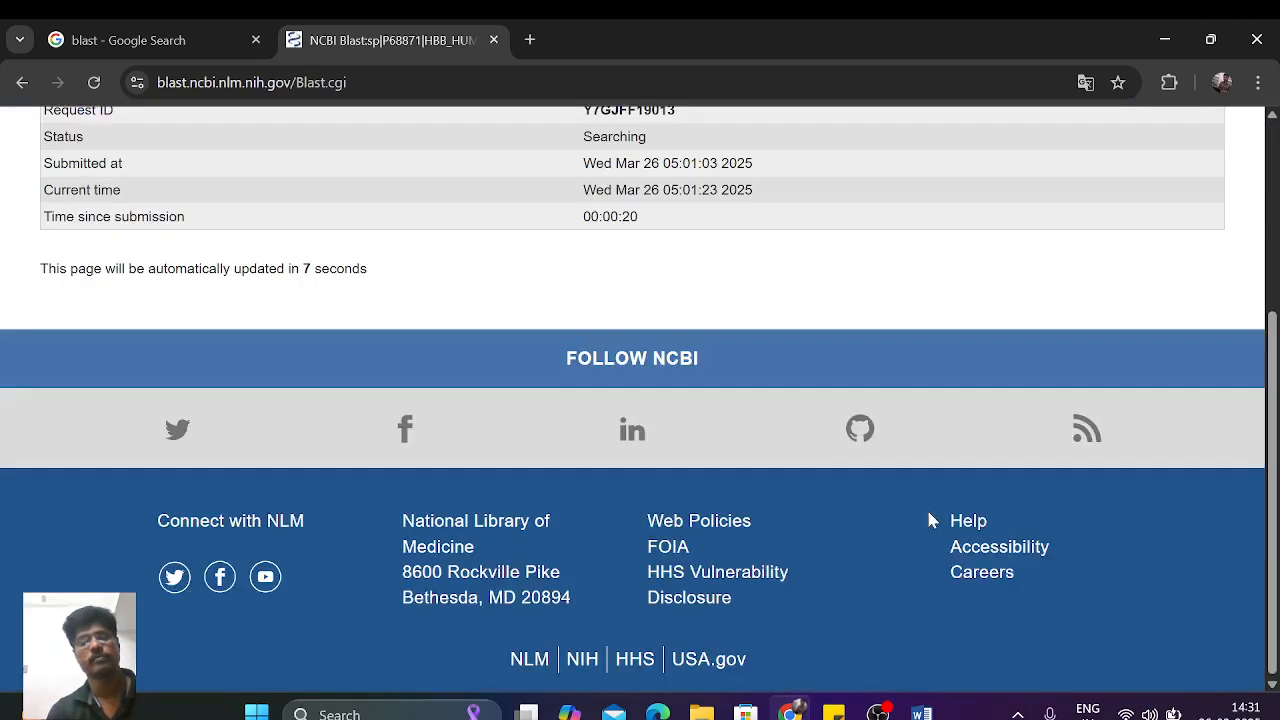
scroll(928, 519, up, 3)
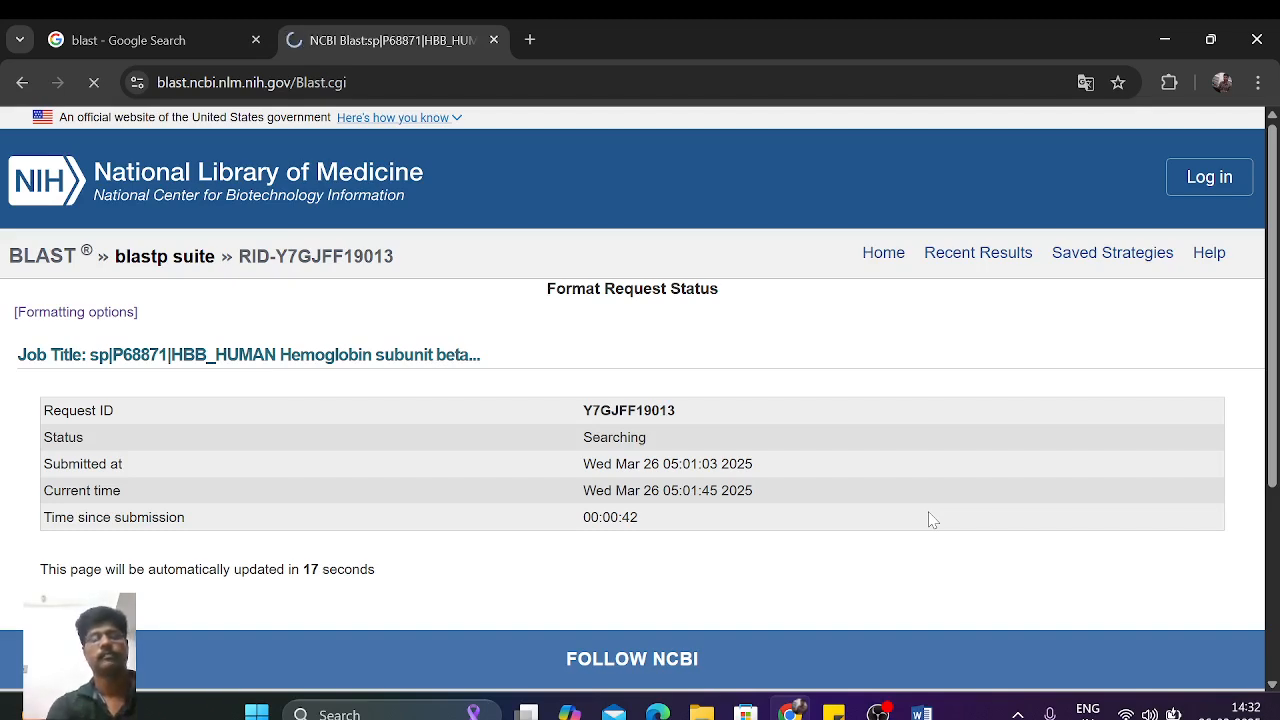
scroll(930, 518, down, 4)
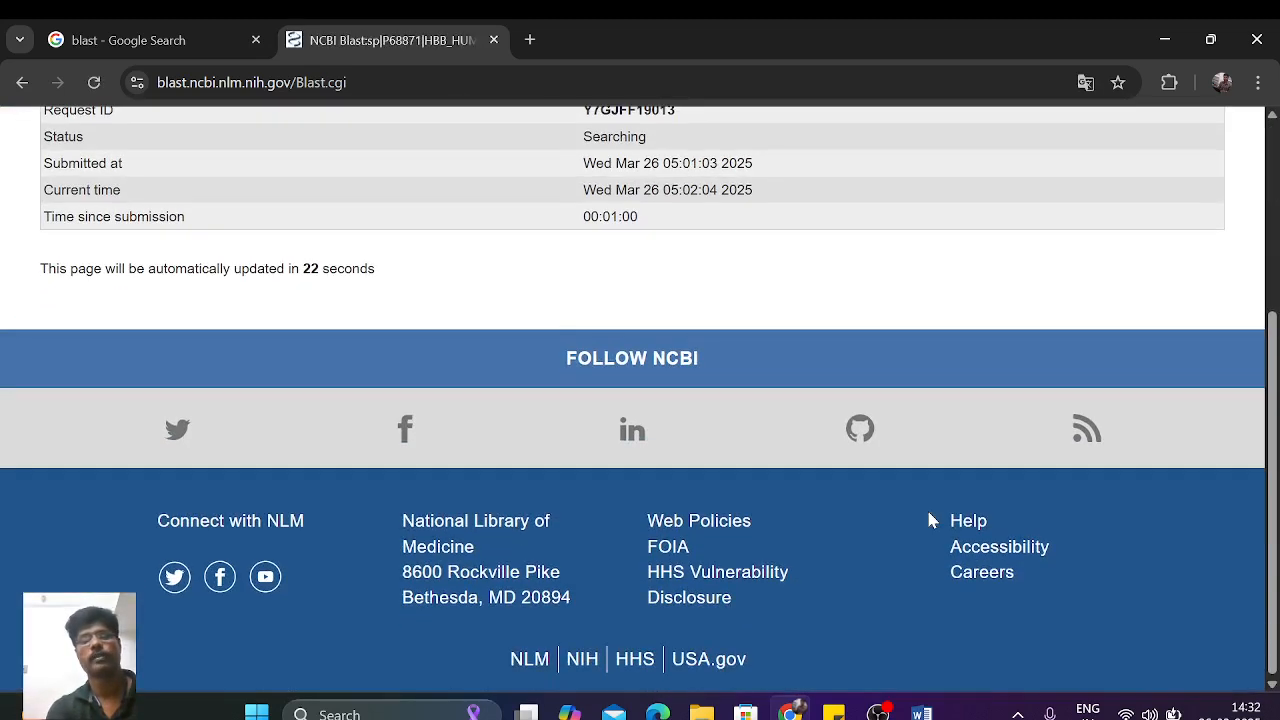
scroll(930, 518, up, 4)
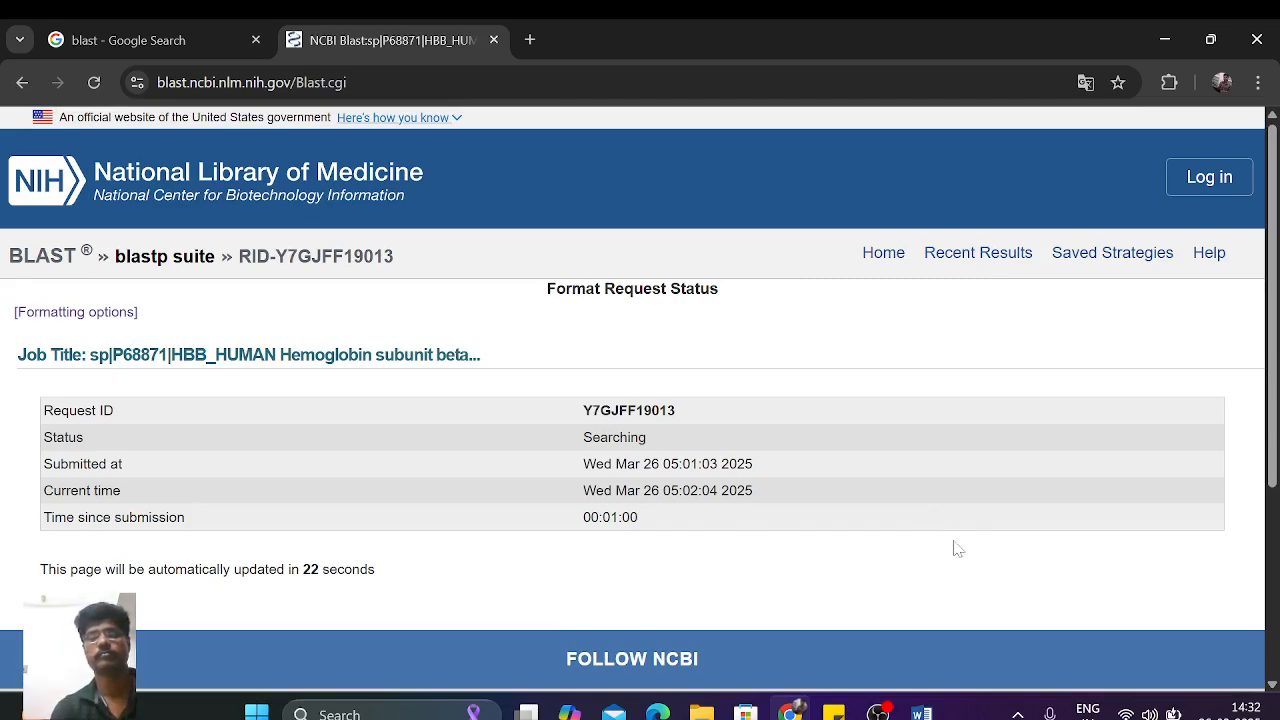
scroll(969, 565, down, 2)
scroll(969, 565, down, 1)
scroll(969, 565, up, 3)
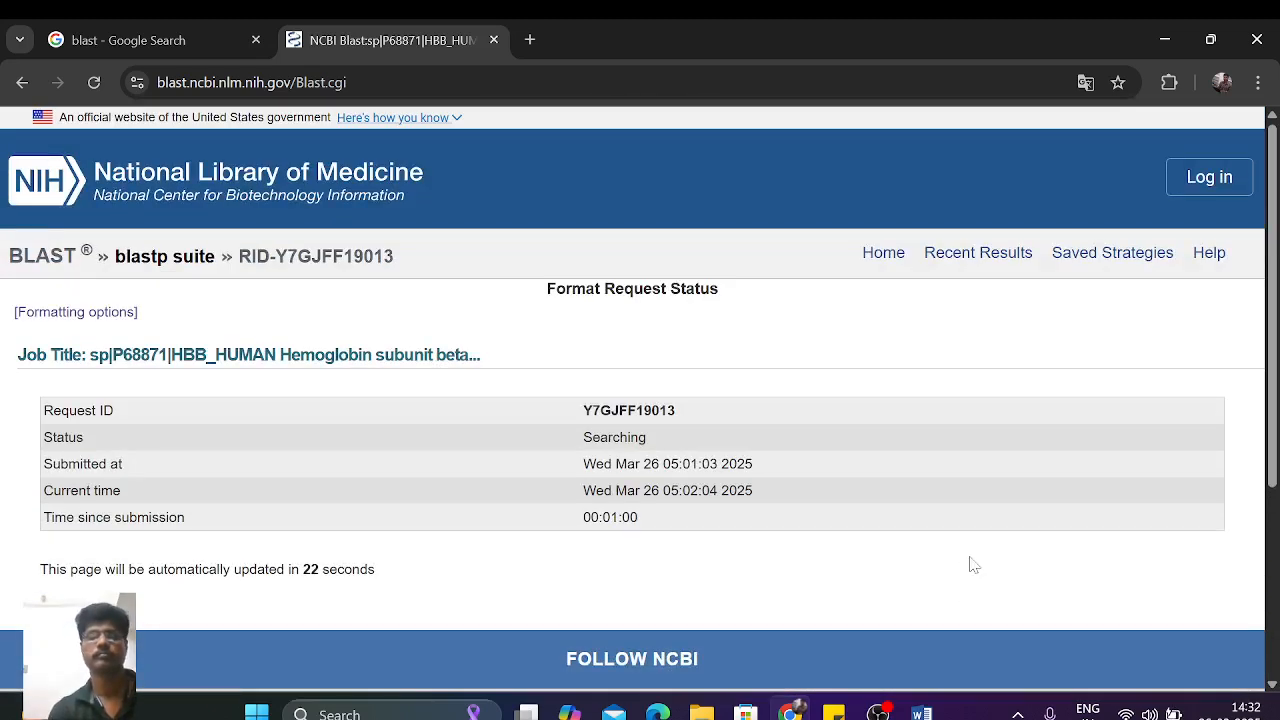
scroll(972, 565, down, 3)
scroll(972, 565, up, 2)
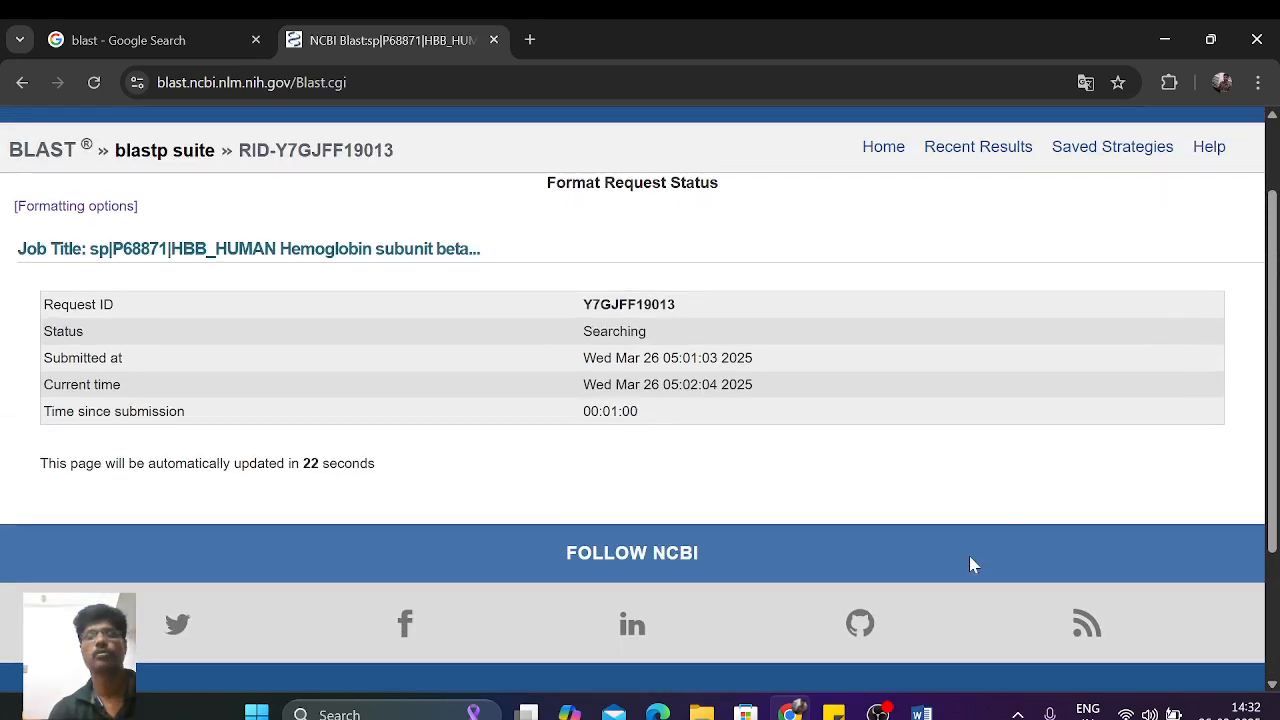
scroll(967, 406, up, 1)
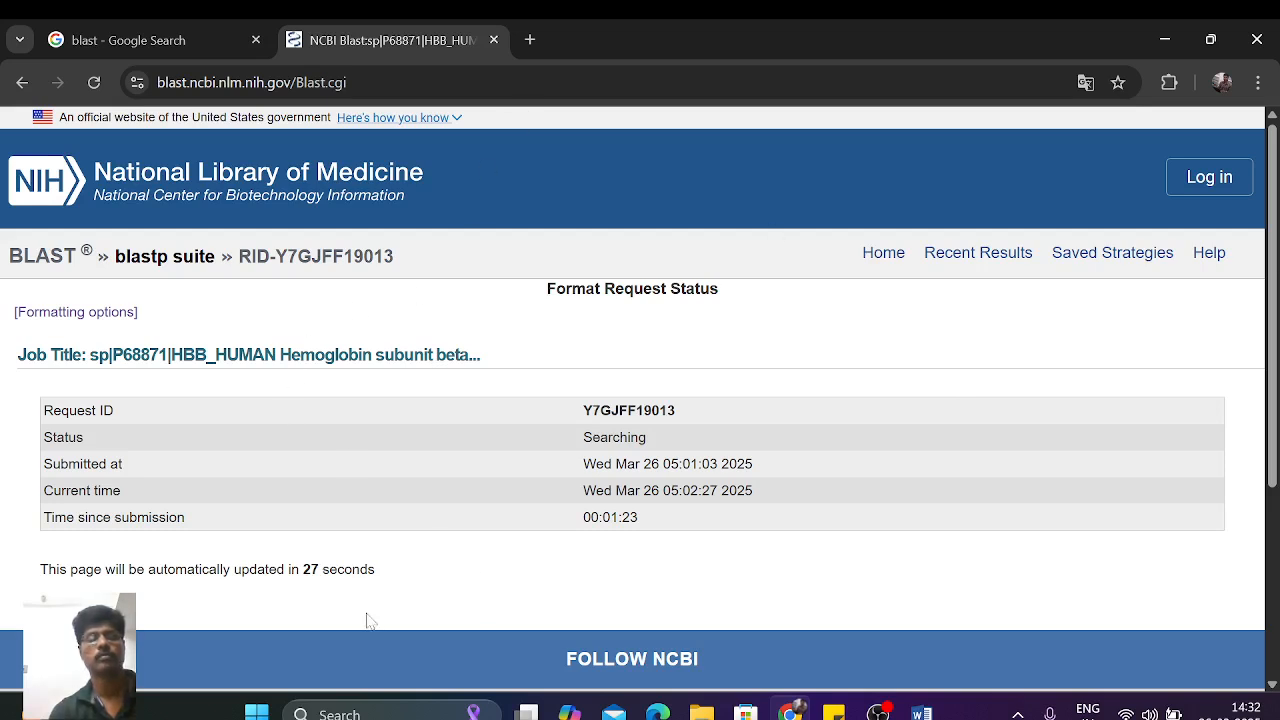
Step: Return to the Google results for blast and look through the listed BLAST pages
click(105, 37)
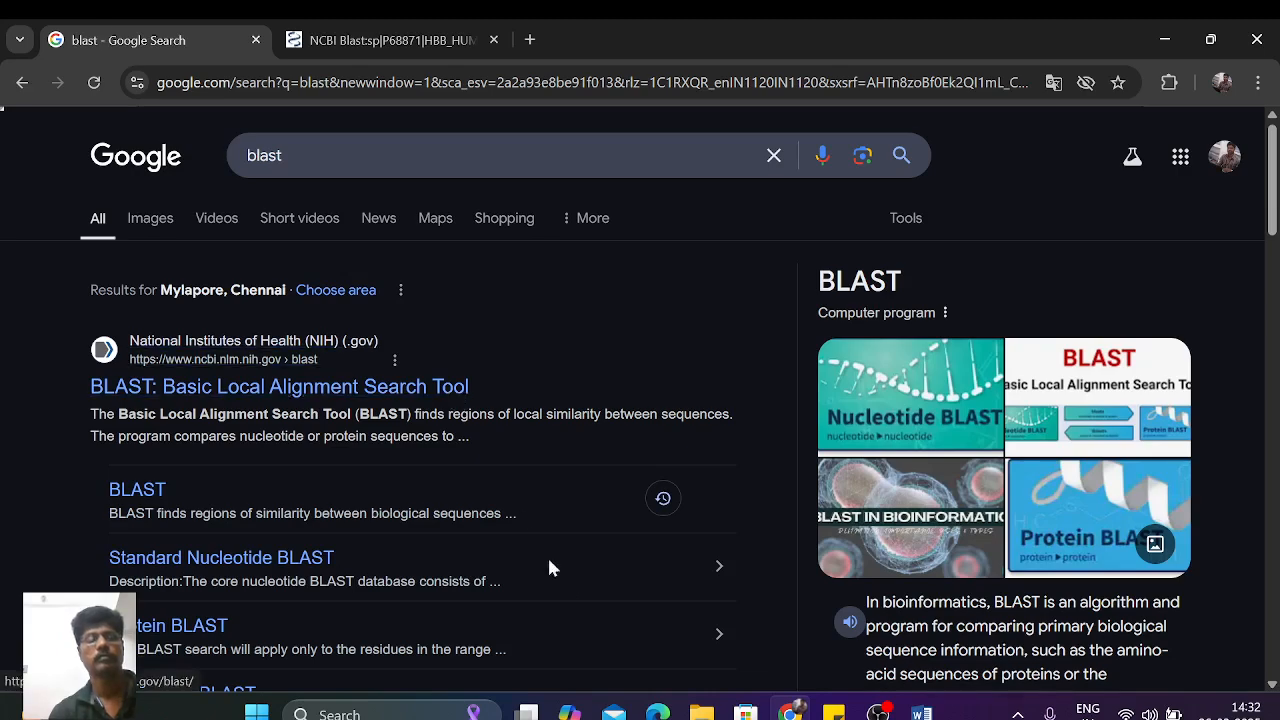
scroll(560, 580, down, 2)
scroll(565, 589, down, 1)
scroll(565, 589, down, 2)
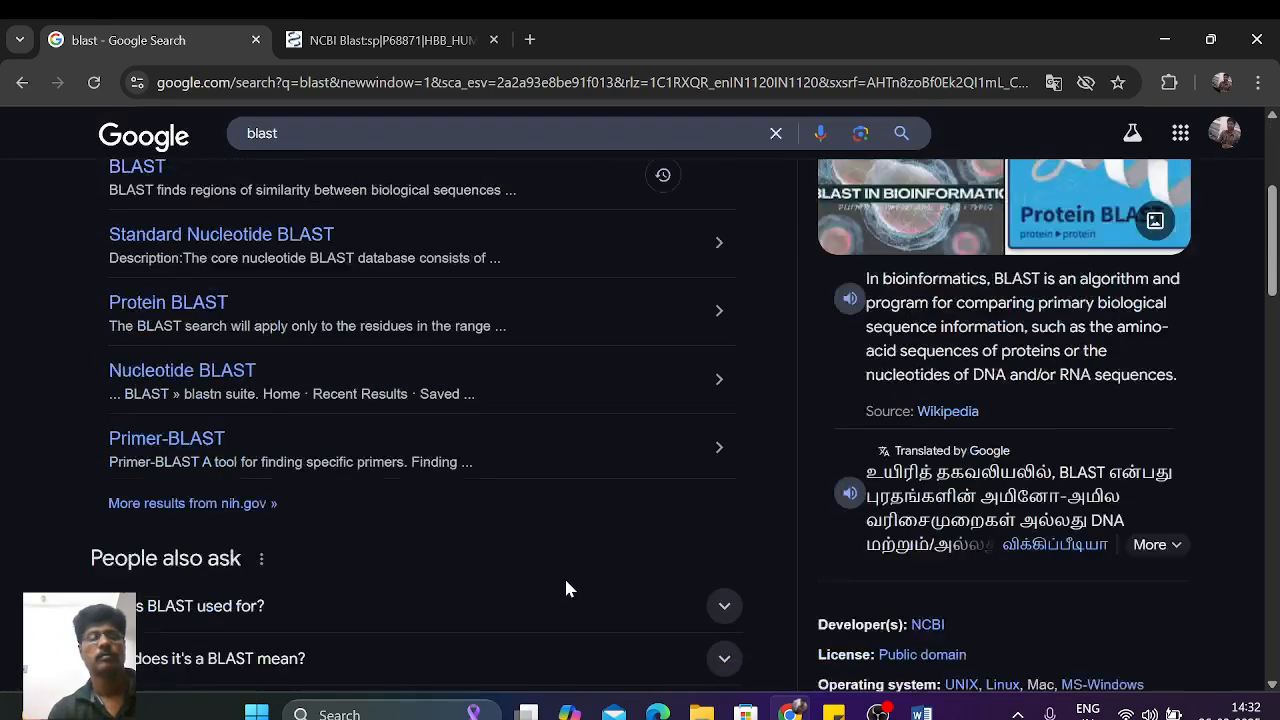
Step: Return to the BLAST job status page for the P68871 search and reload it, allowing the form resubmission
scroll(565, 589, up, 4)
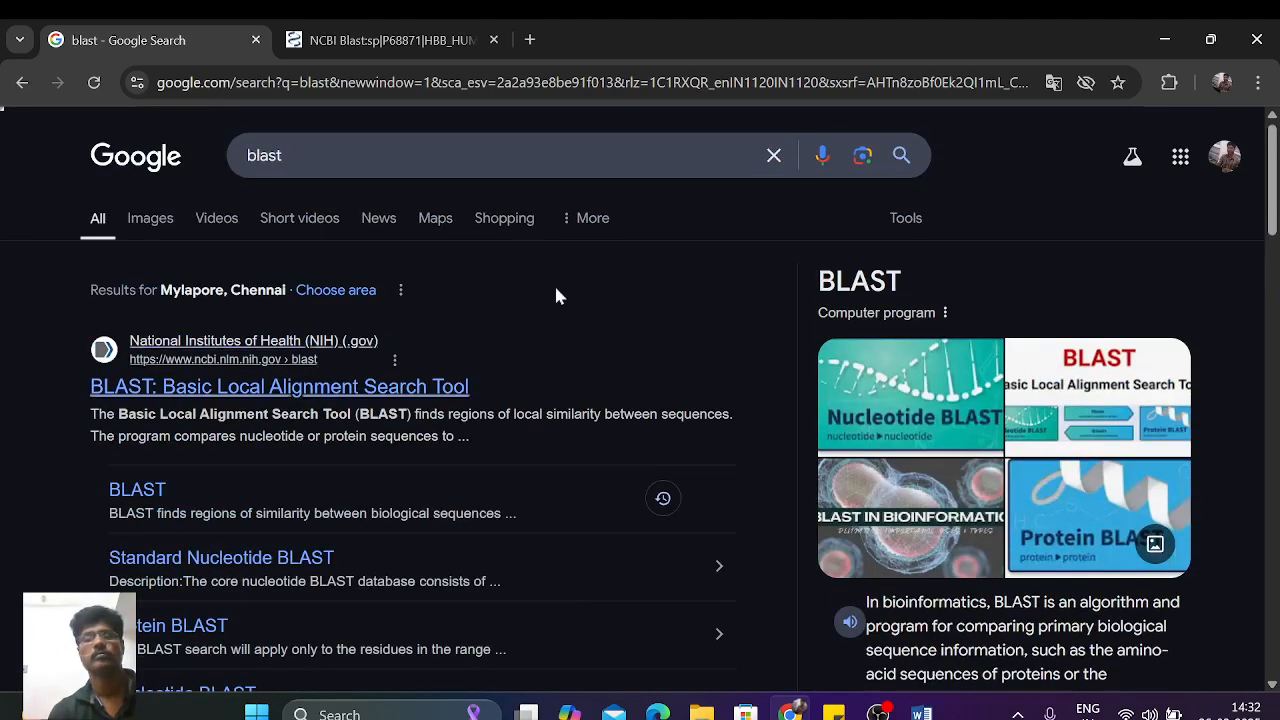
click(374, 45)
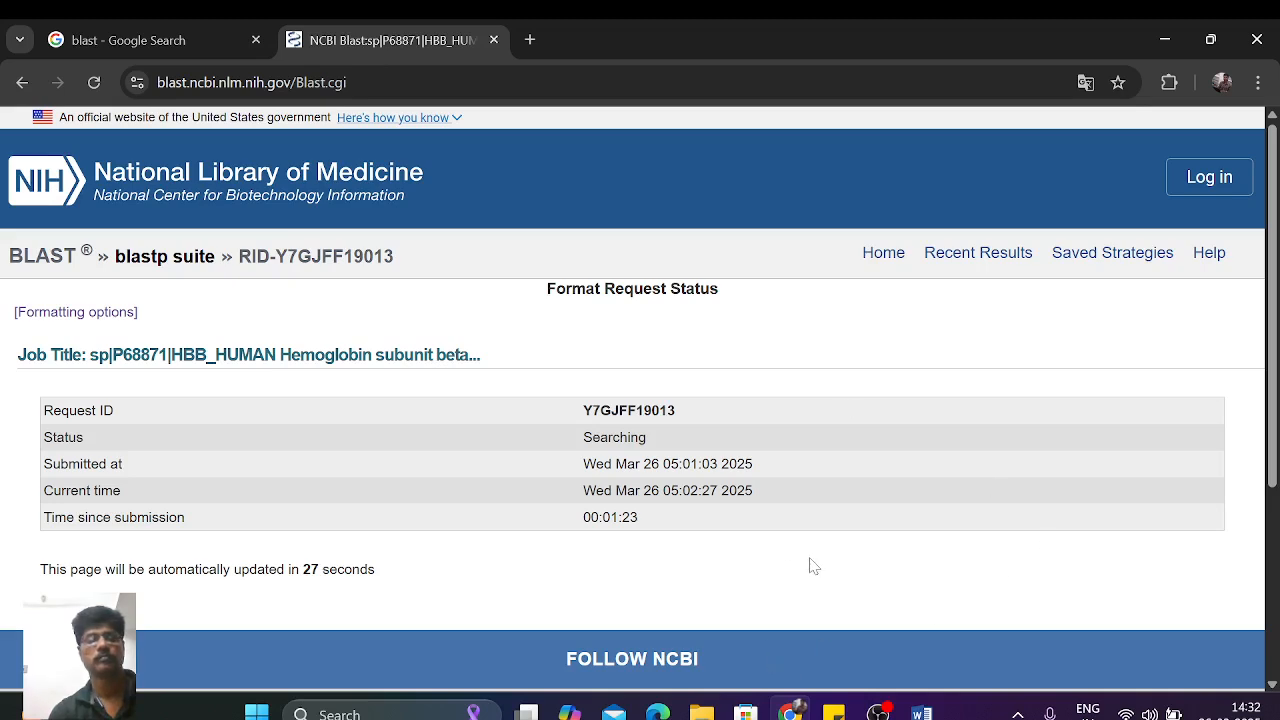
scroll(813, 566, down, 2)
scroll(813, 566, up, 2)
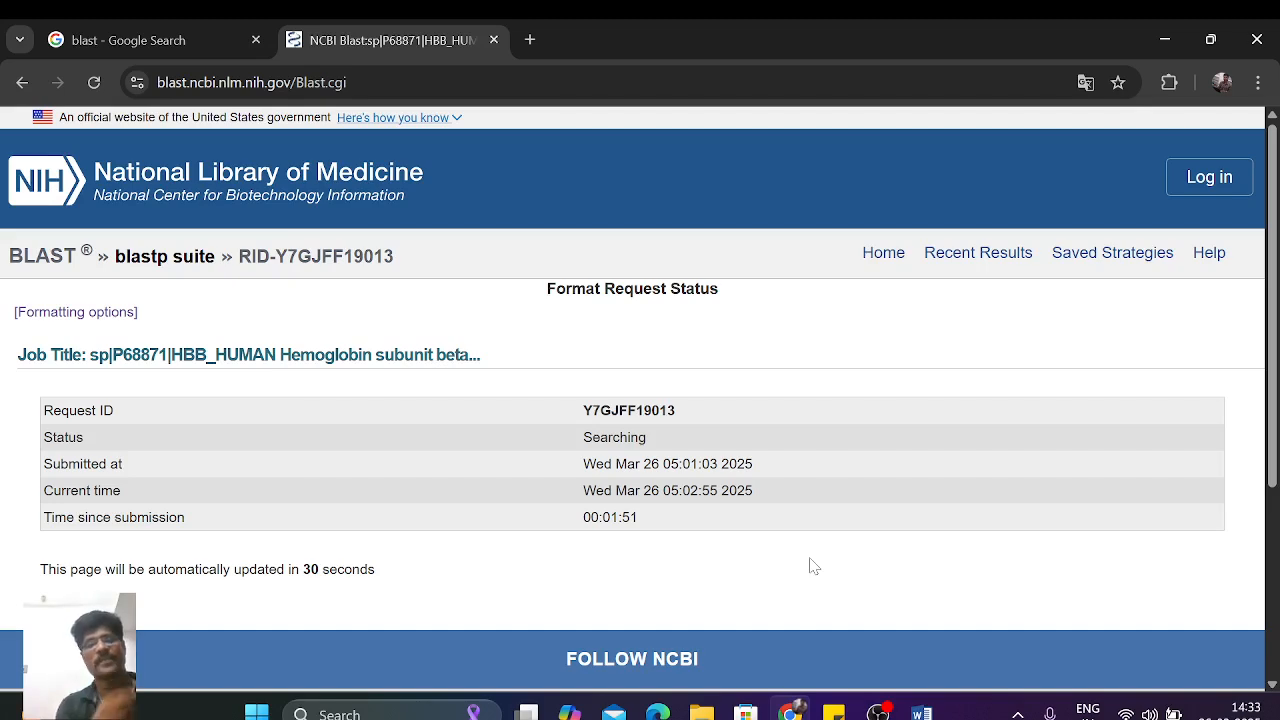
scroll(646, 600, down, 3)
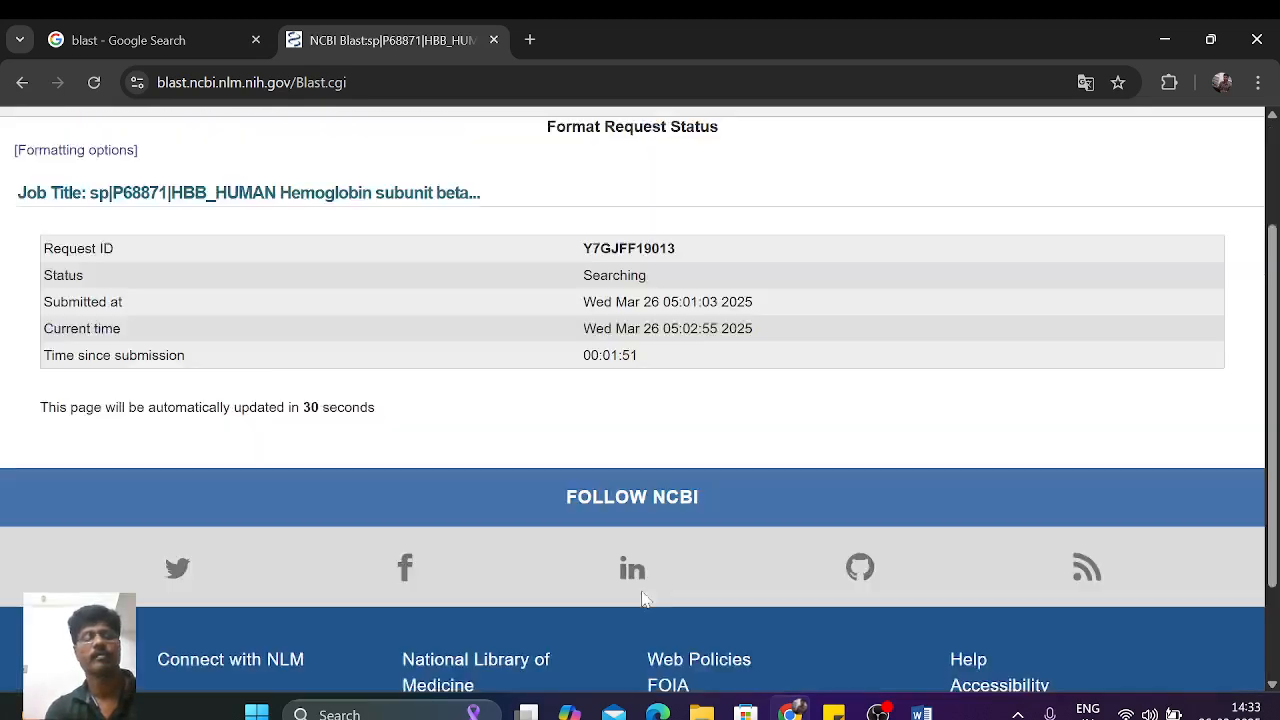
scroll(644, 598, up, 3)
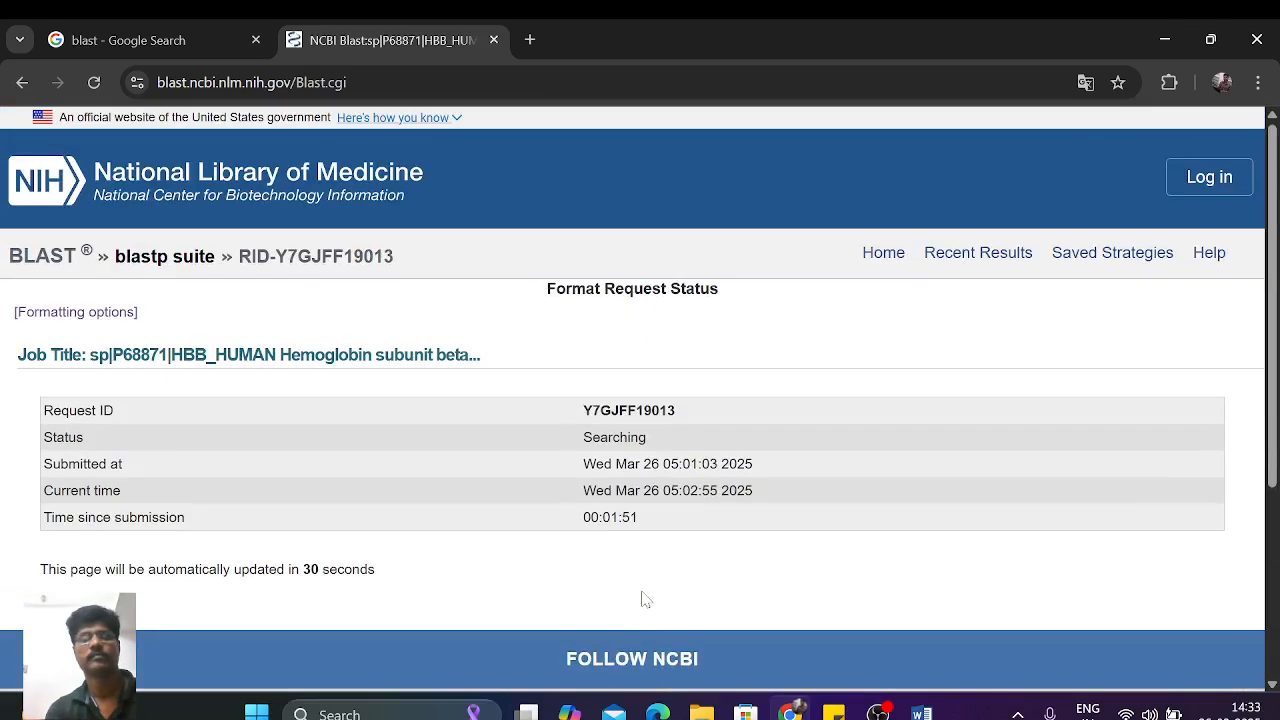
click(95, 85)
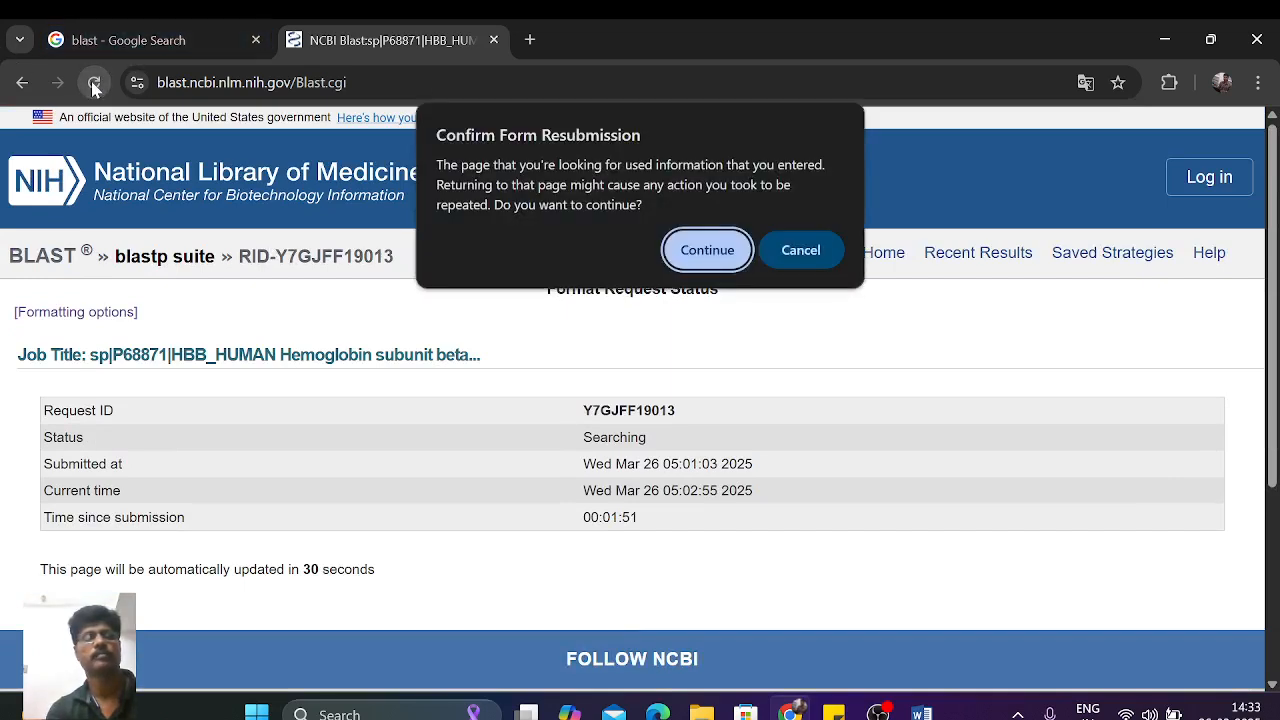
click(727, 258)
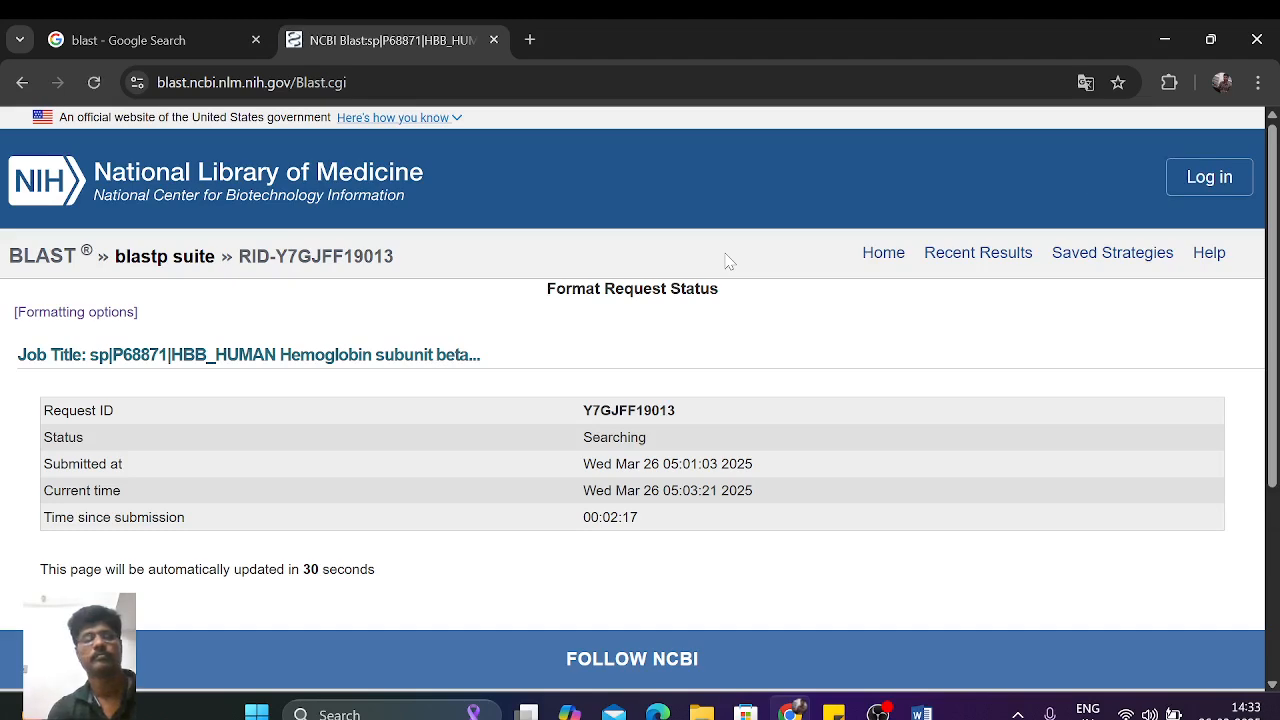
scroll(729, 261, down, 3)
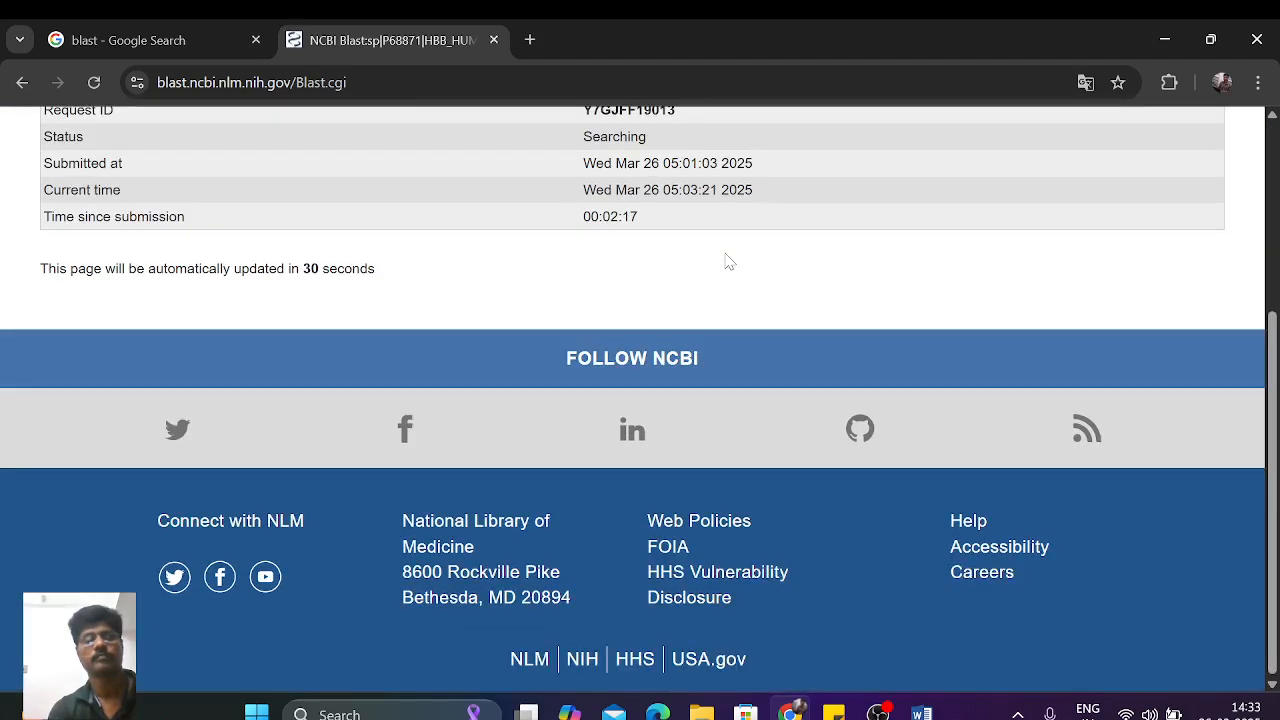
scroll(729, 261, up, 3)
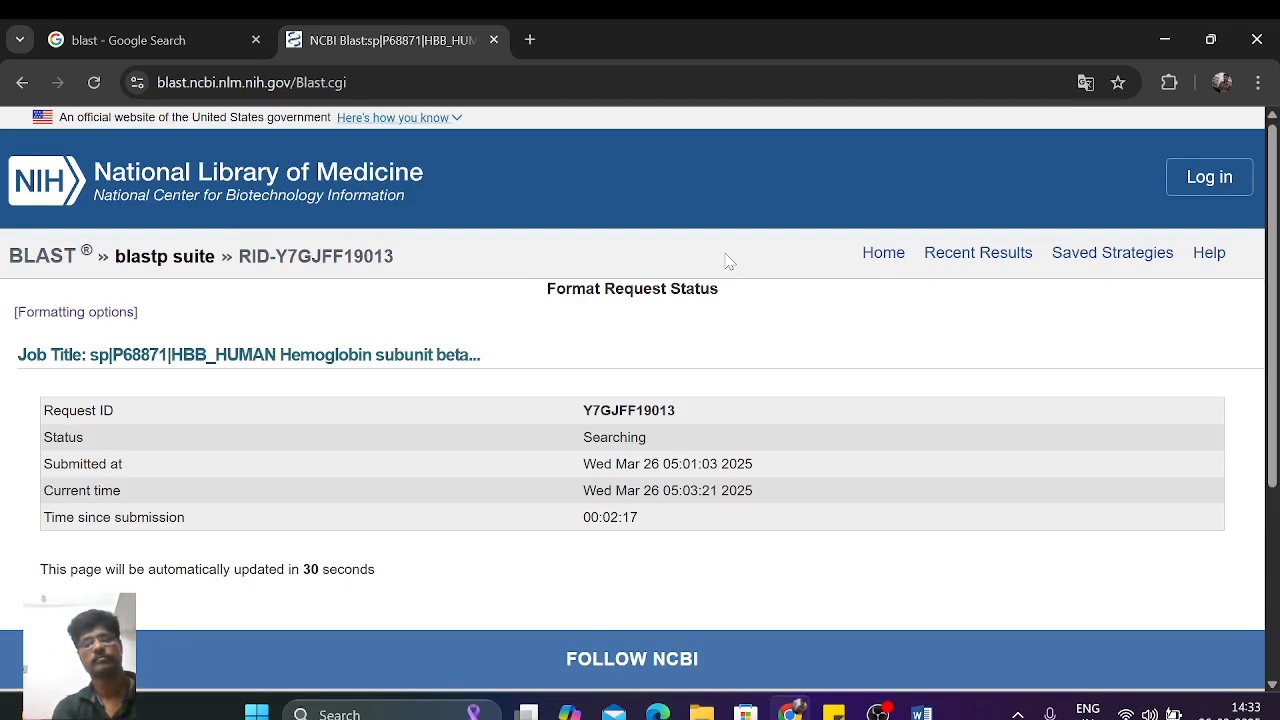
scroll(729, 261, down, 3)
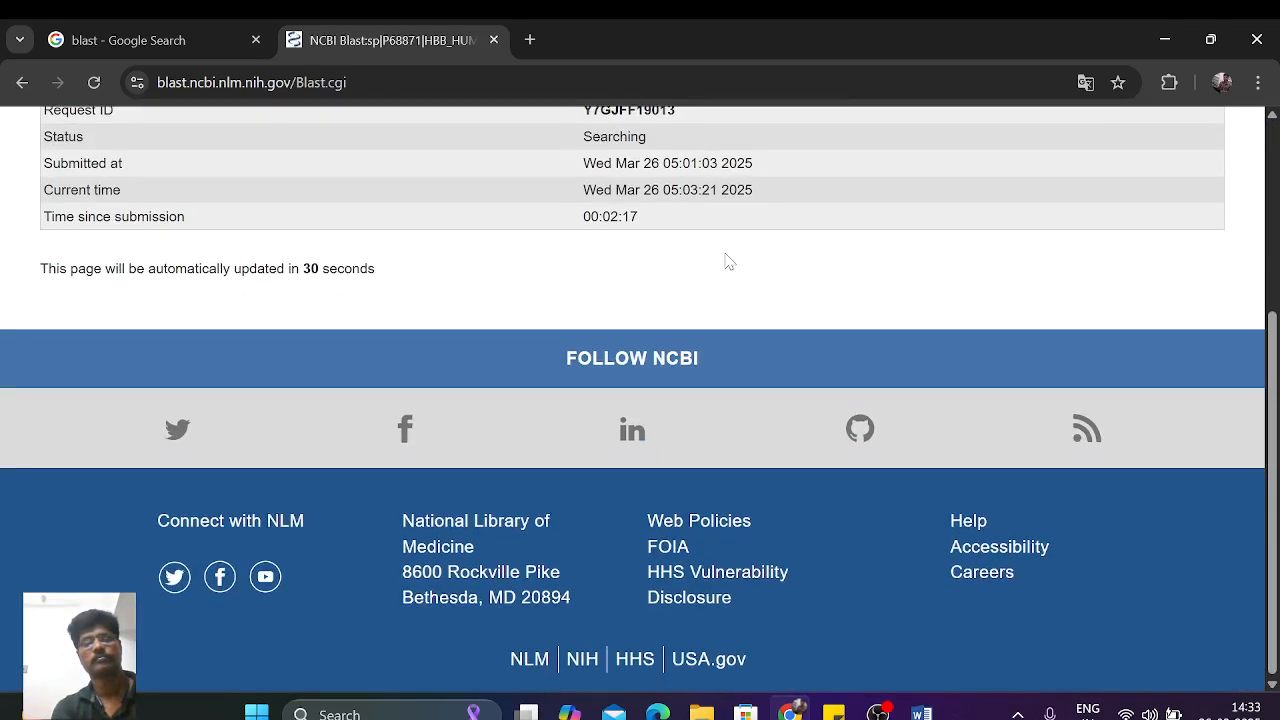
scroll(729, 261, up, 3)
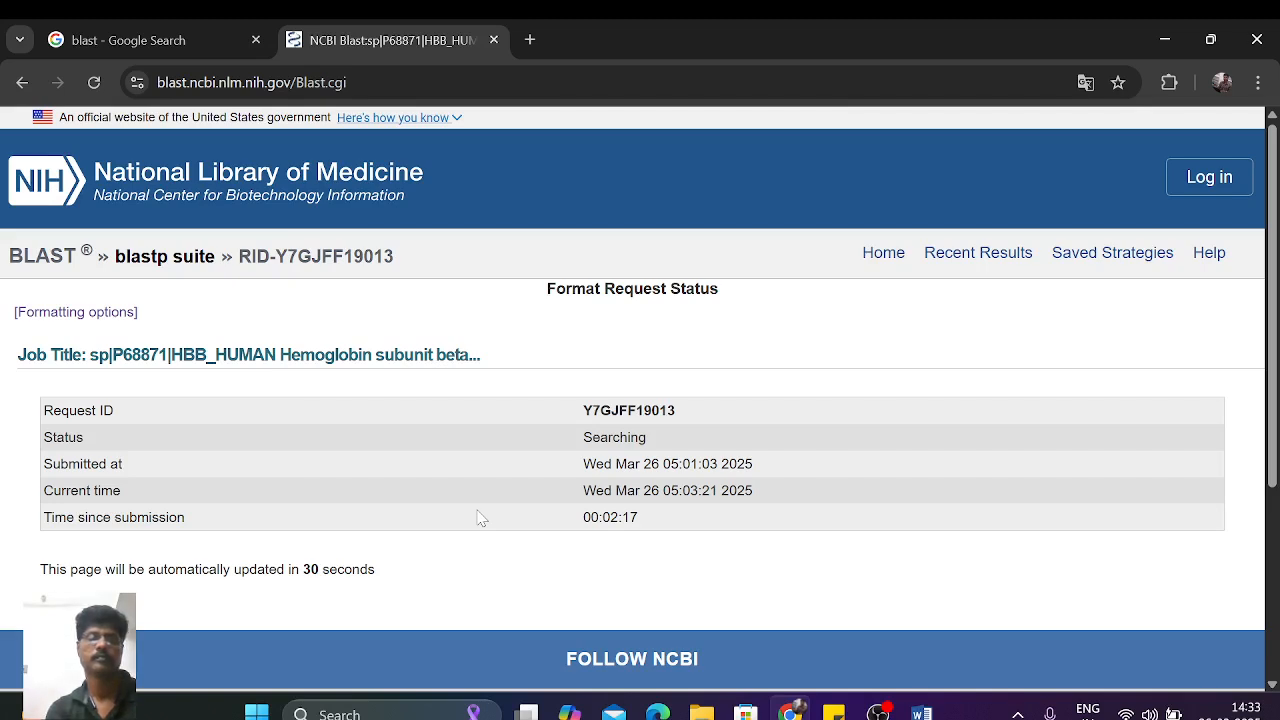
scroll(480, 517, down, 3)
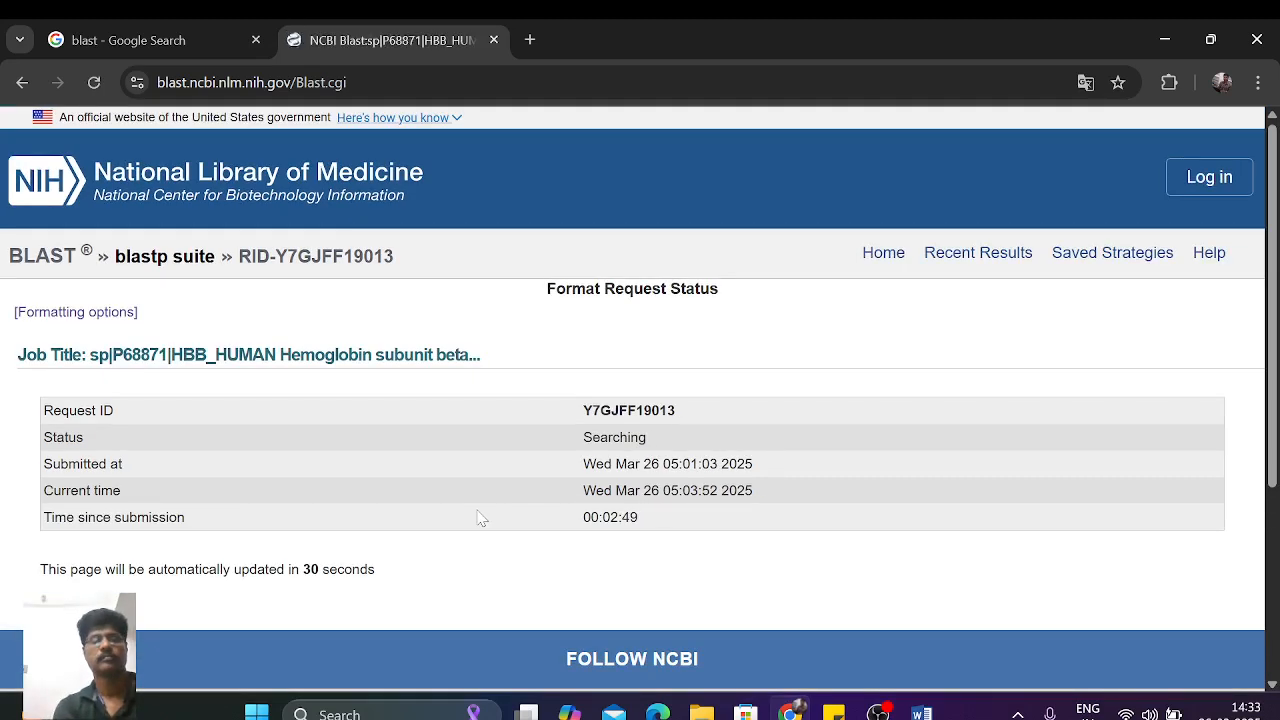
scroll(480, 517, down, 3)
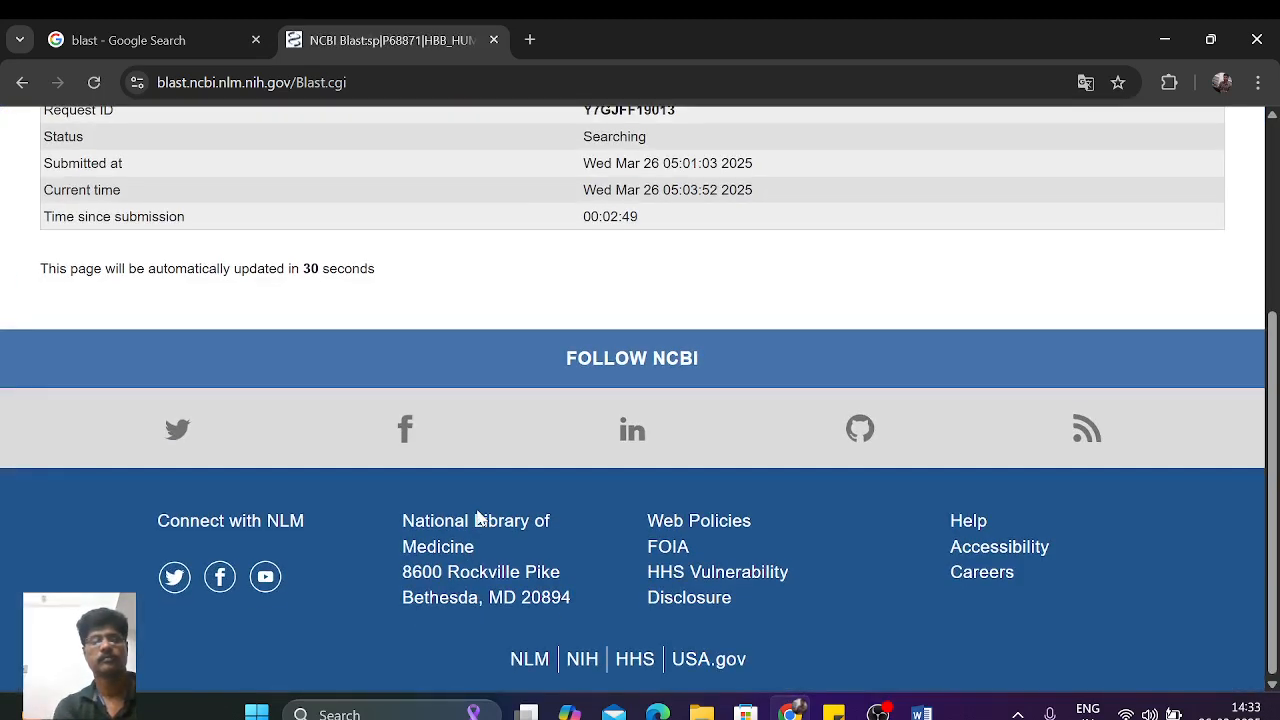
scroll(480, 517, up, 3)
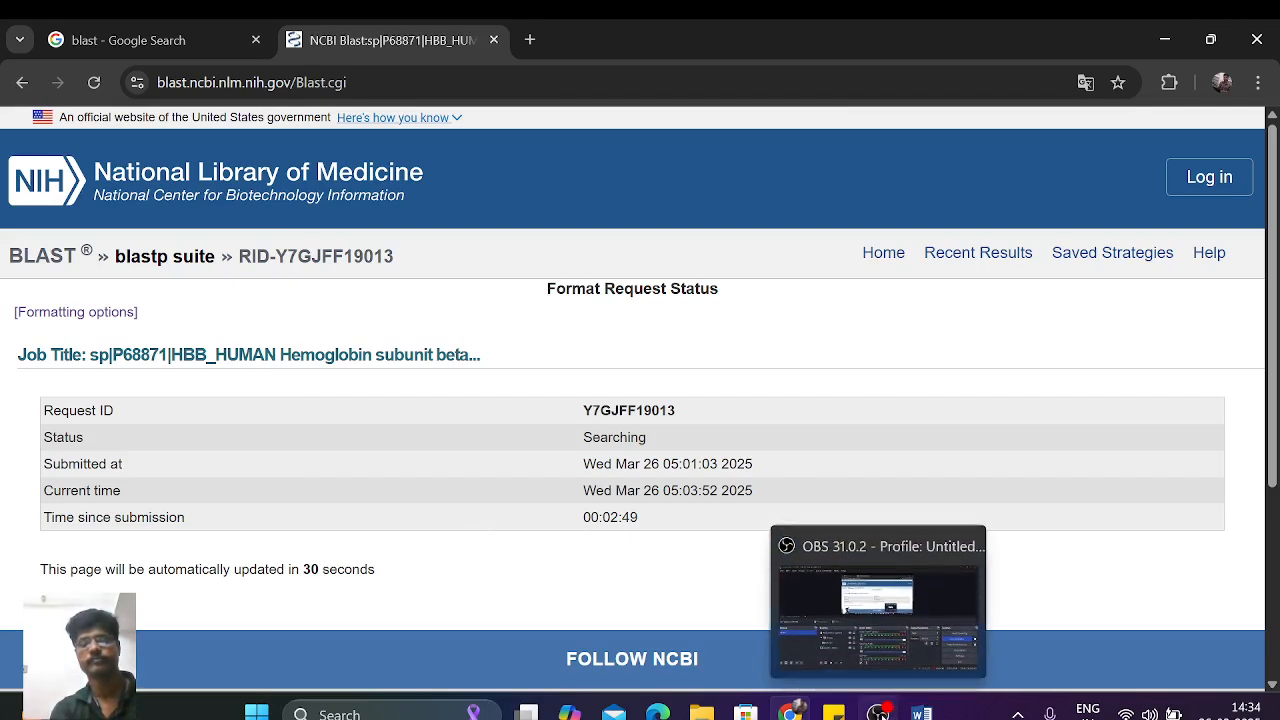
click(879, 713)
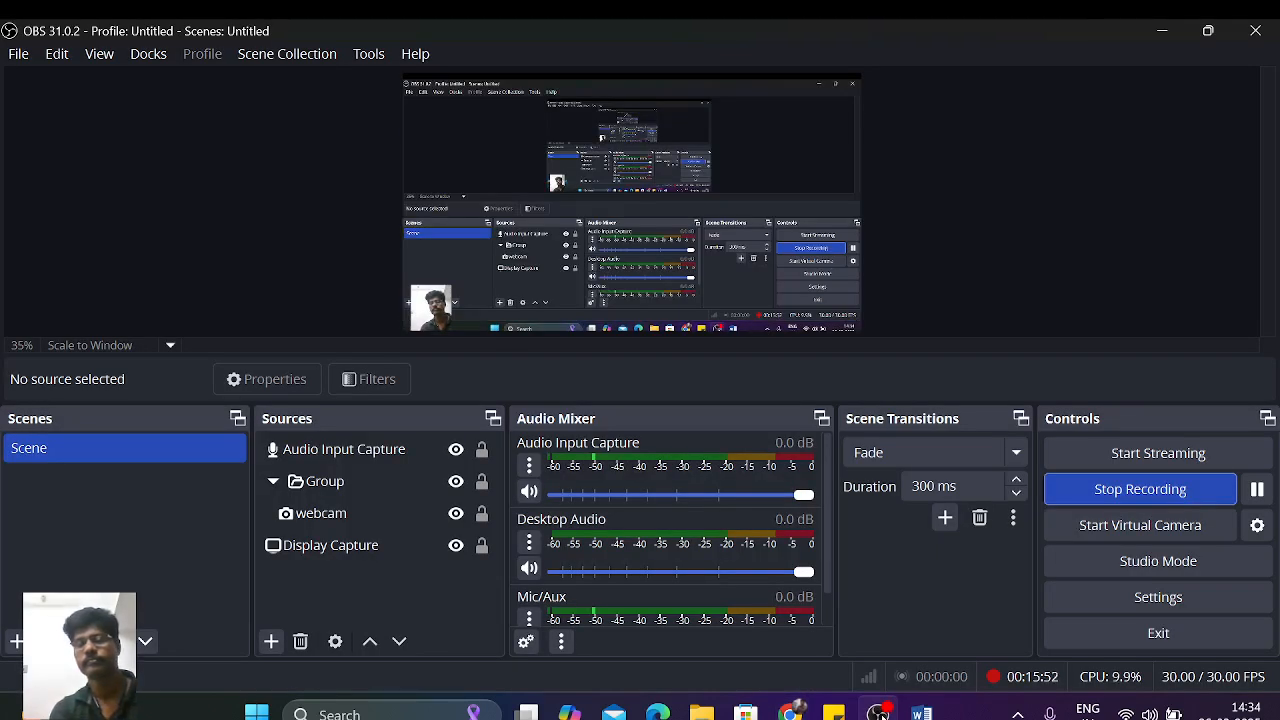
click(879, 713)
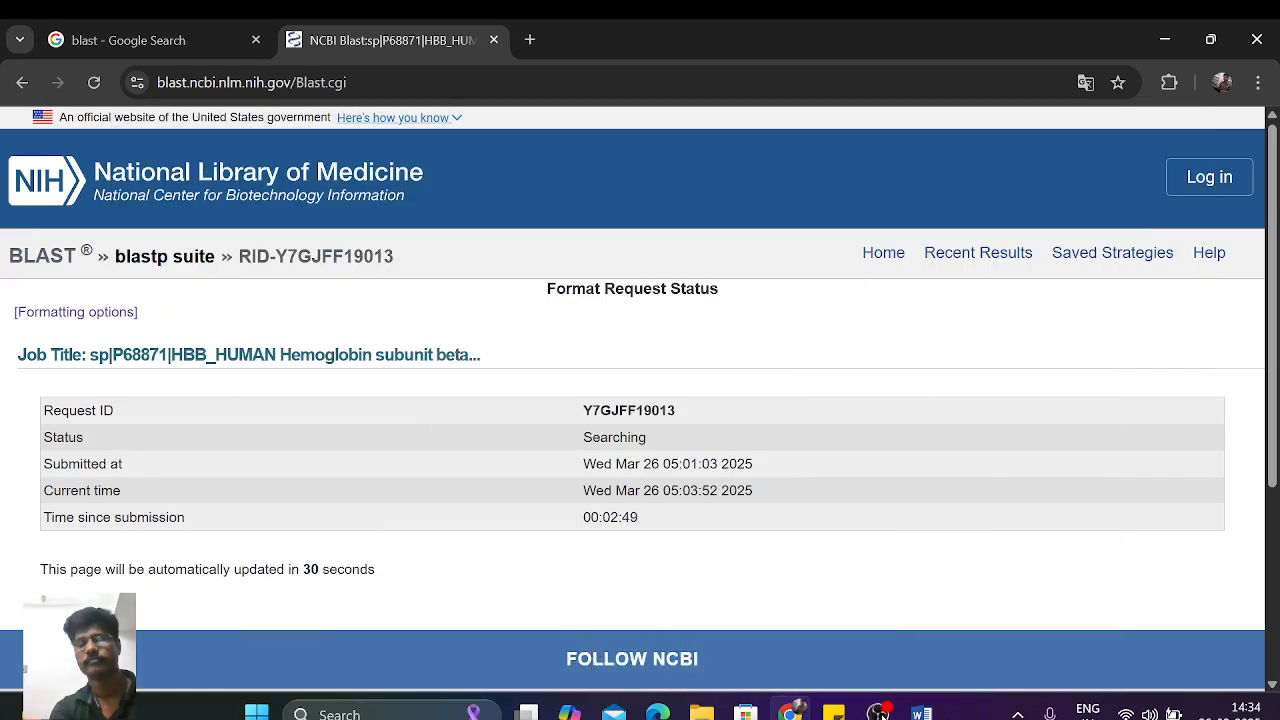
scroll(811, 566, down, 4)
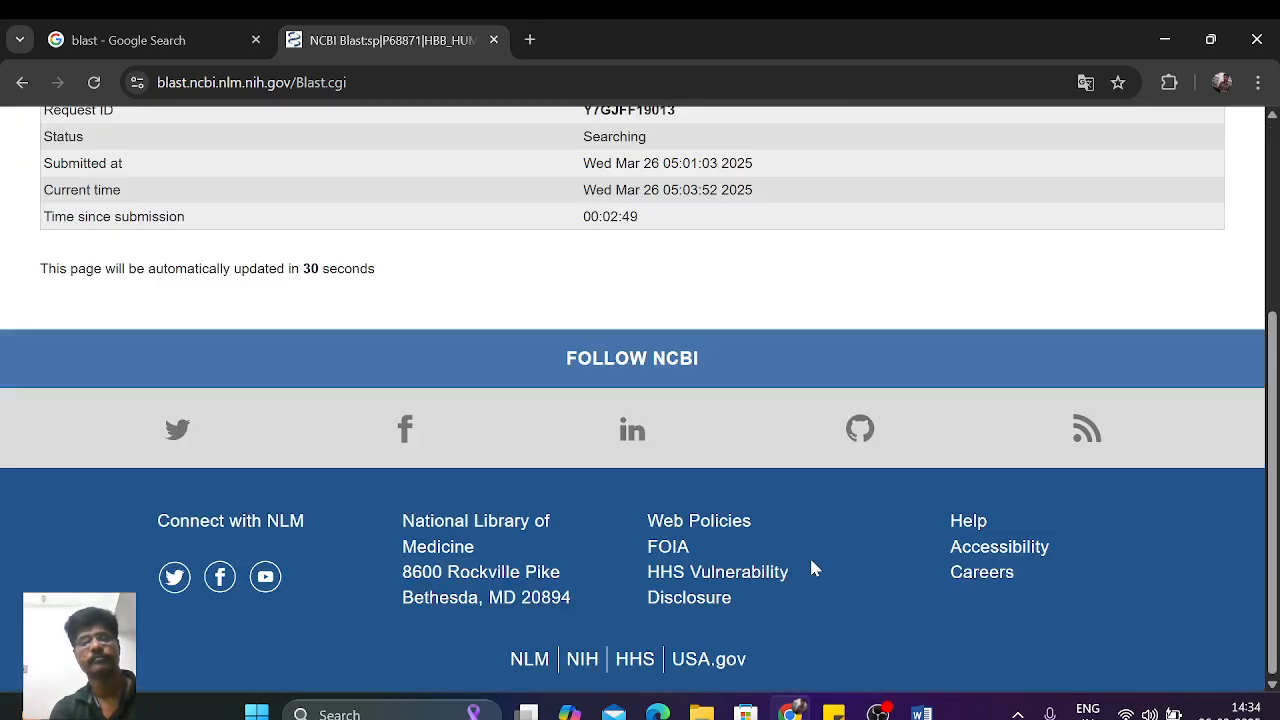
scroll(811, 566, up, 4)
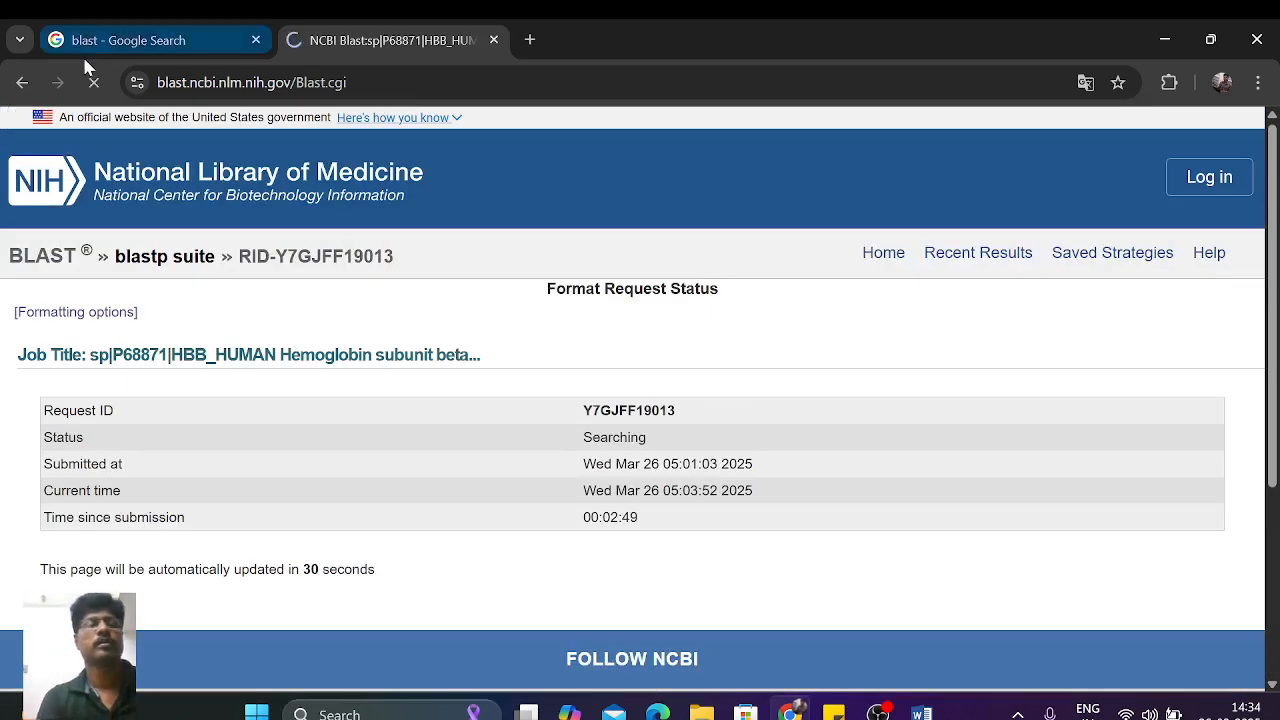
Step: Refresh the job status page to load the BLAST results, and look through the table of sequences producing significant alignments
click(94, 82)
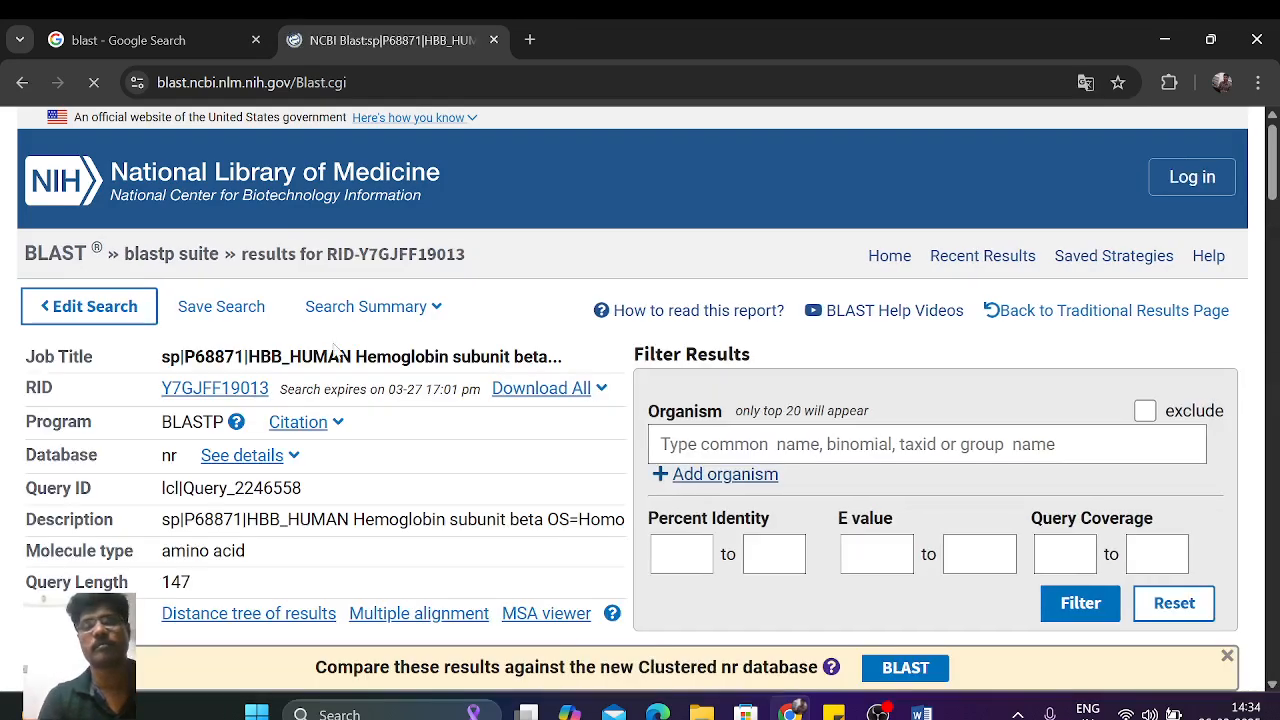
scroll(548, 453, down, 4)
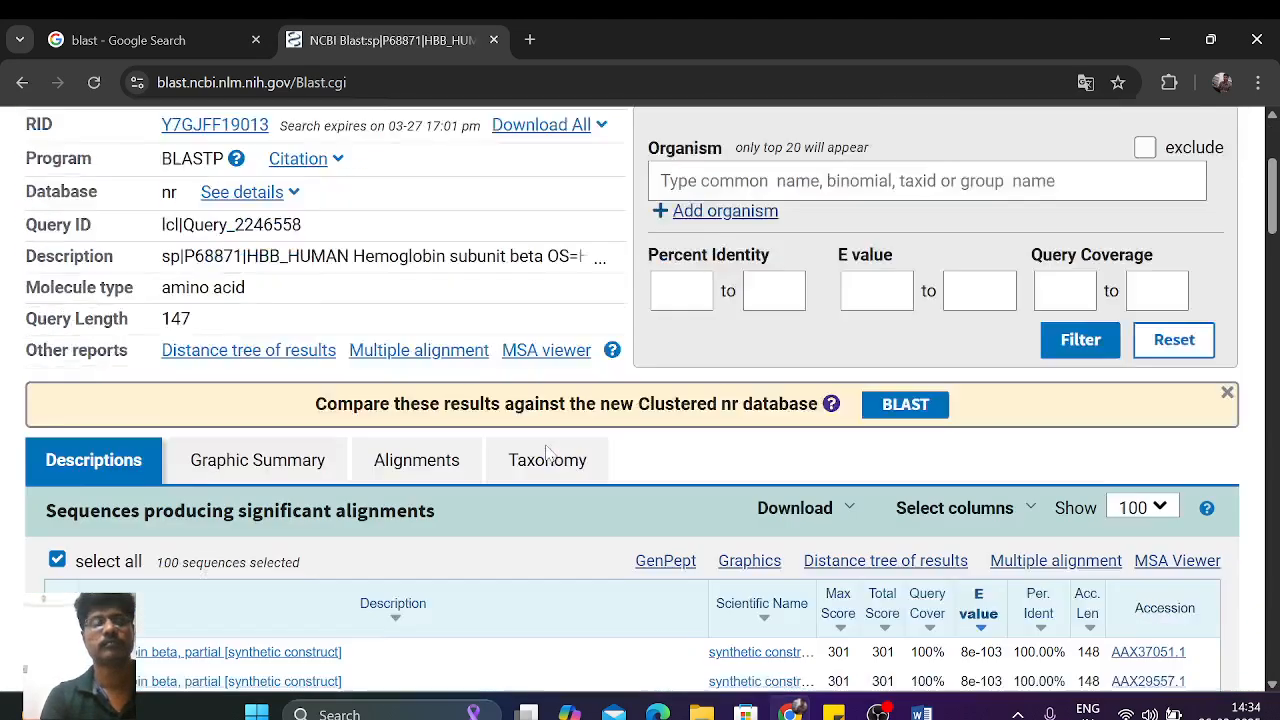
scroll(548, 453, down, 2)
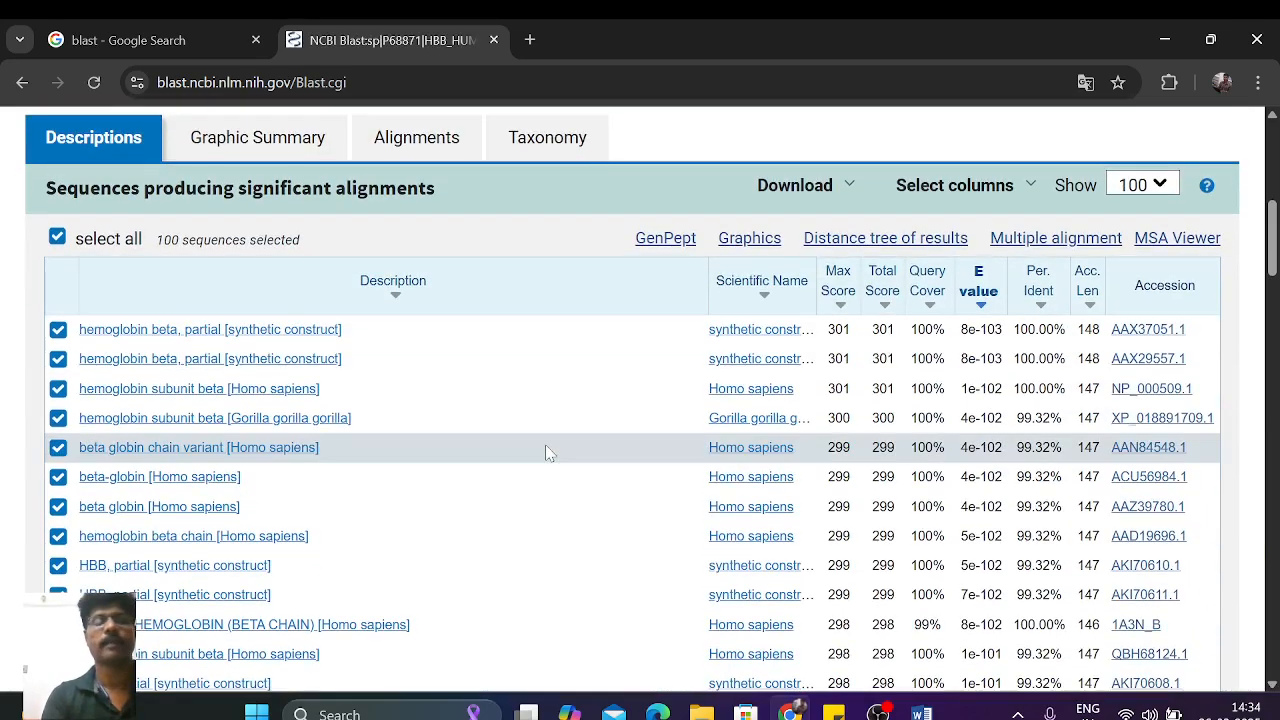
scroll(548, 453, down, 1)
scroll(546, 449, up, 2)
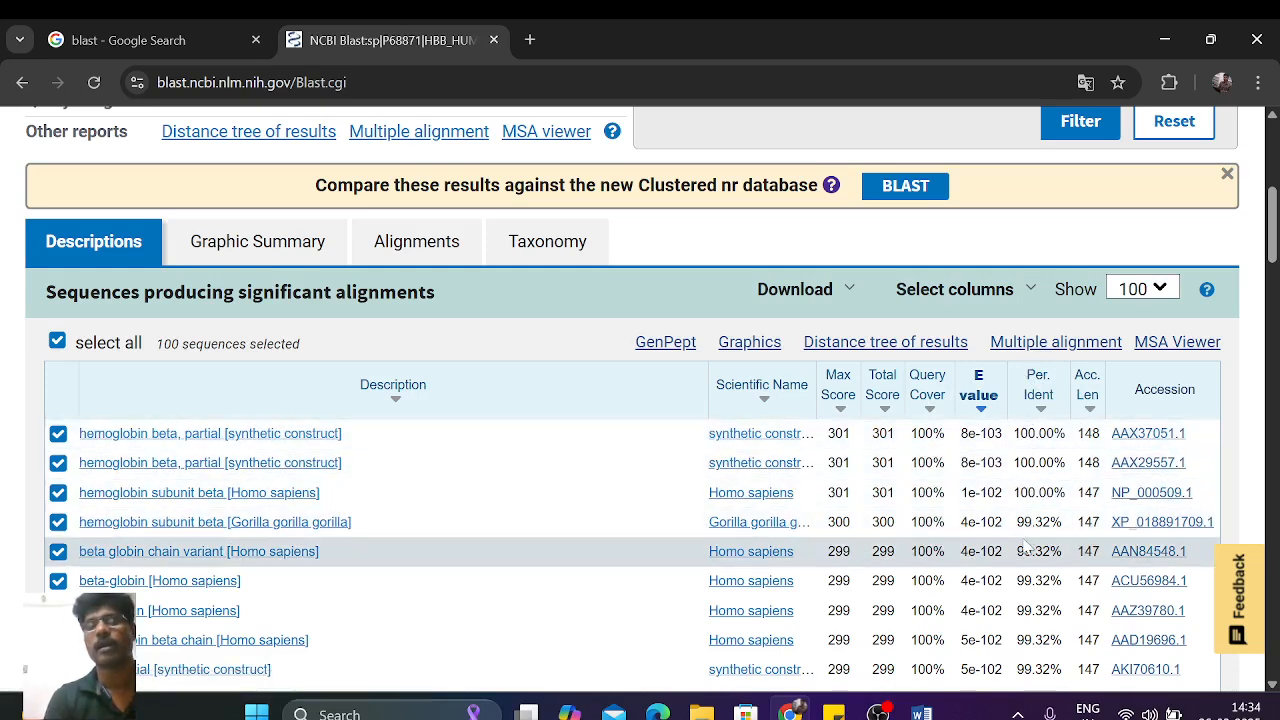
scroll(1030, 550, down, 1)
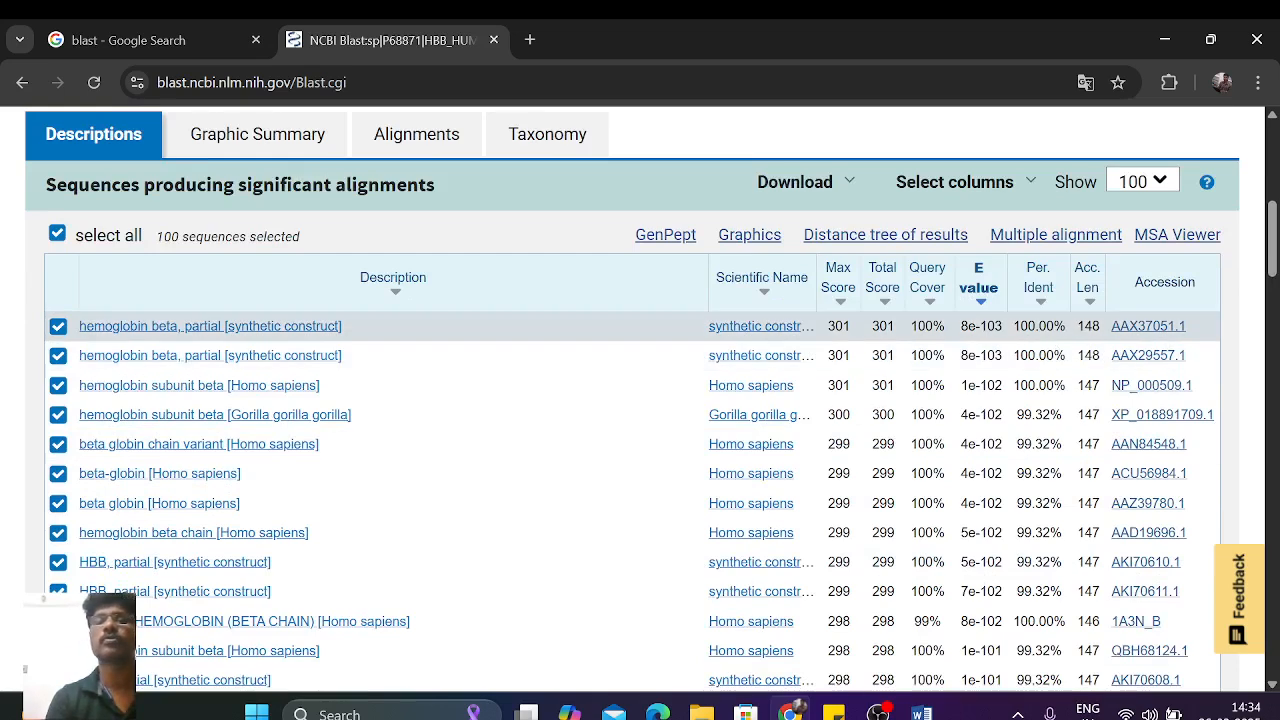
Step: Sort the hits by percent identity and review the reordered descriptions table
click(1037, 286)
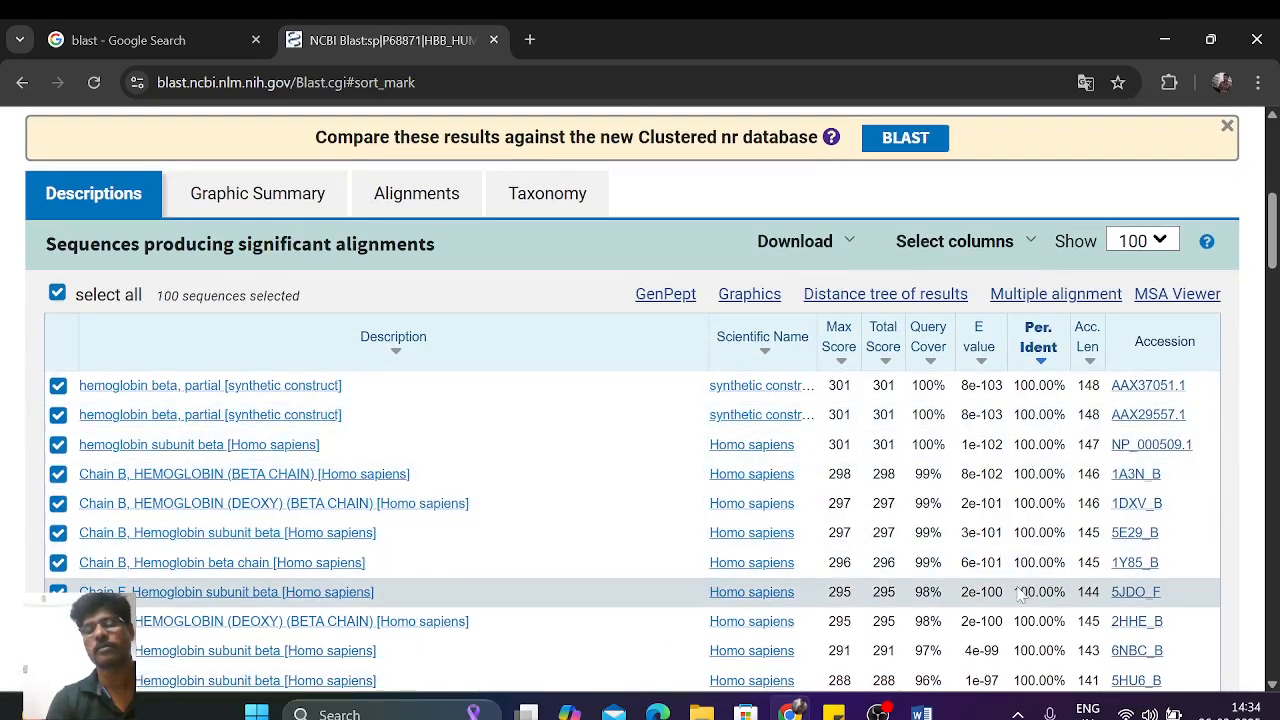
scroll(1020, 645, down, 2)
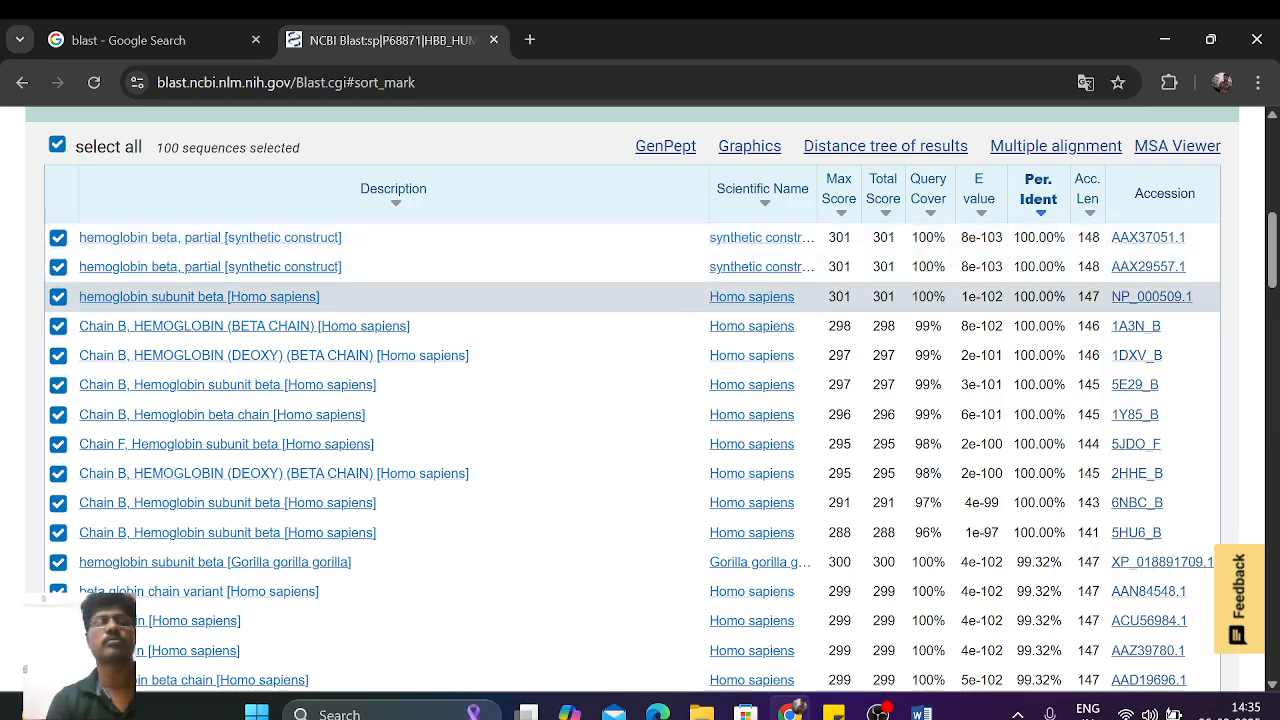
scroll(930, 300, up, 2)
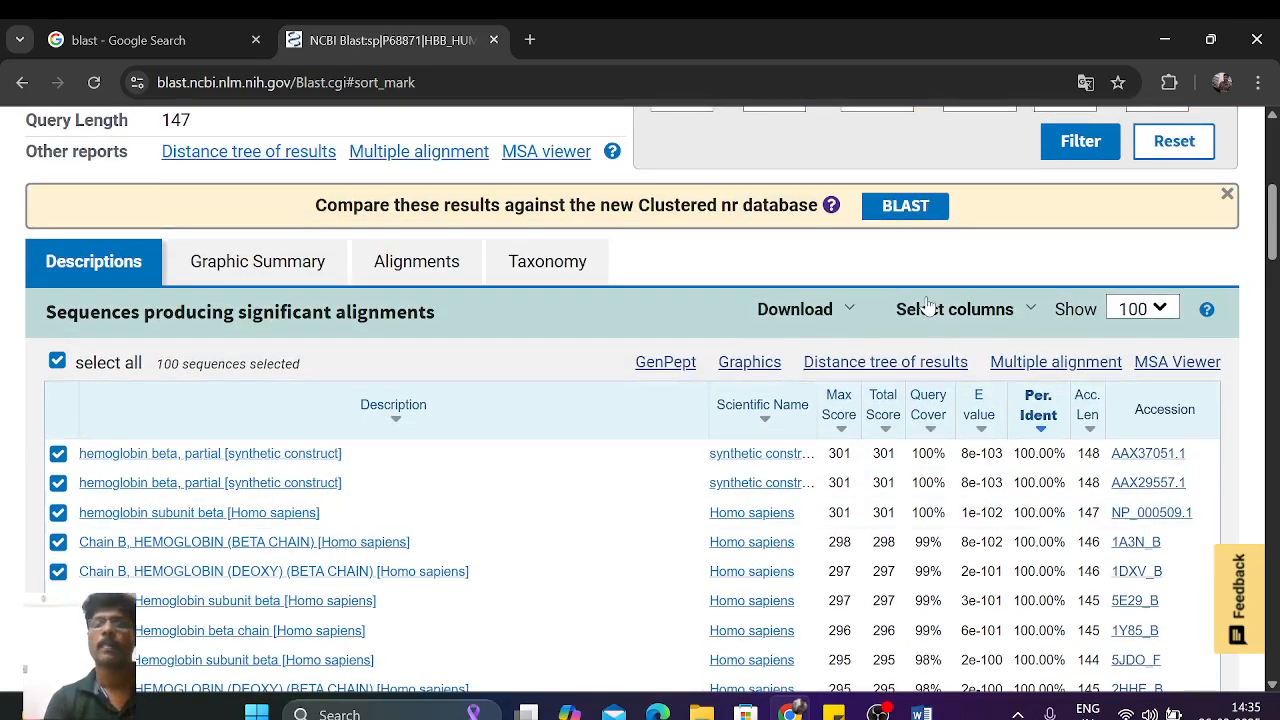
scroll(928, 305, up, 1)
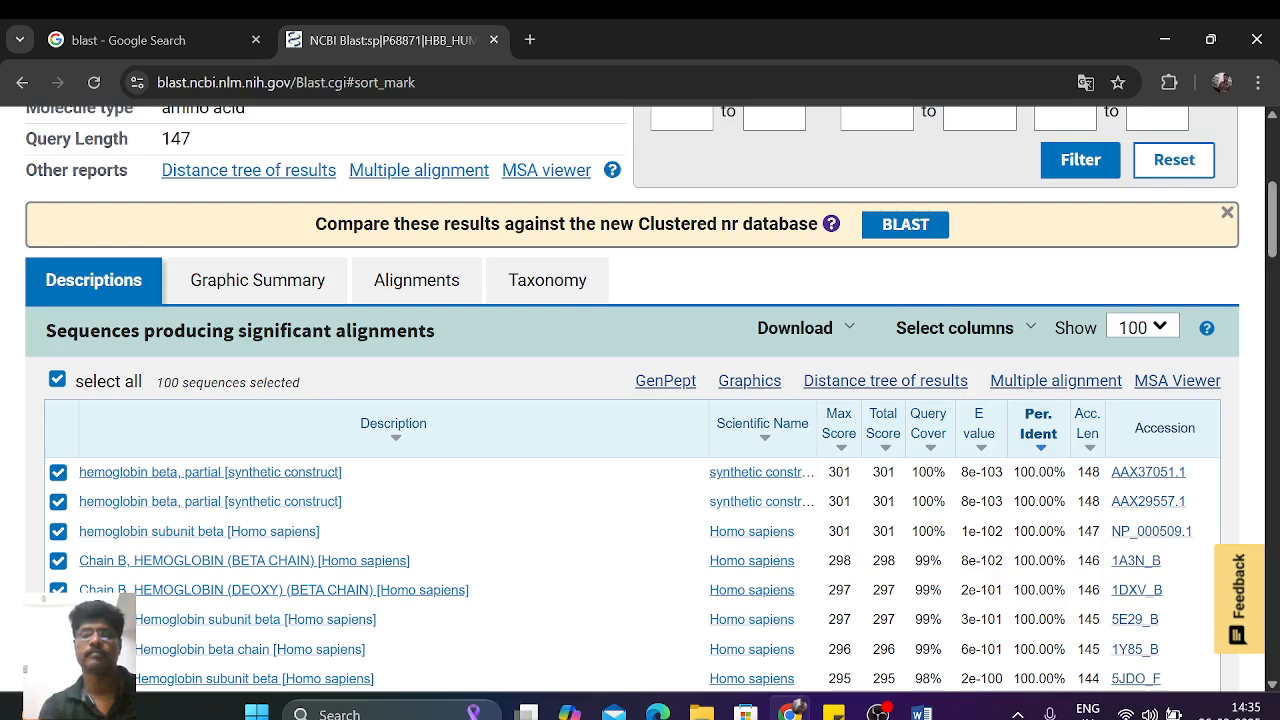
Step: View the graphic summary with the query's conserved domains, and go back to the hit descriptions
click(267, 287)
scroll(836, 463, down, 1)
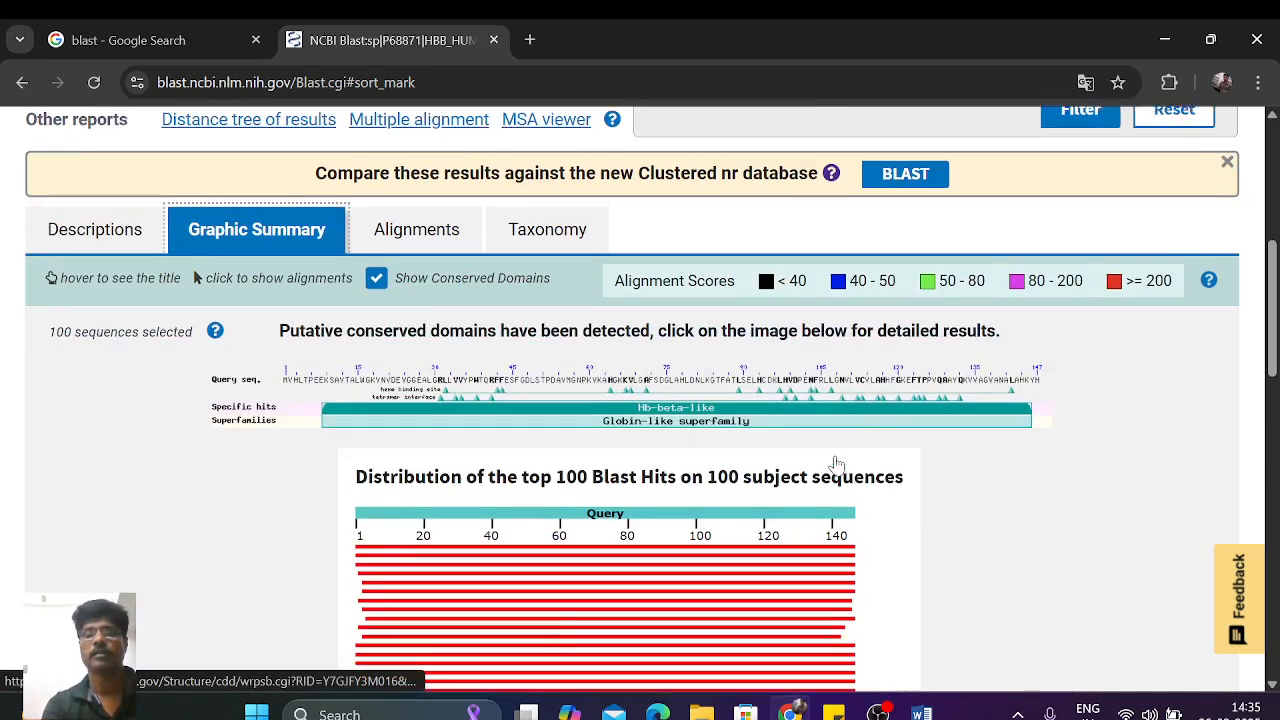
scroll(836, 463, down, 1)
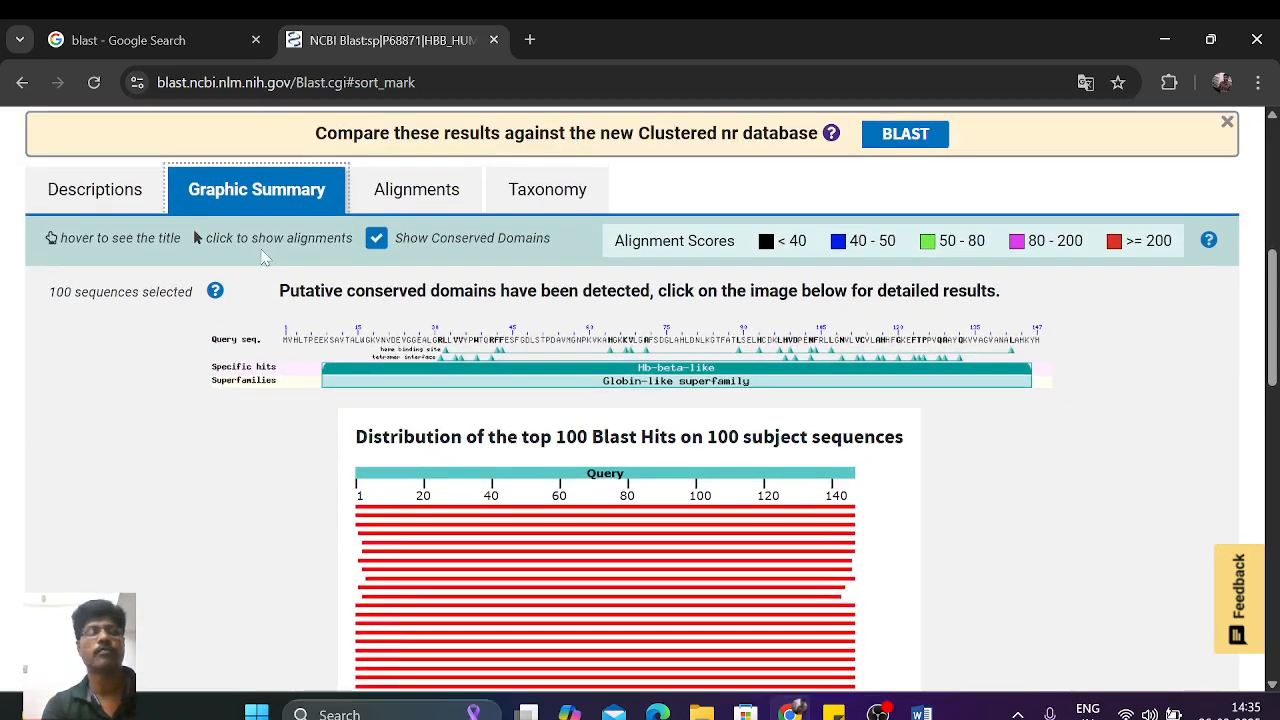
click(120, 209)
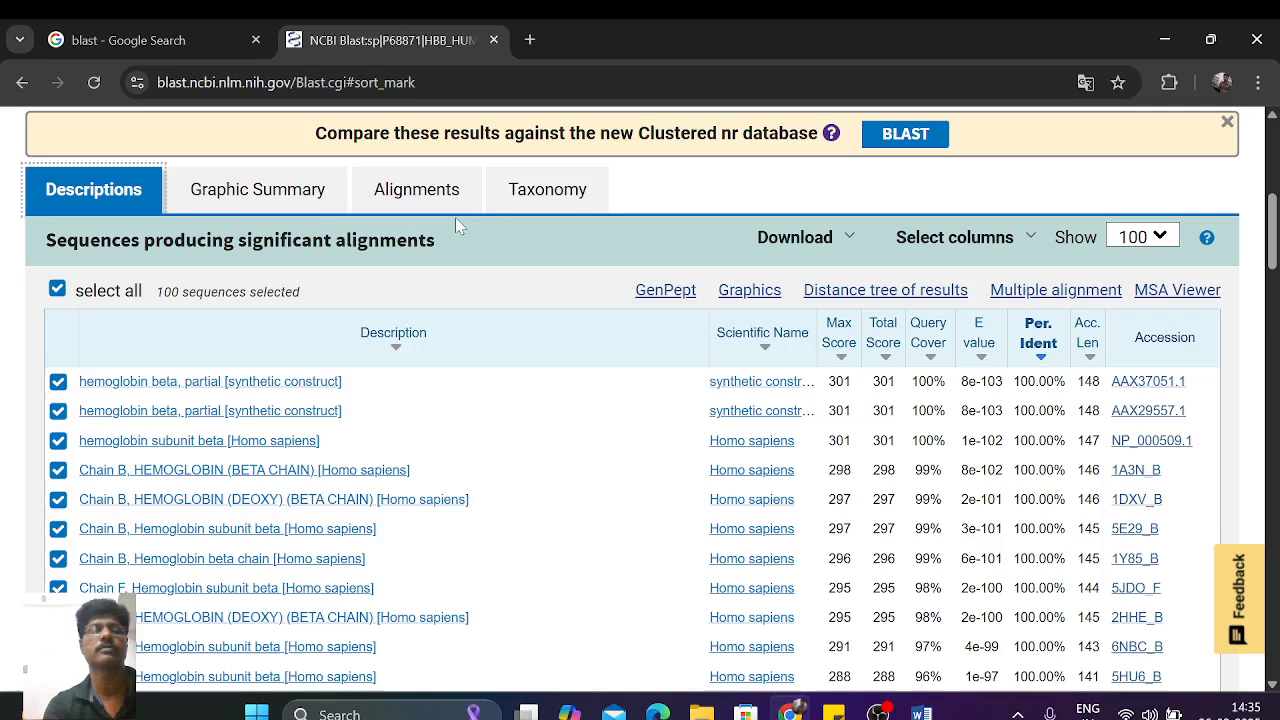
Step: Reopen the graphic summary and examine the alignment score colours and the distribution of the top 100 BLAST hits
click(282, 198)
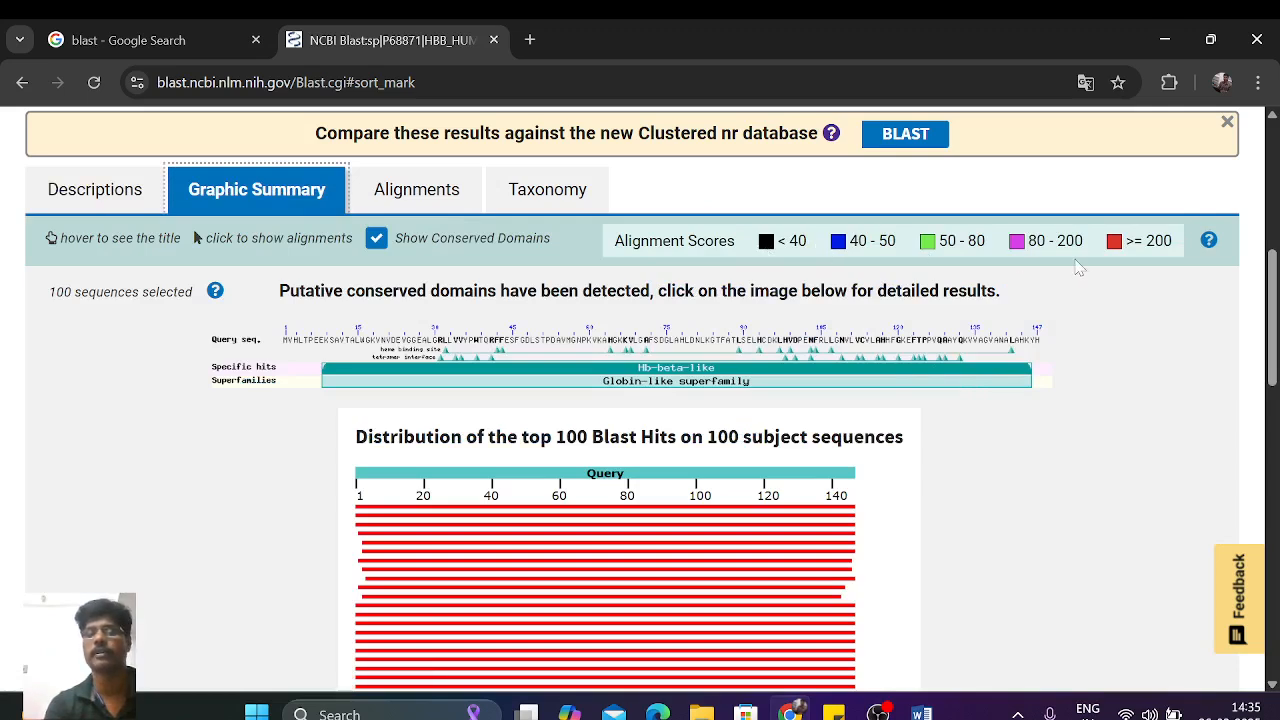
scroll(940, 450, down, 3)
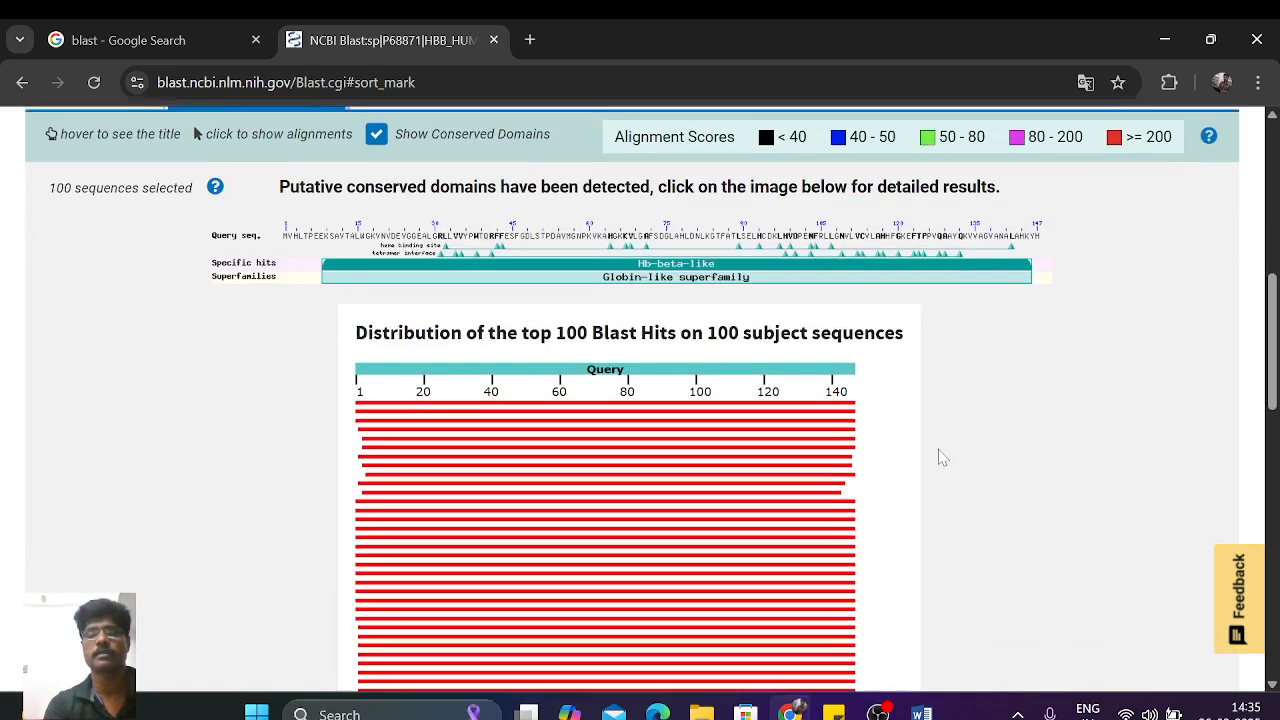
scroll(940, 457, down, 6)
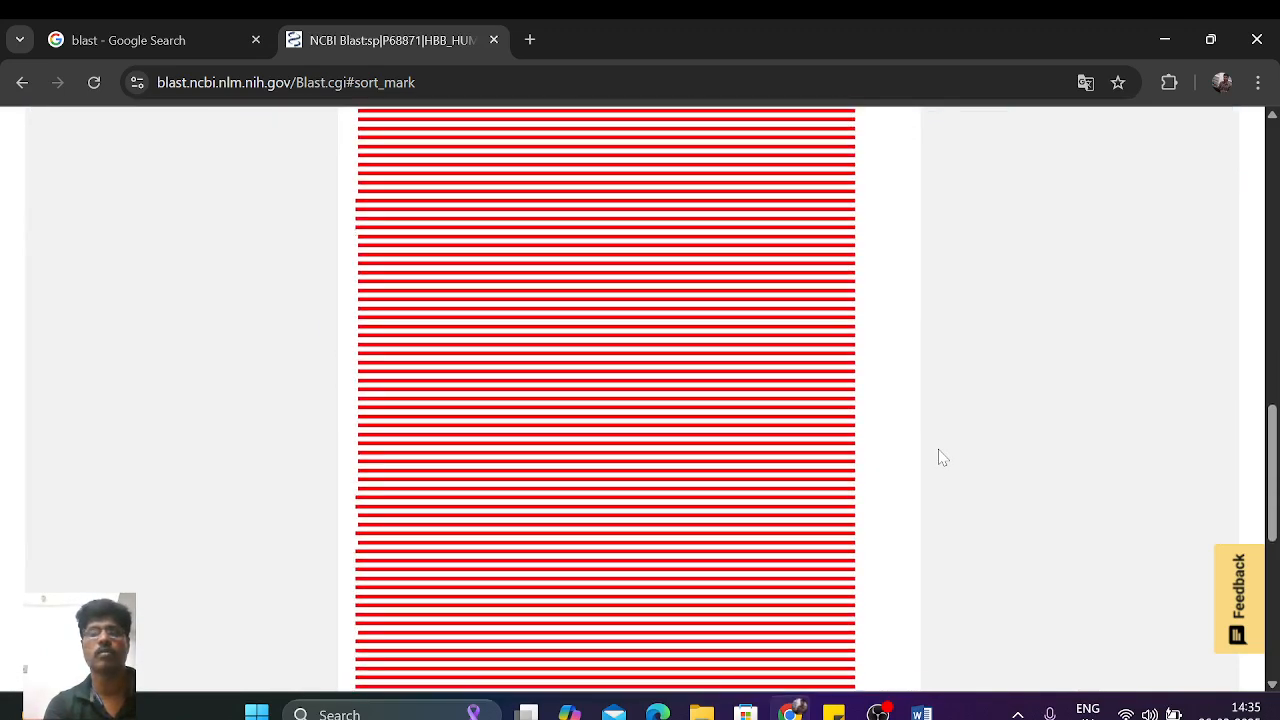
scroll(940, 457, up, 4)
scroll(940, 455, up, 5)
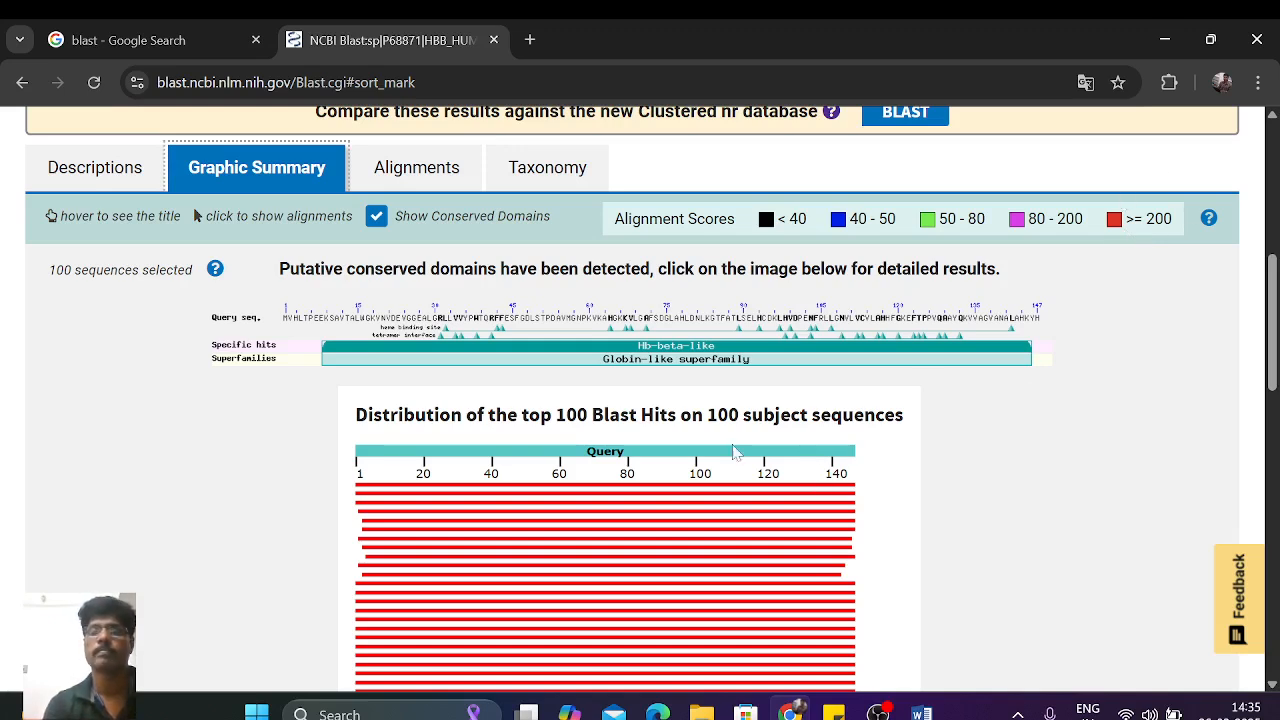
scroll(577, 408, up, 3)
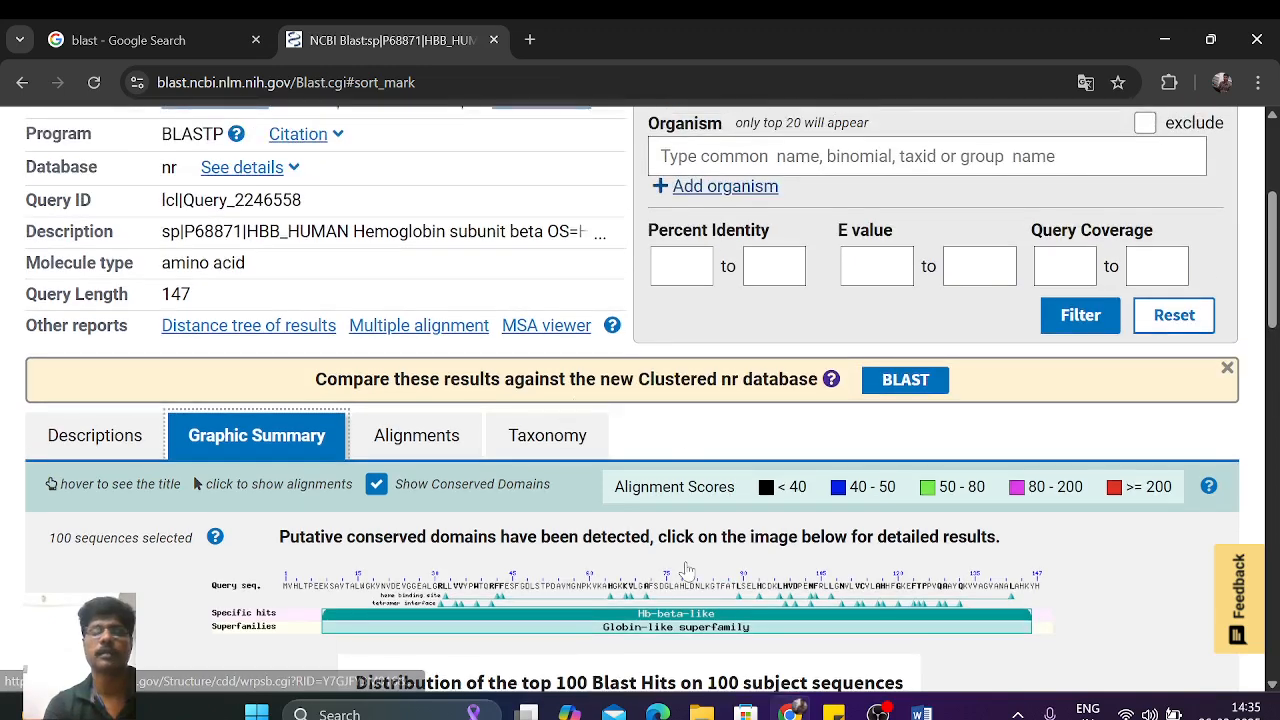
Step: Look over the distribution of the BLAST hits, and open the pairwise alignments to skim the first entries
scroll(614, 505, down, 2)
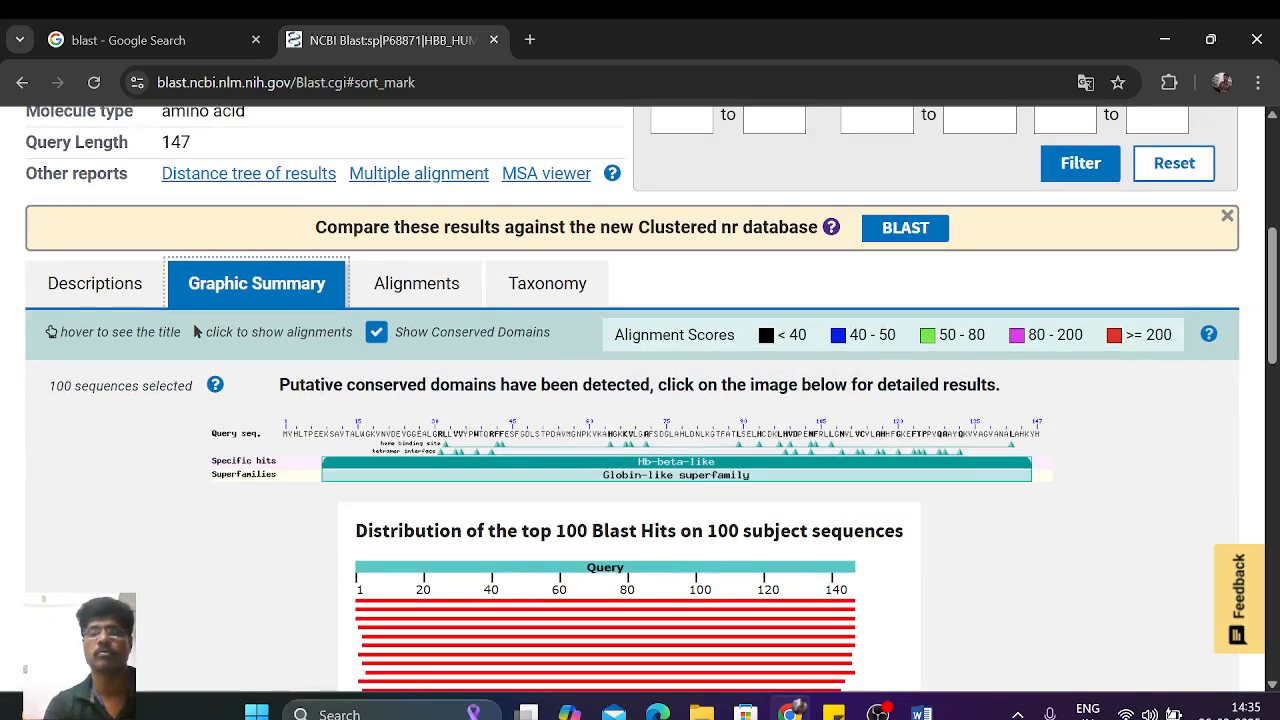
scroll(735, 614, down, 2)
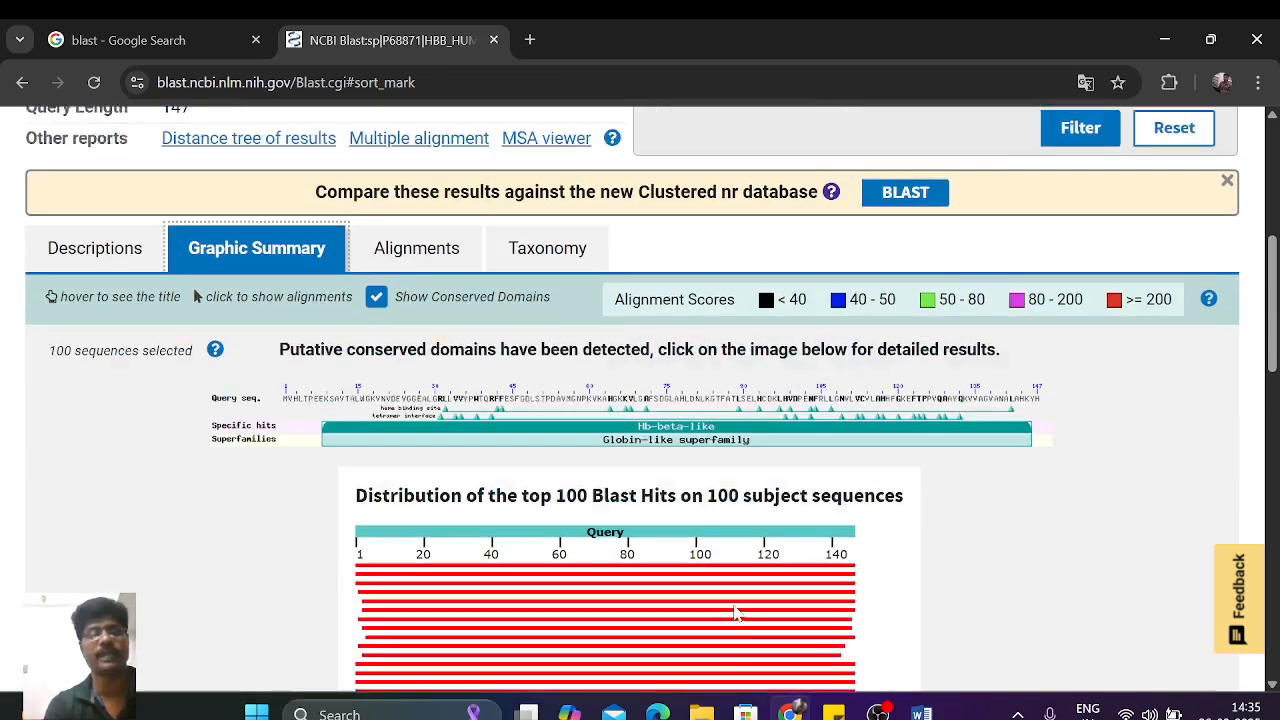
scroll(735, 614, up, 1)
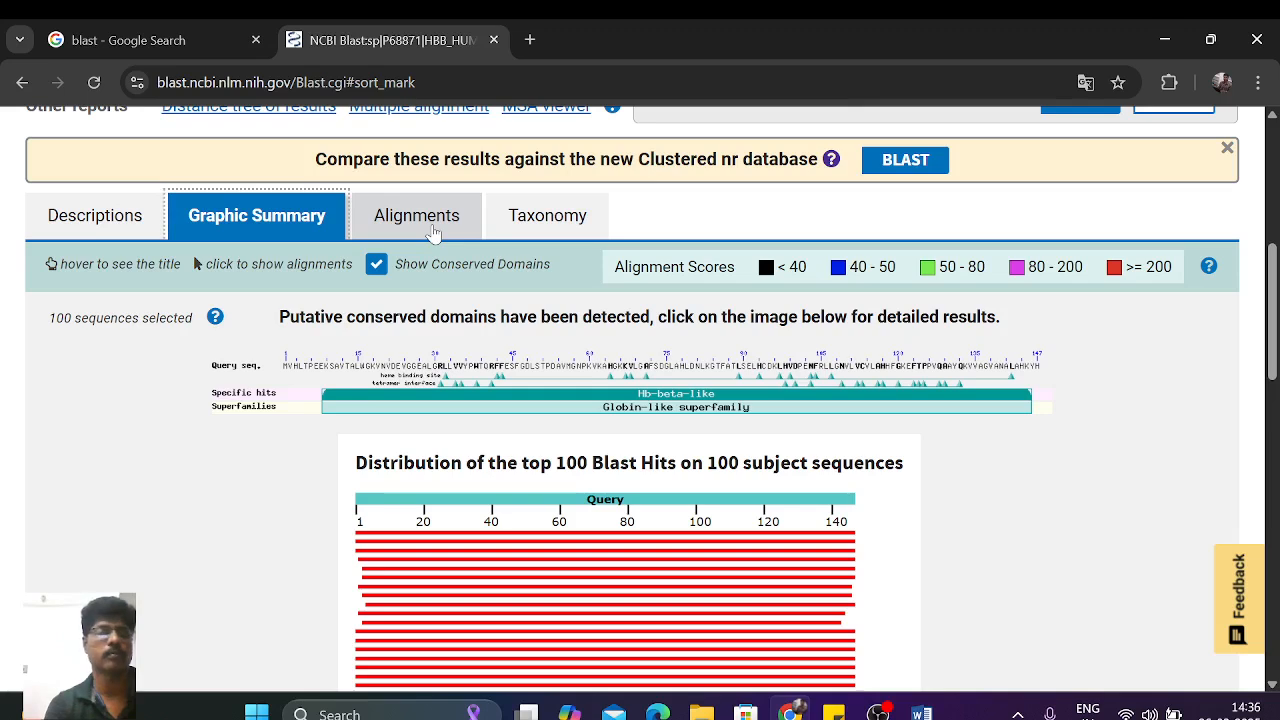
click(432, 232)
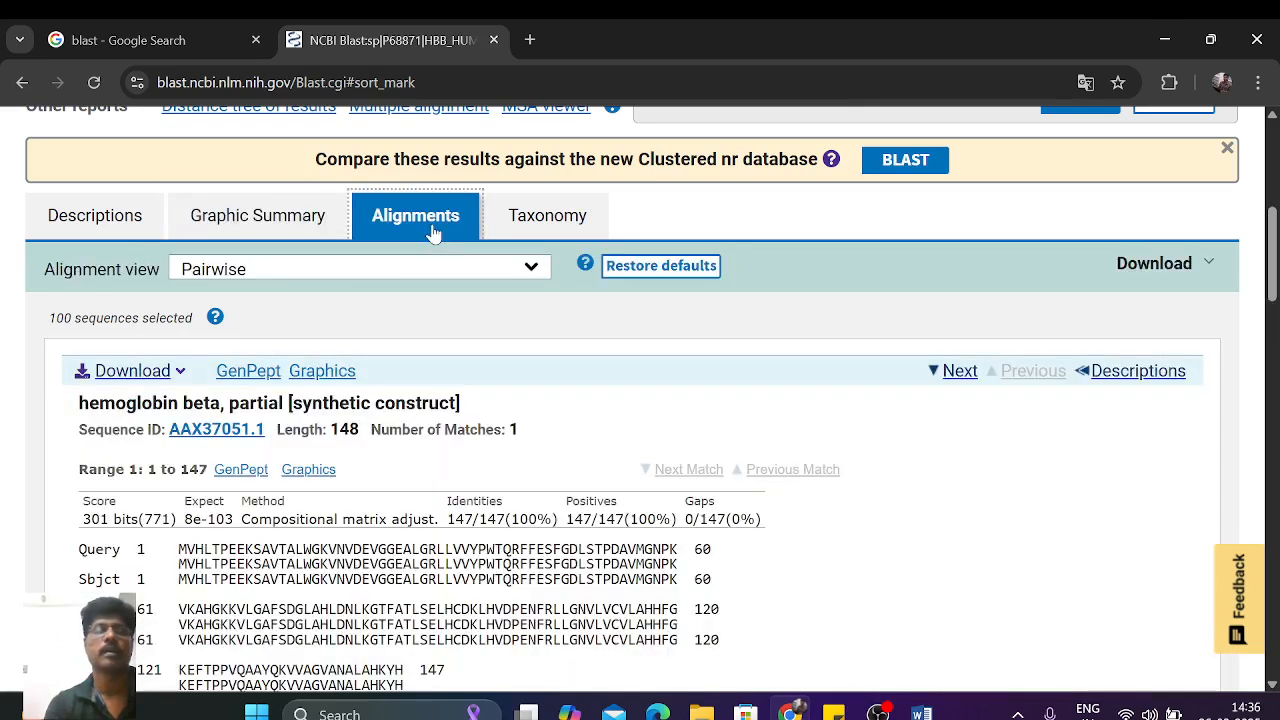
scroll(763, 505, down, 3)
scroll(763, 505, down, 1)
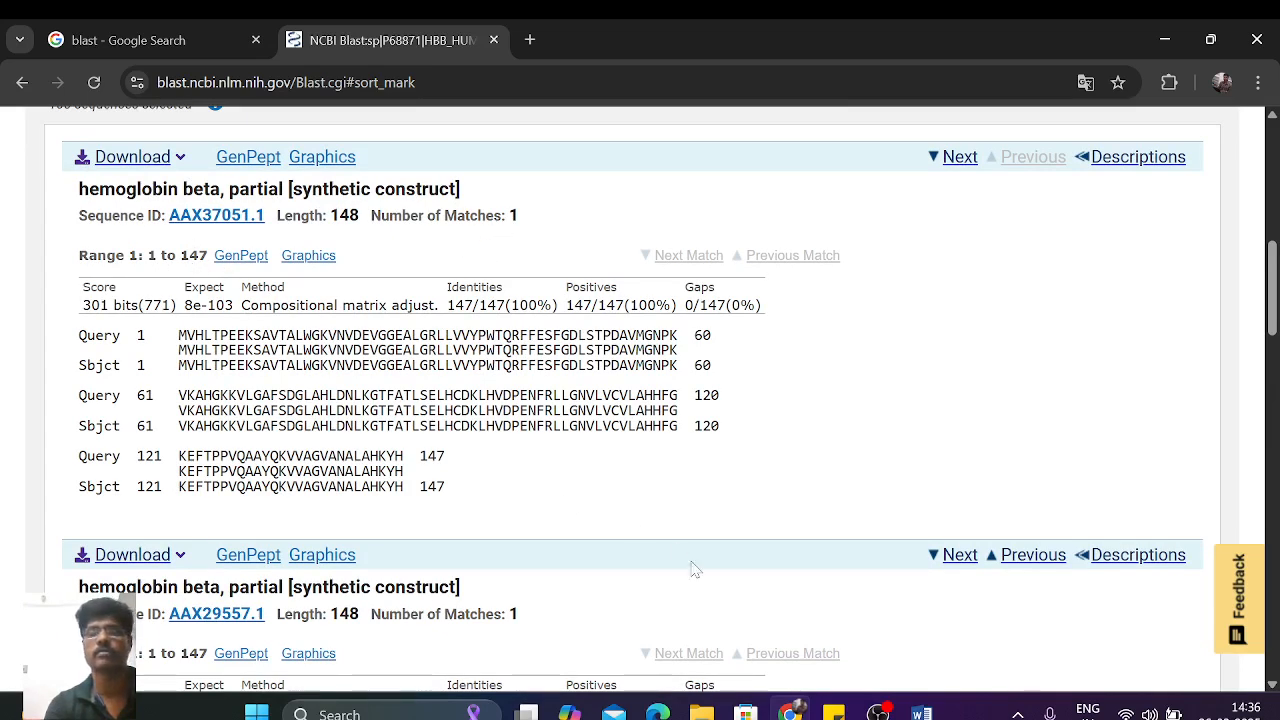
scroll(640, 630, down, 6)
scroll(637, 628, down, 3)
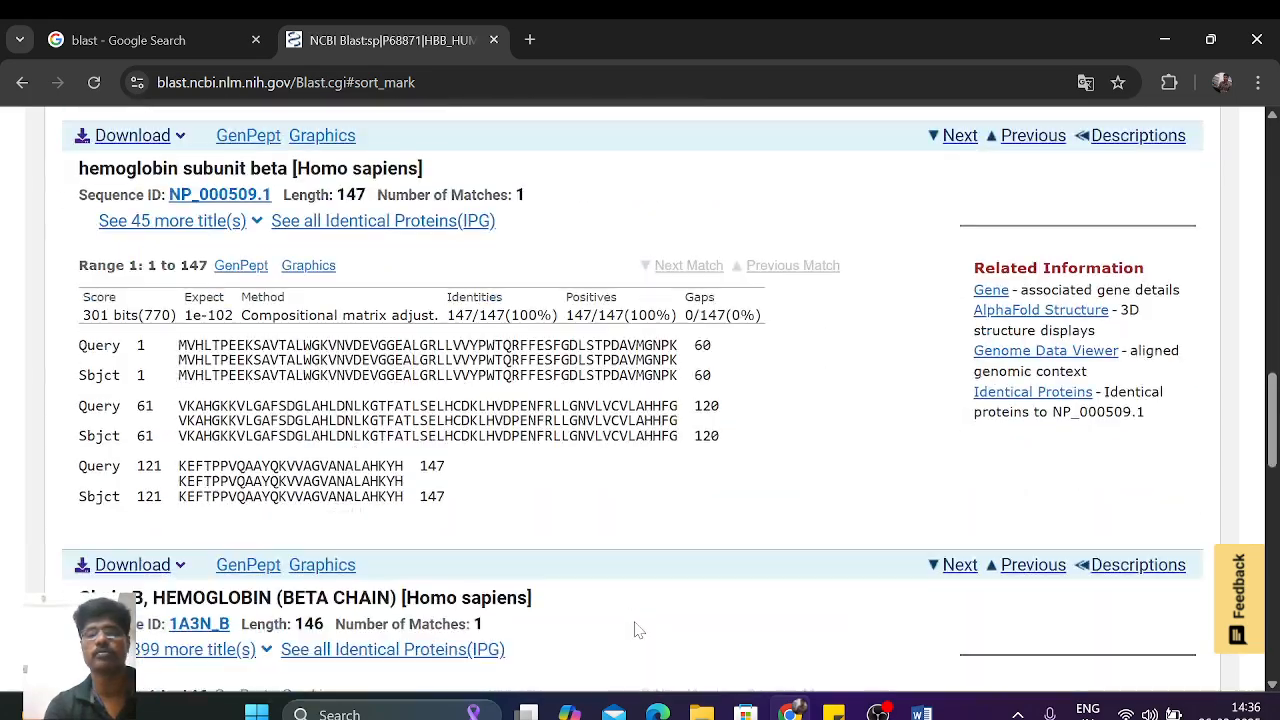
scroll(637, 628, up, 9)
scroll(637, 628, up, 3)
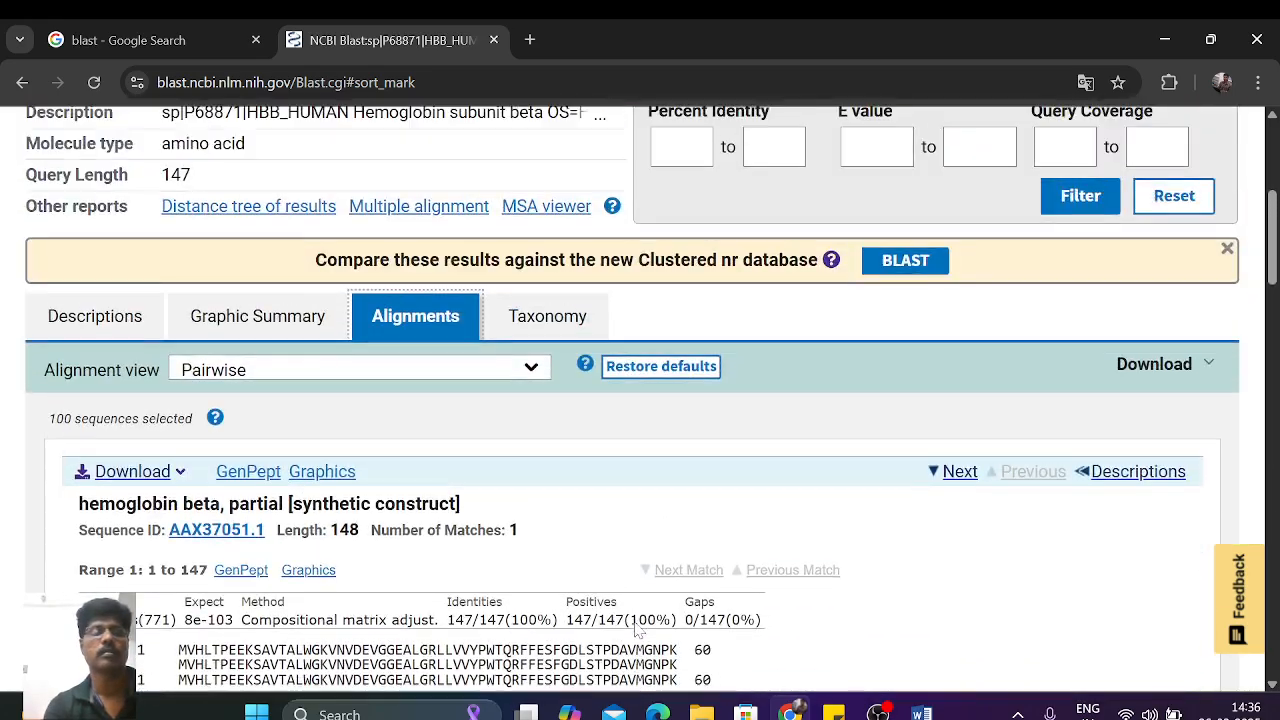
Step: Highlight the query, subject and middle match lines in the first block of the AAX37051.1 alignment to compare them
scroll(637, 628, down, 2)
scroll(637, 628, down, 1)
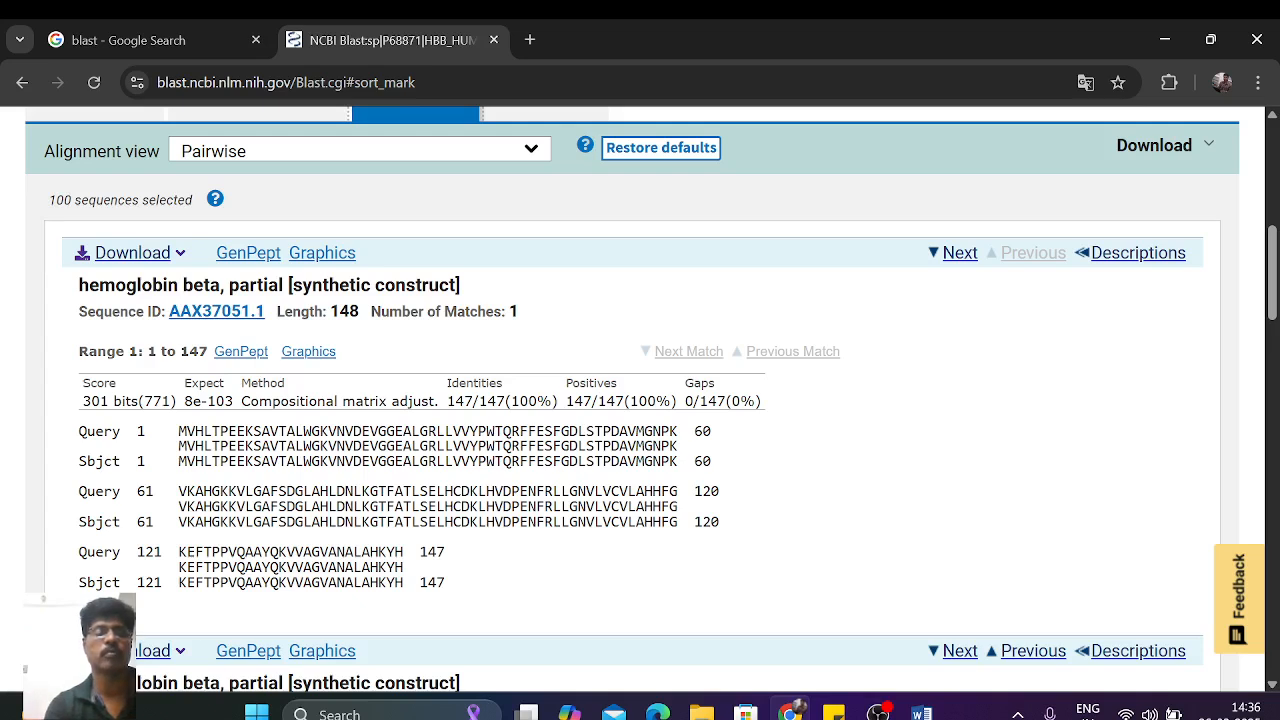
drag(172, 431, 678, 431)
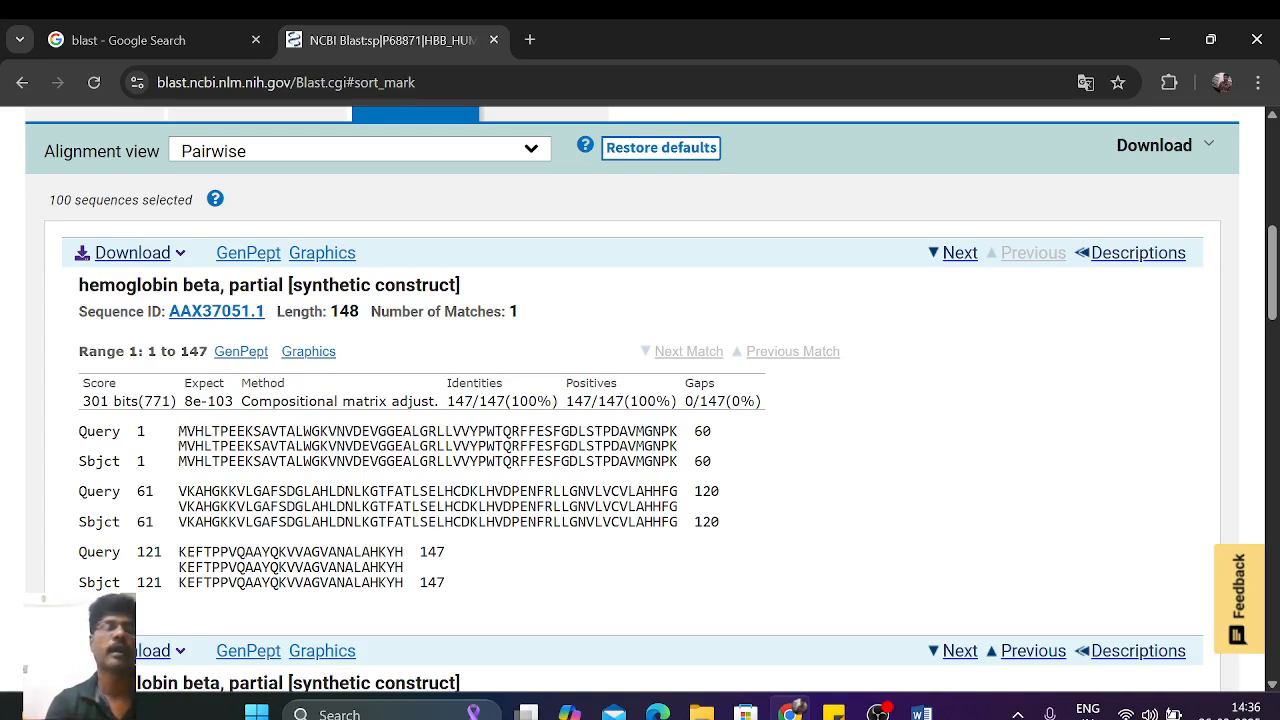
drag(178, 461, 607, 484)
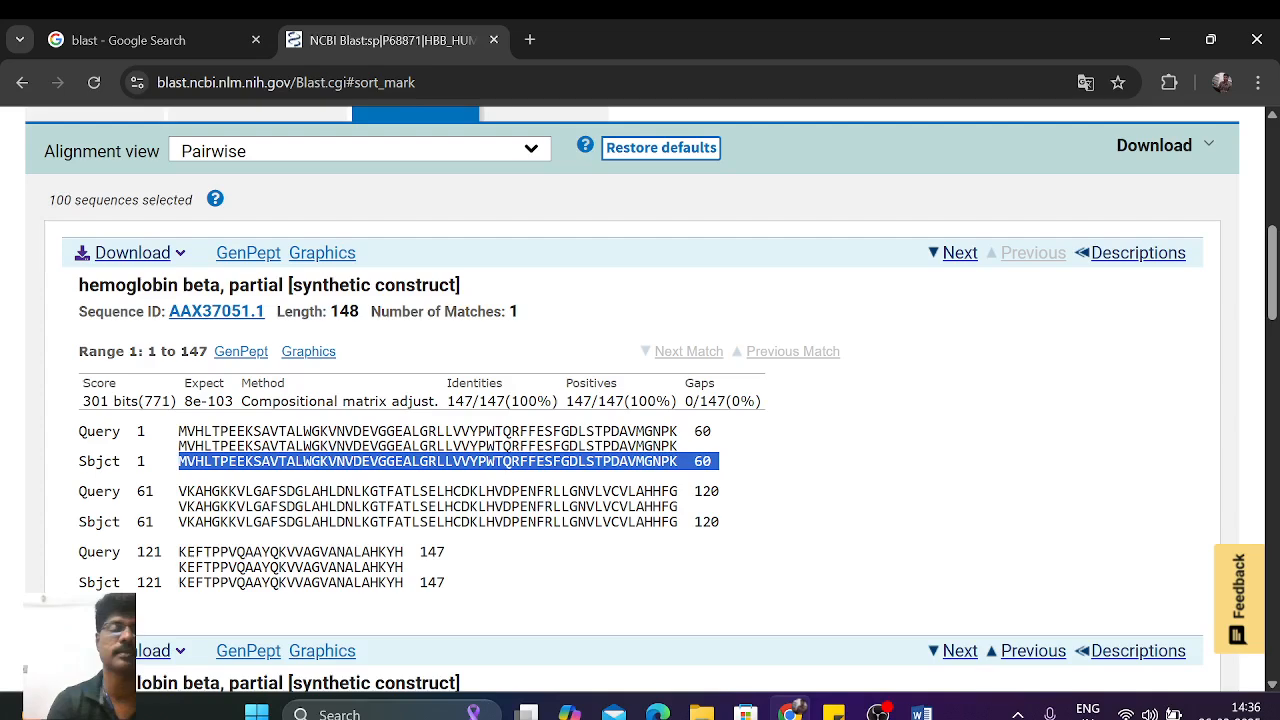
drag(178, 445, 818, 454)
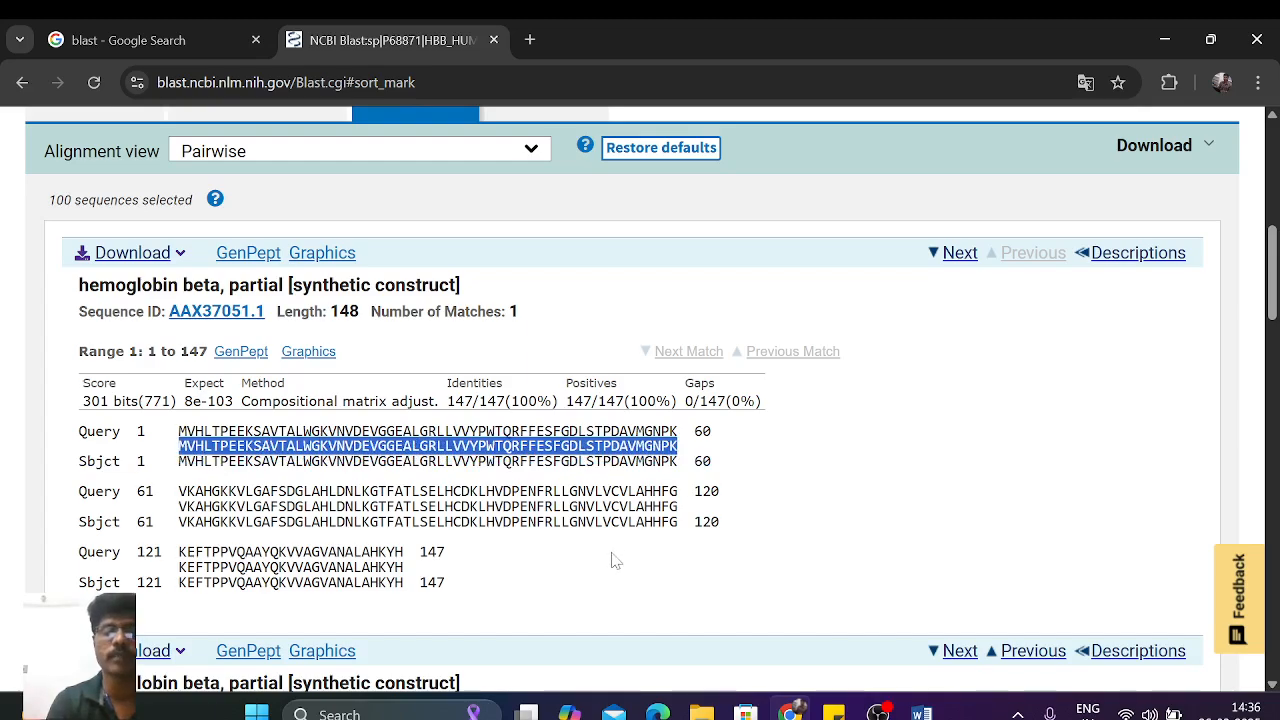
Step: Highlight the start of the query and match lines in the AAX29557.1 alignment, and clear the selection
scroll(615, 560, down, 4)
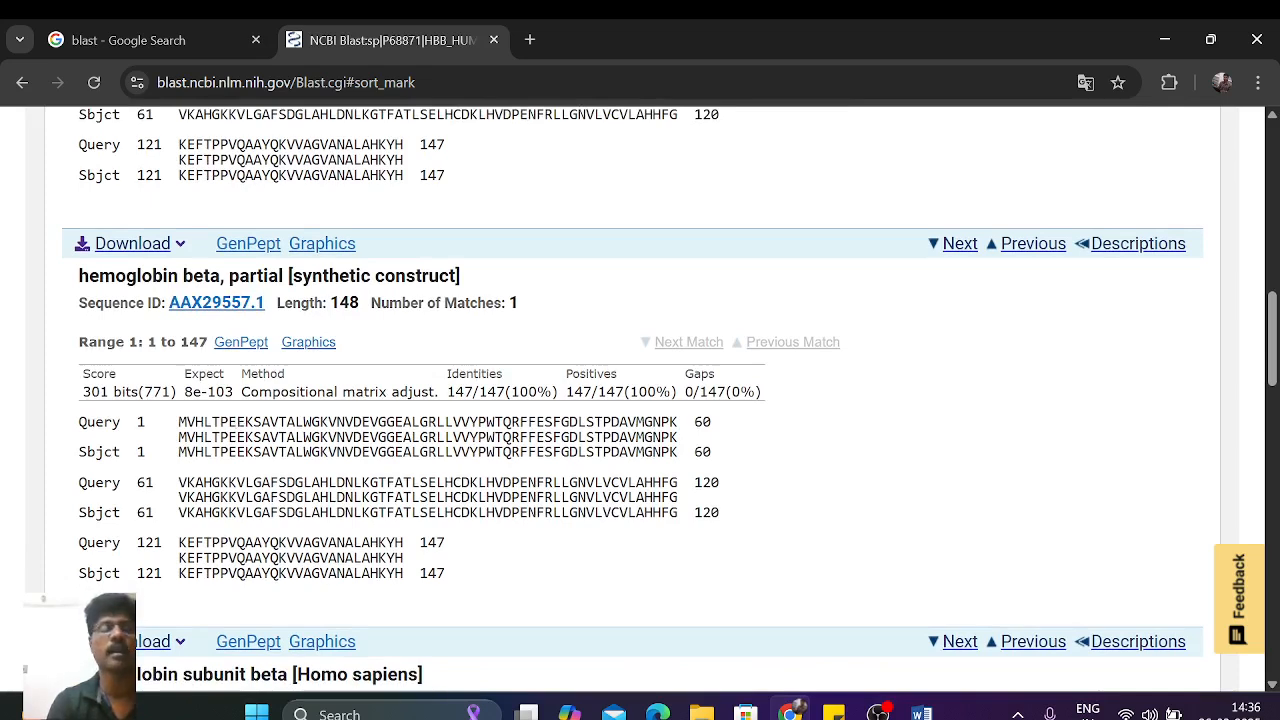
drag(178, 422, 411, 437)
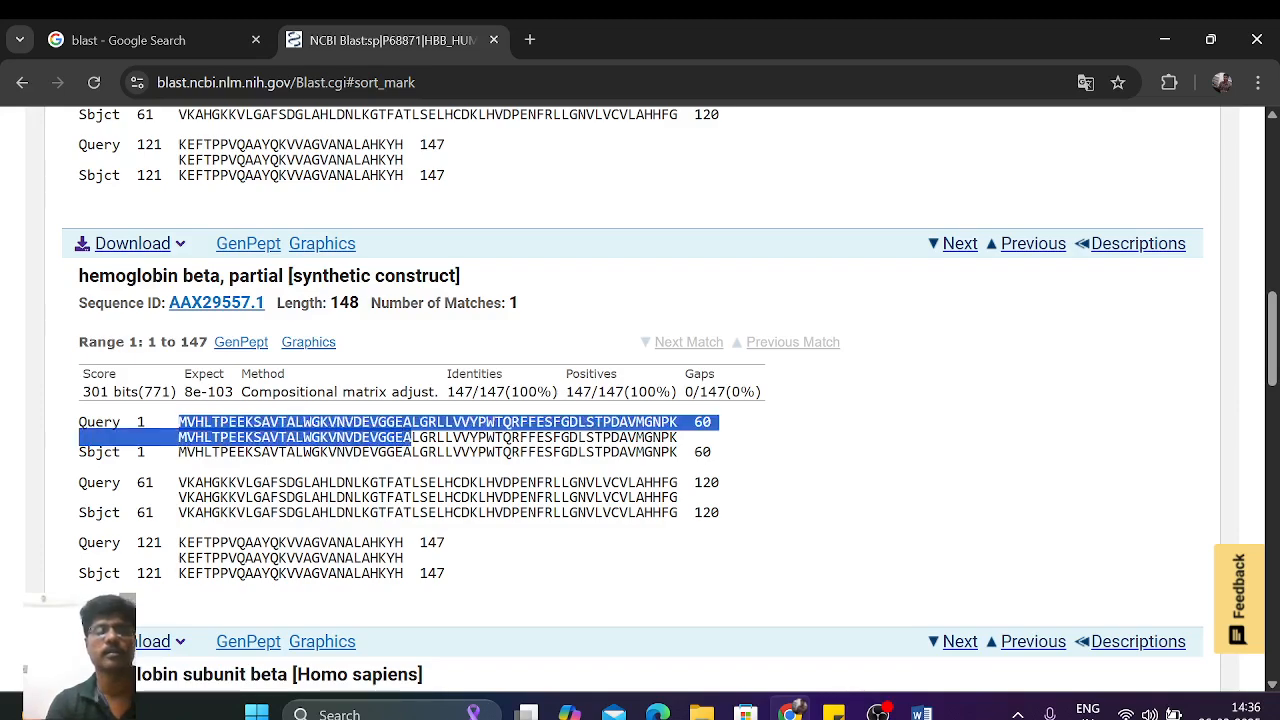
click(565, 552)
Step: Examine the identities, positives and gaps of the successive pairwise alignments, from the human hemoglobin beta hits to the Gorilla gorilla gorilla hit
scroll(565, 552, down, 5)
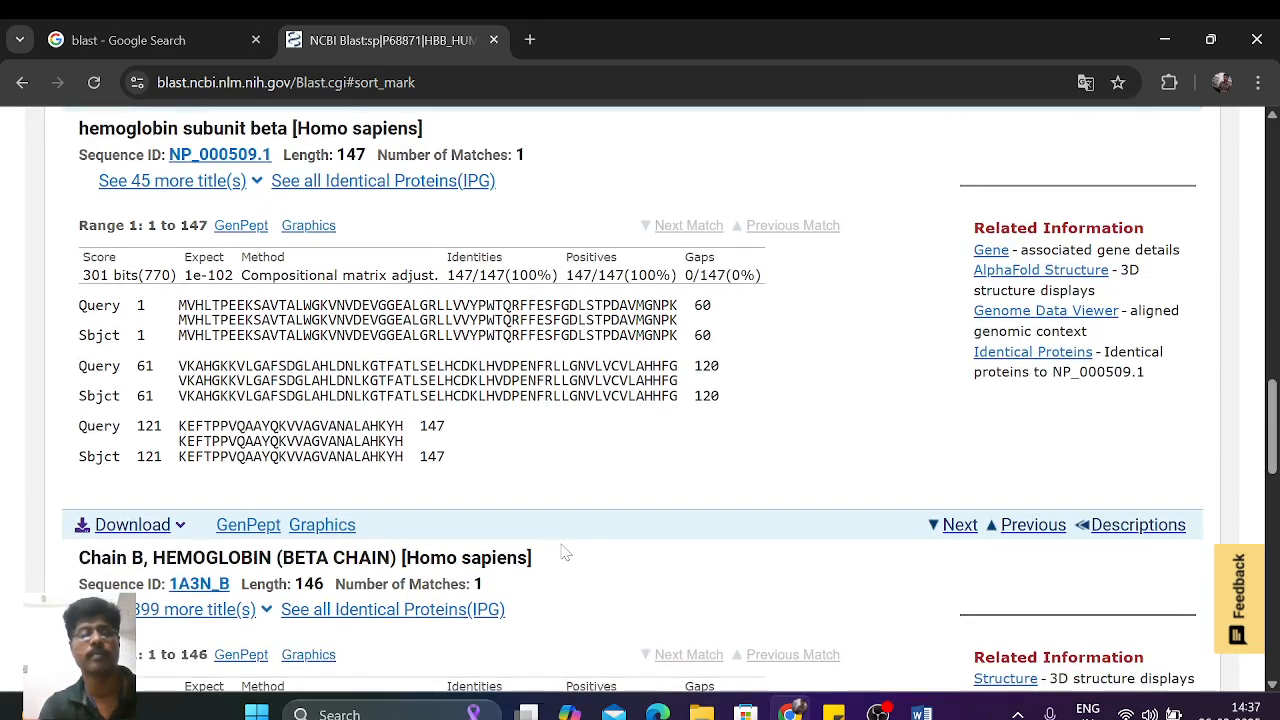
scroll(565, 552, down, 5)
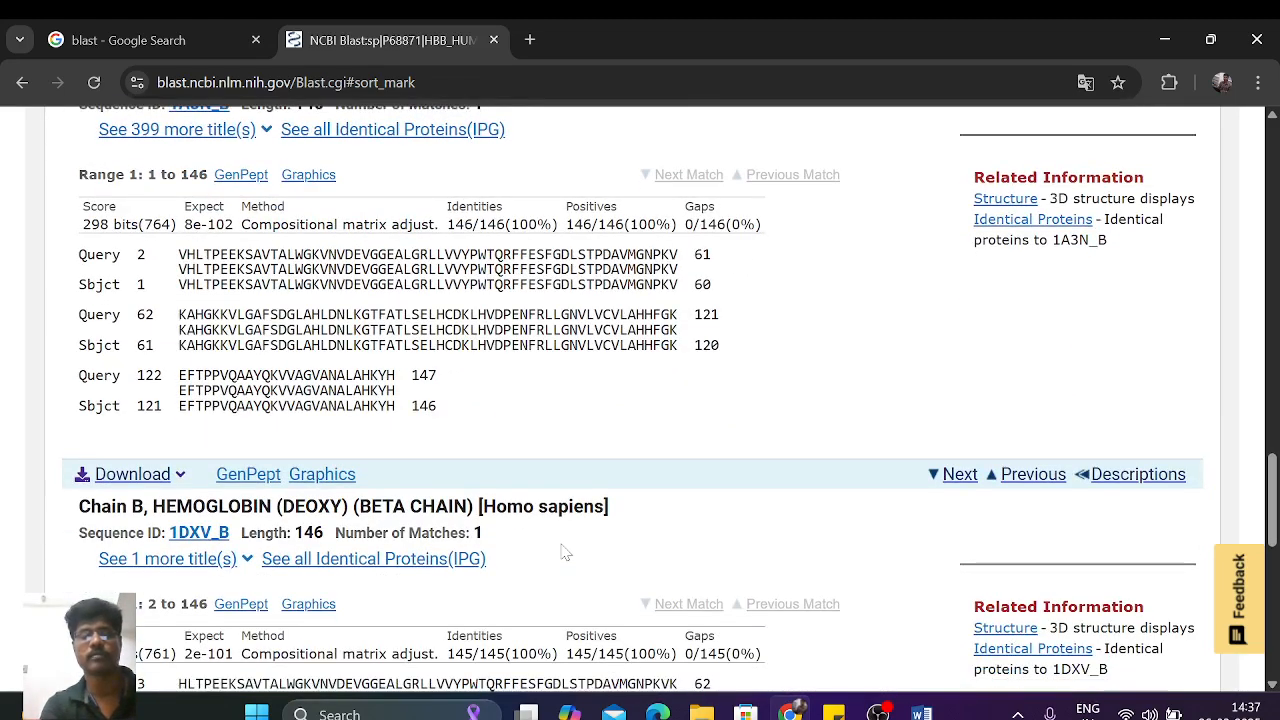
scroll(565, 552, up, 15)
scroll(565, 552, down, 6)
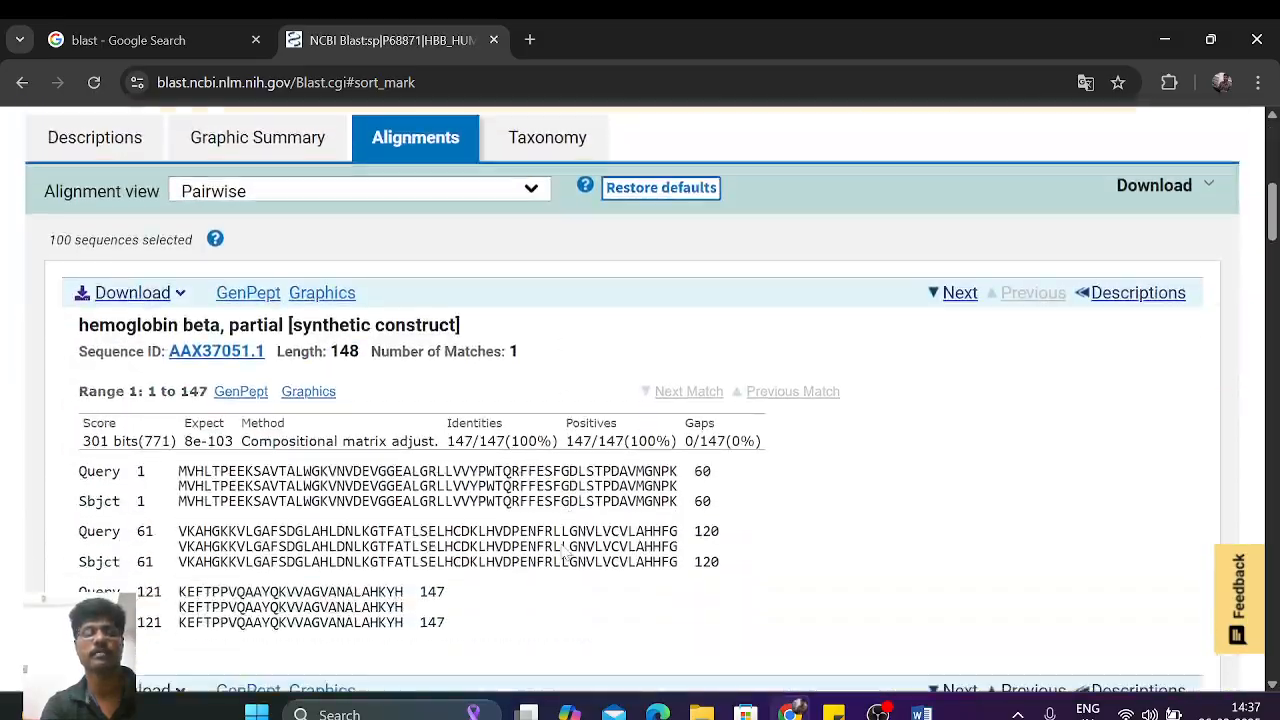
scroll(565, 552, down, 1)
scroll(565, 552, down, 12)
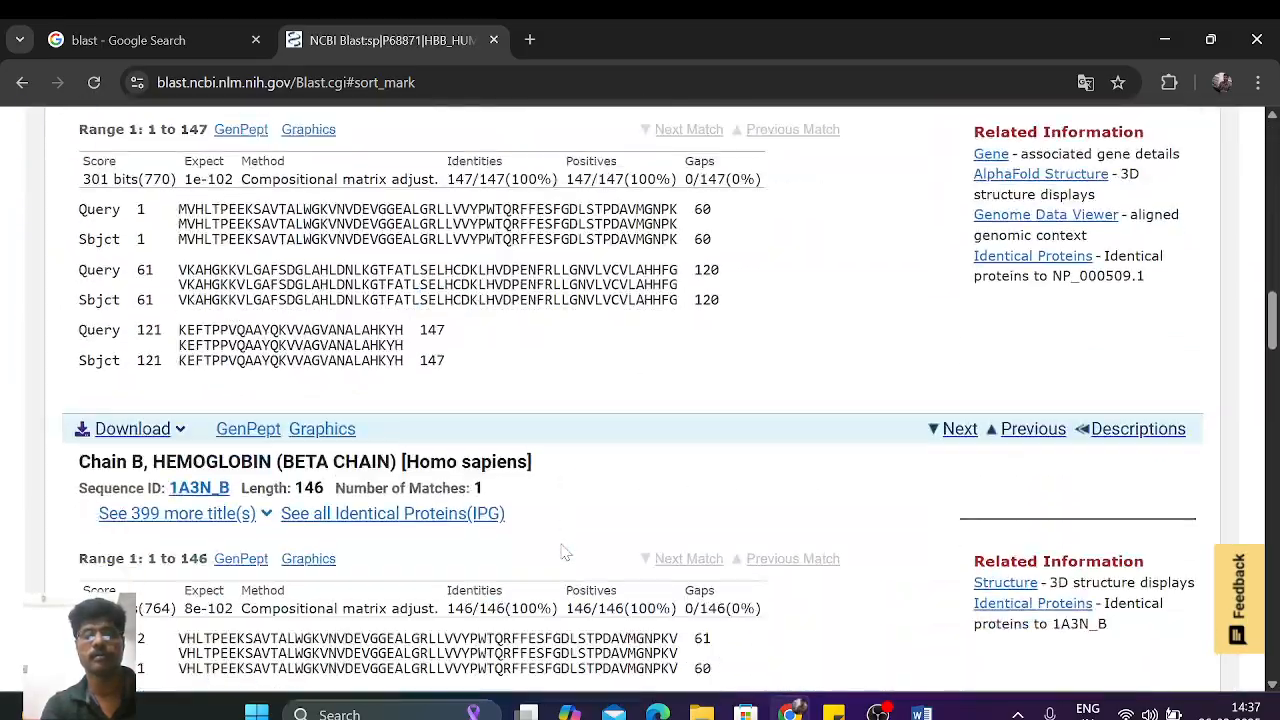
scroll(565, 552, down, 1)
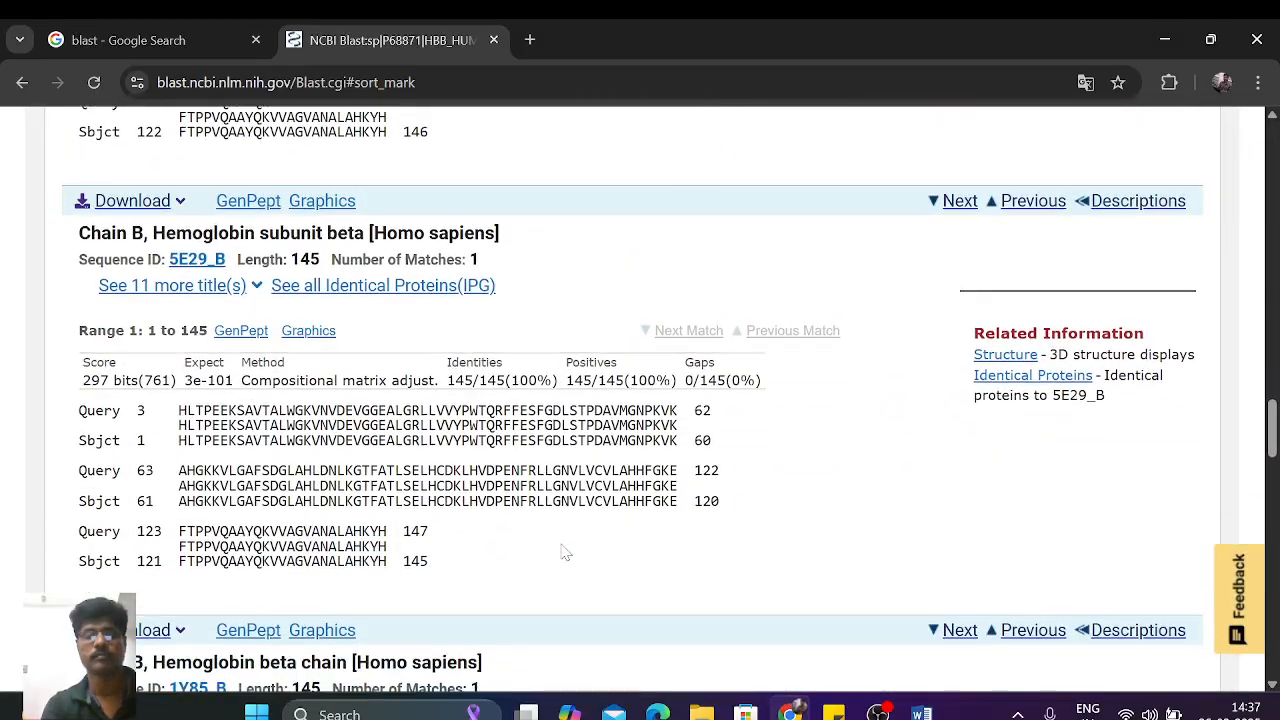
scroll(565, 552, down, 5)
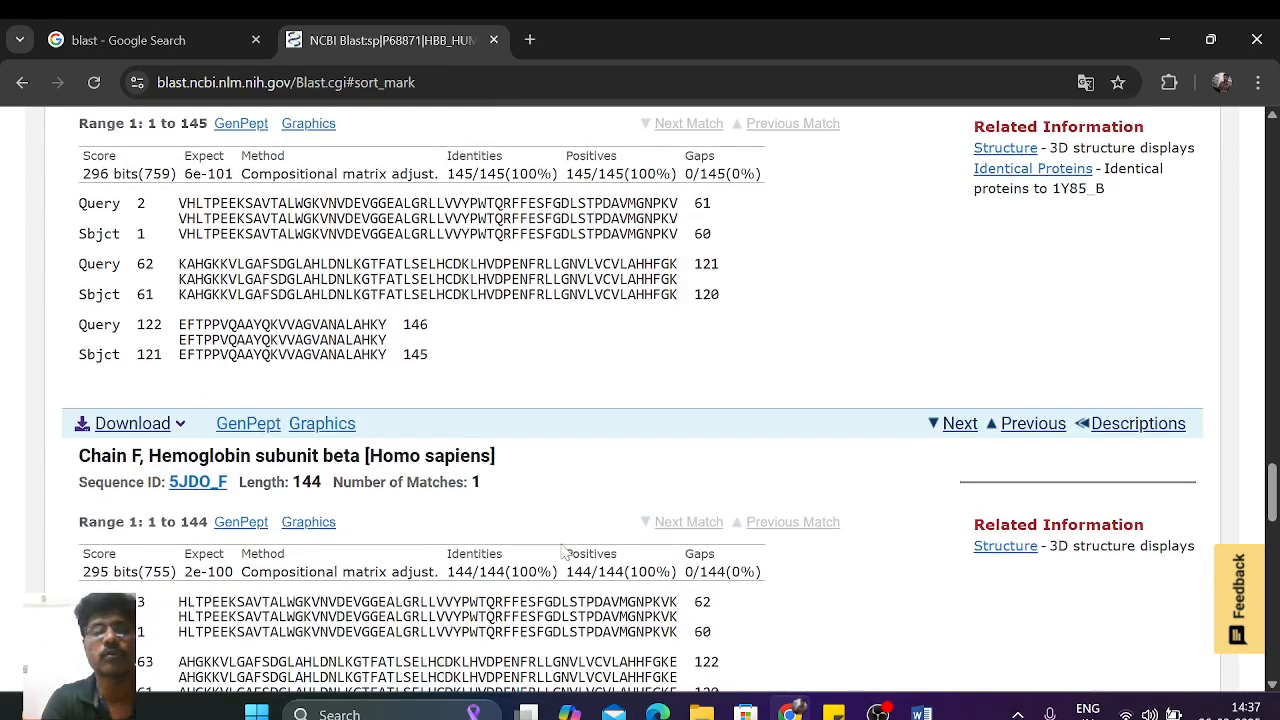
scroll(565, 552, down, 8)
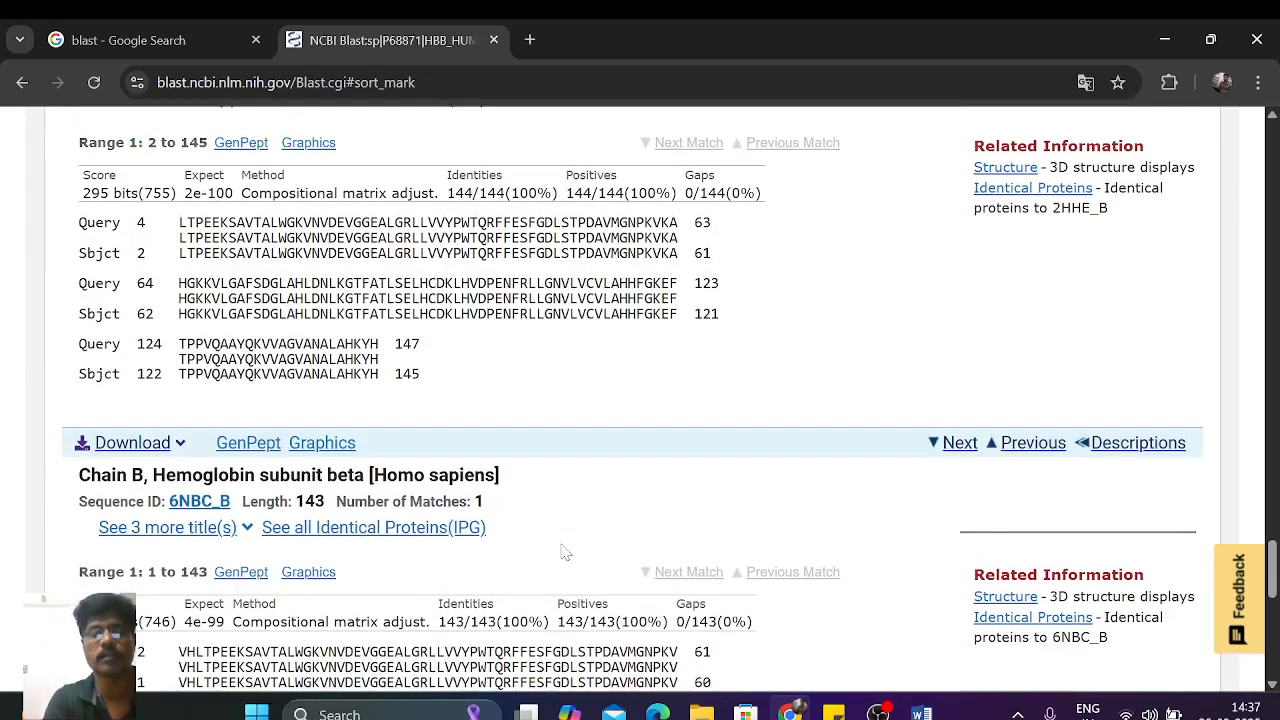
scroll(565, 552, down, 2)
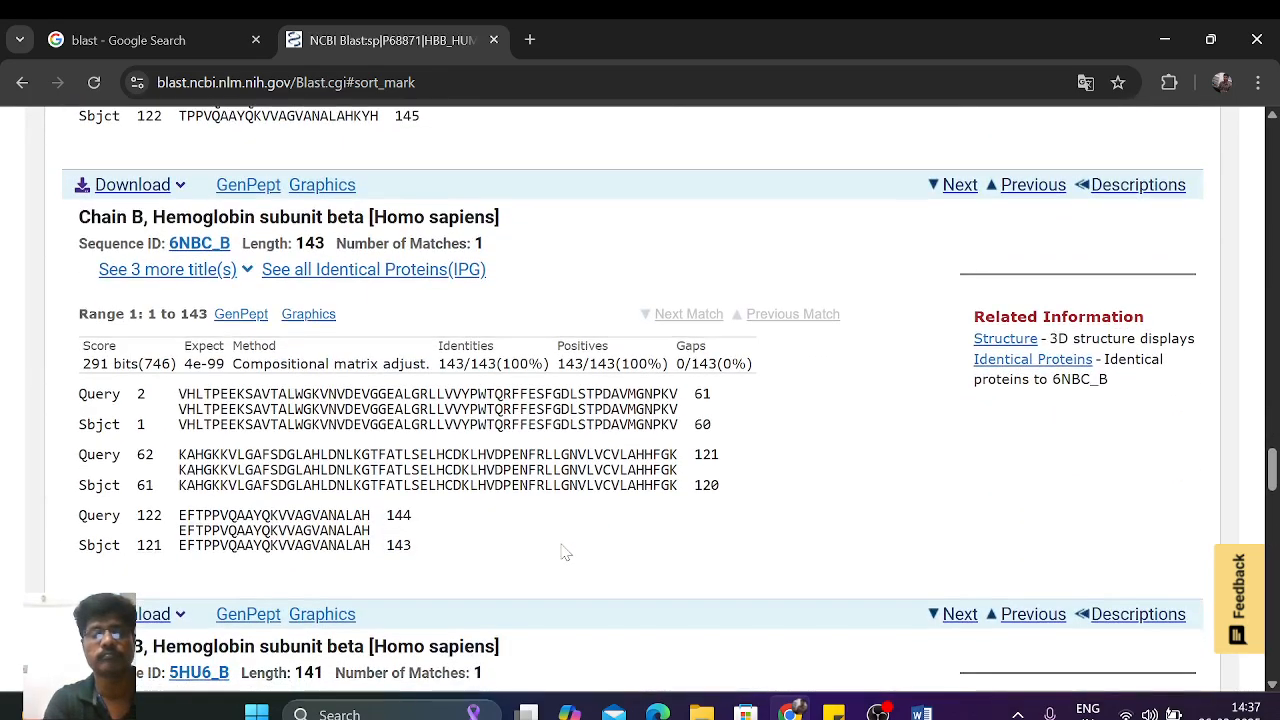
scroll(565, 552, down, 4)
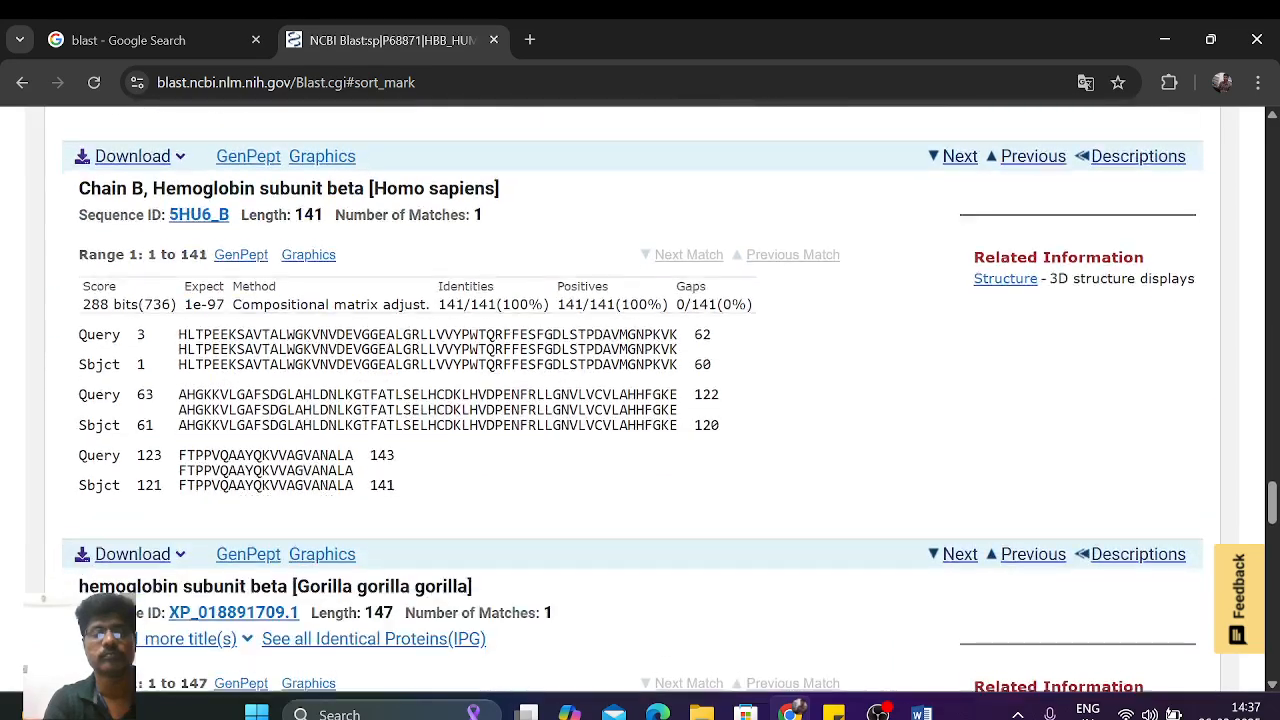
scroll(565, 552, down, 5)
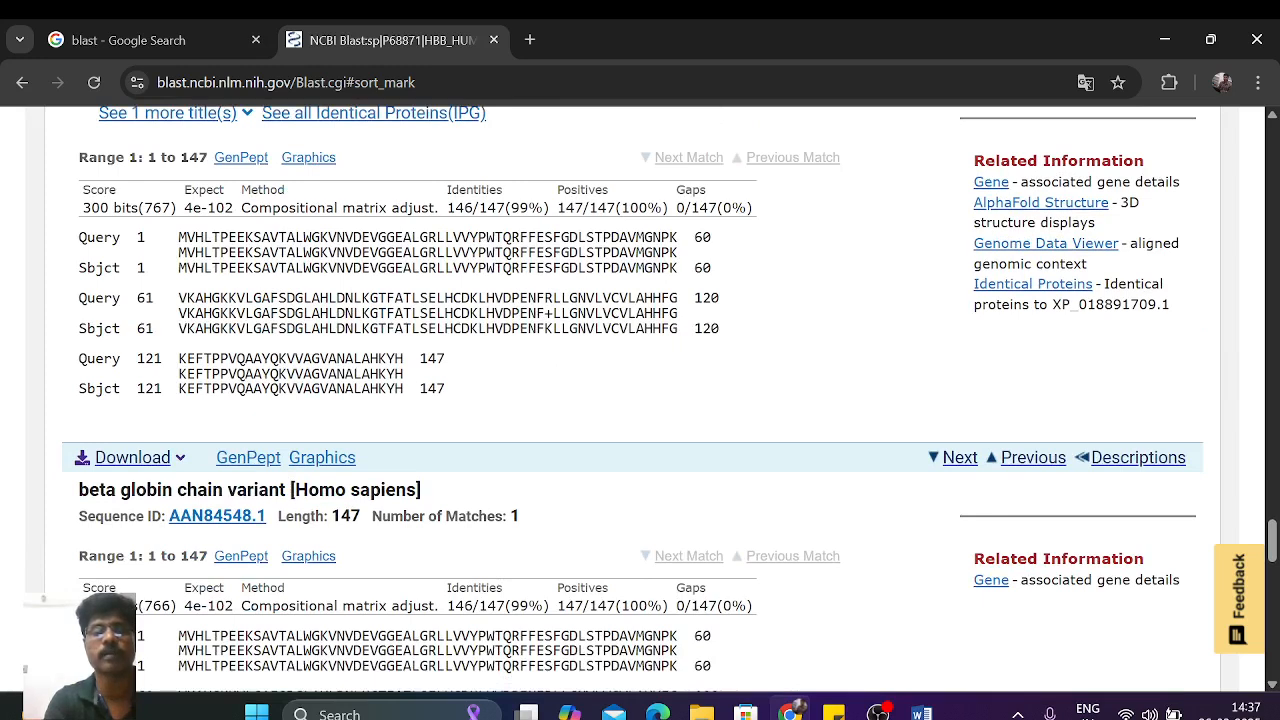
Step: Highlight the plus sign in the gorilla alignment's match line, and compare it with the beta globin chain variant alignment below
double_click(548, 313)
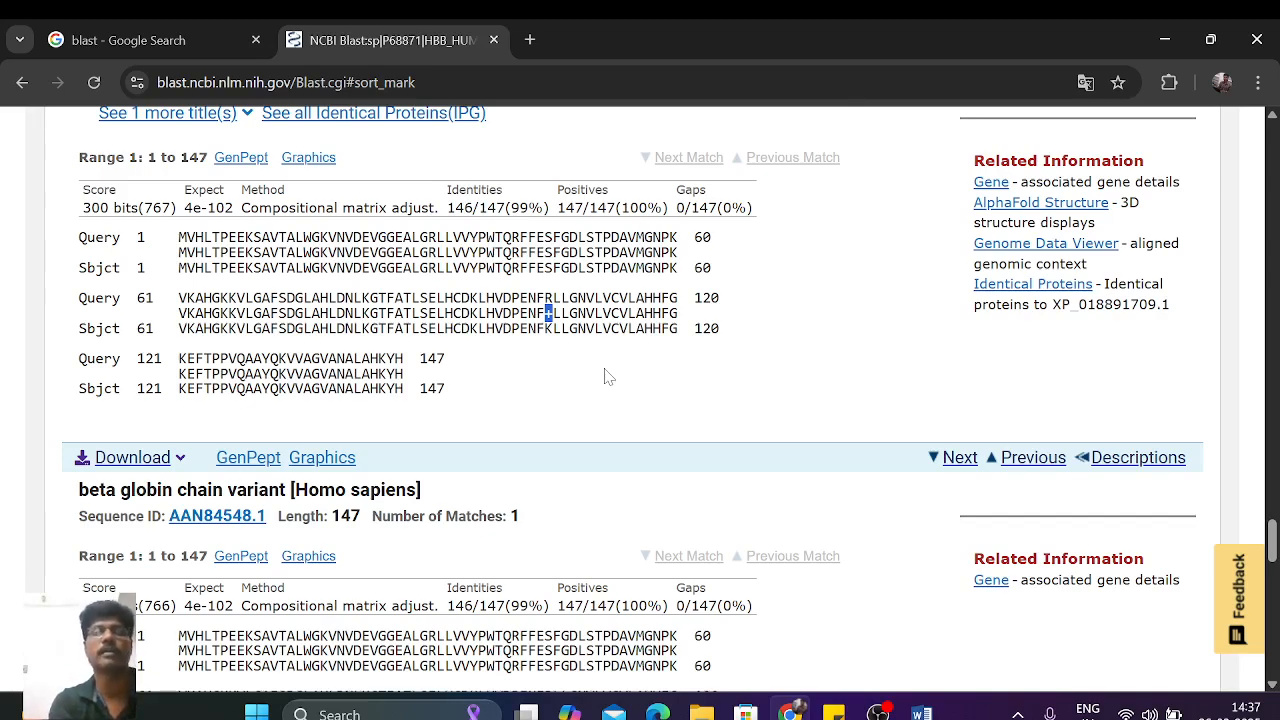
scroll(604, 376, down, 6)
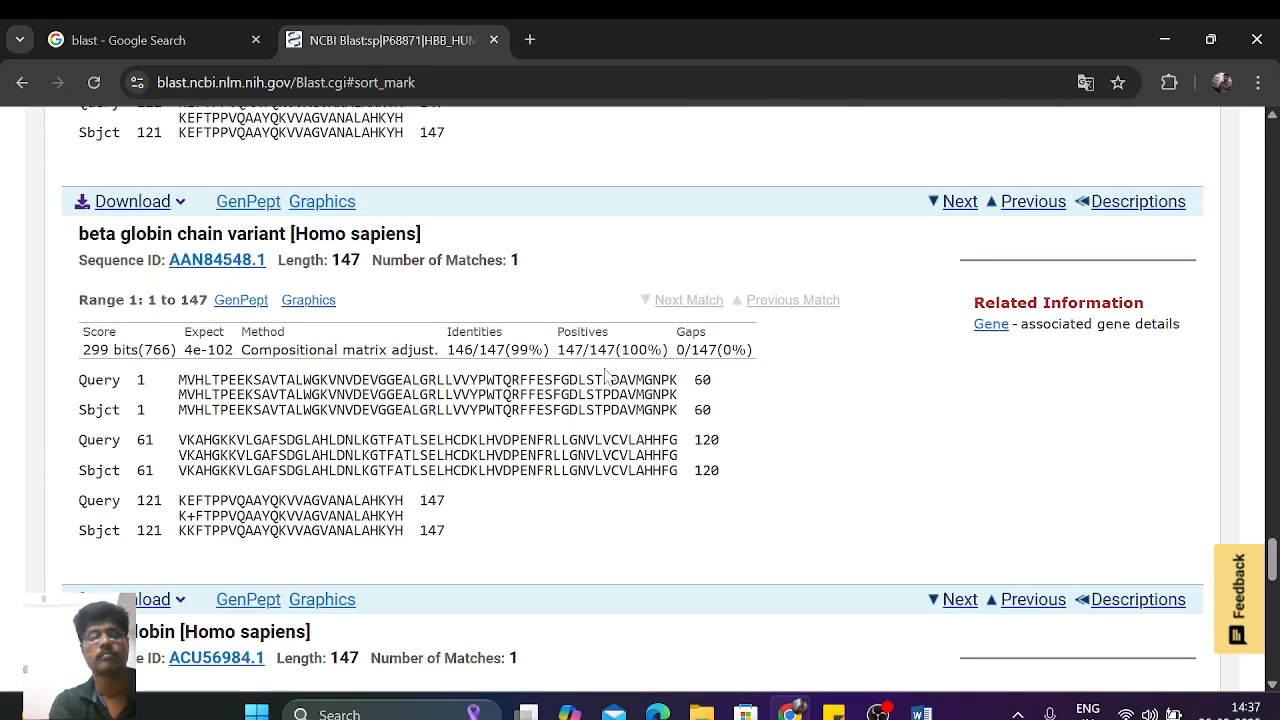
scroll(604, 376, up, 6)
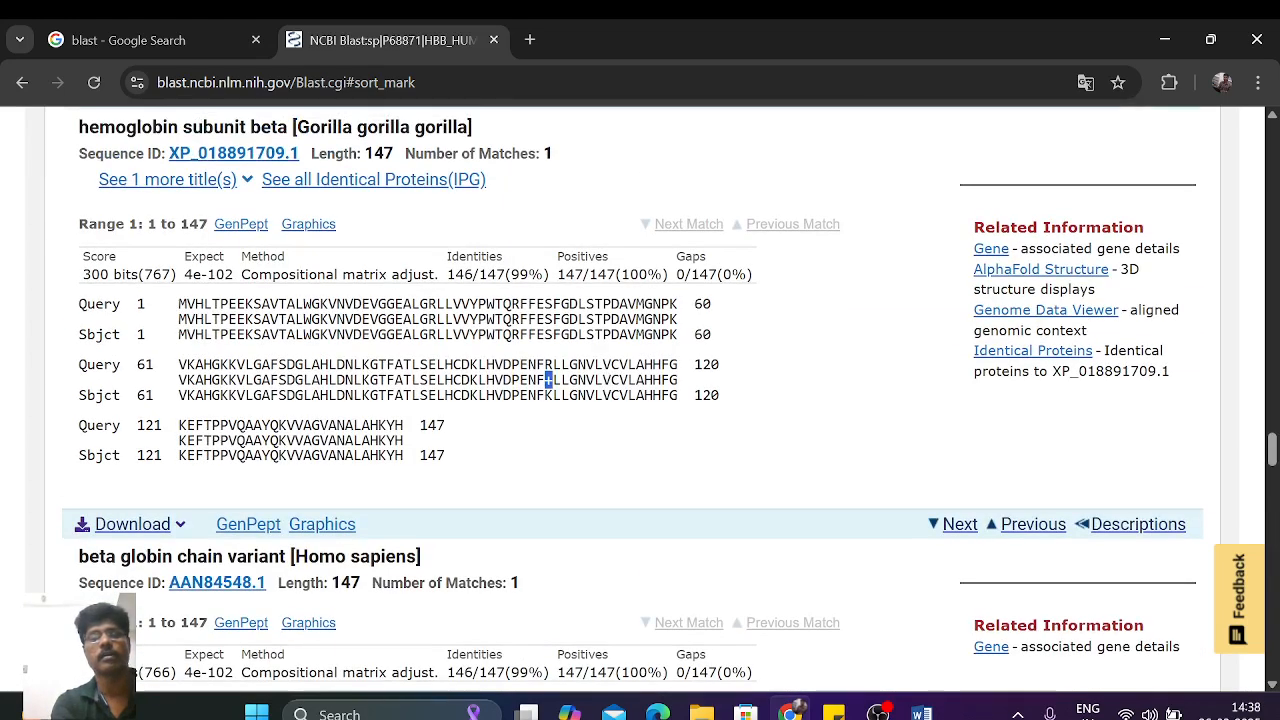
Step: Review the alignments in reverse order from the gorilla hit to the first hit, and return to the start of the pairwise alignments
scroll(520, 421, up, 4)
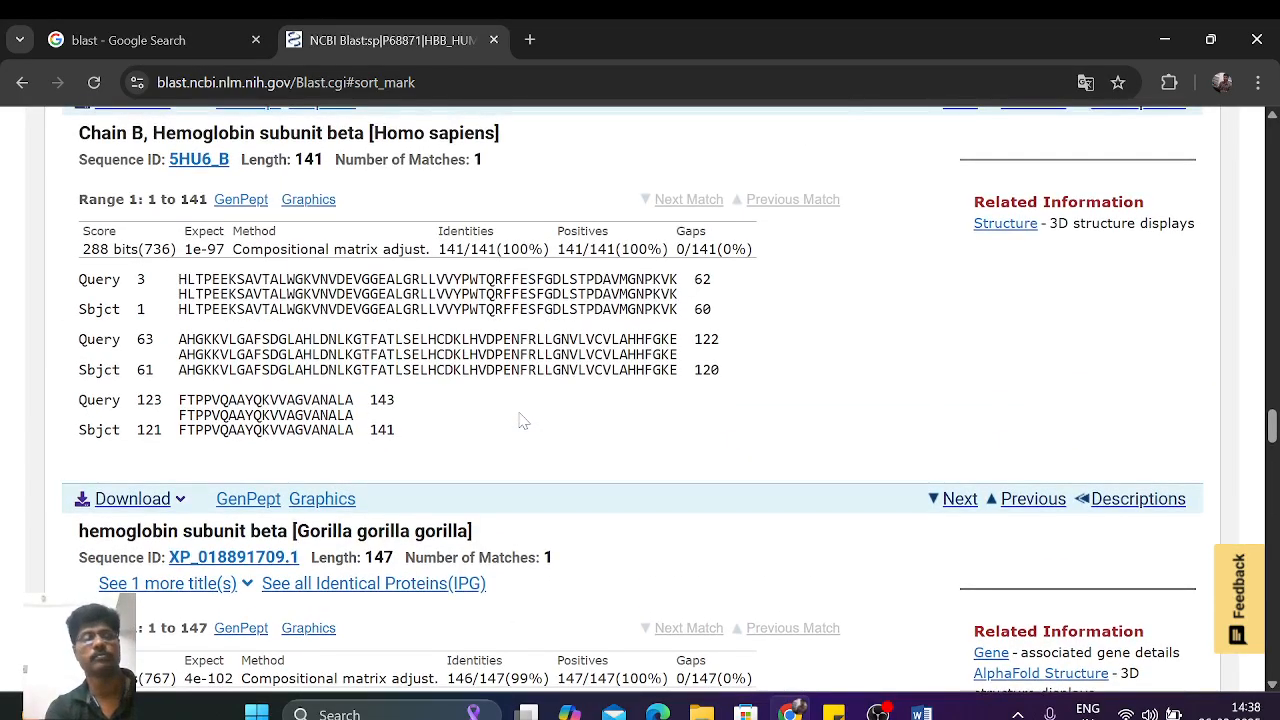
scroll(520, 421, up, 15)
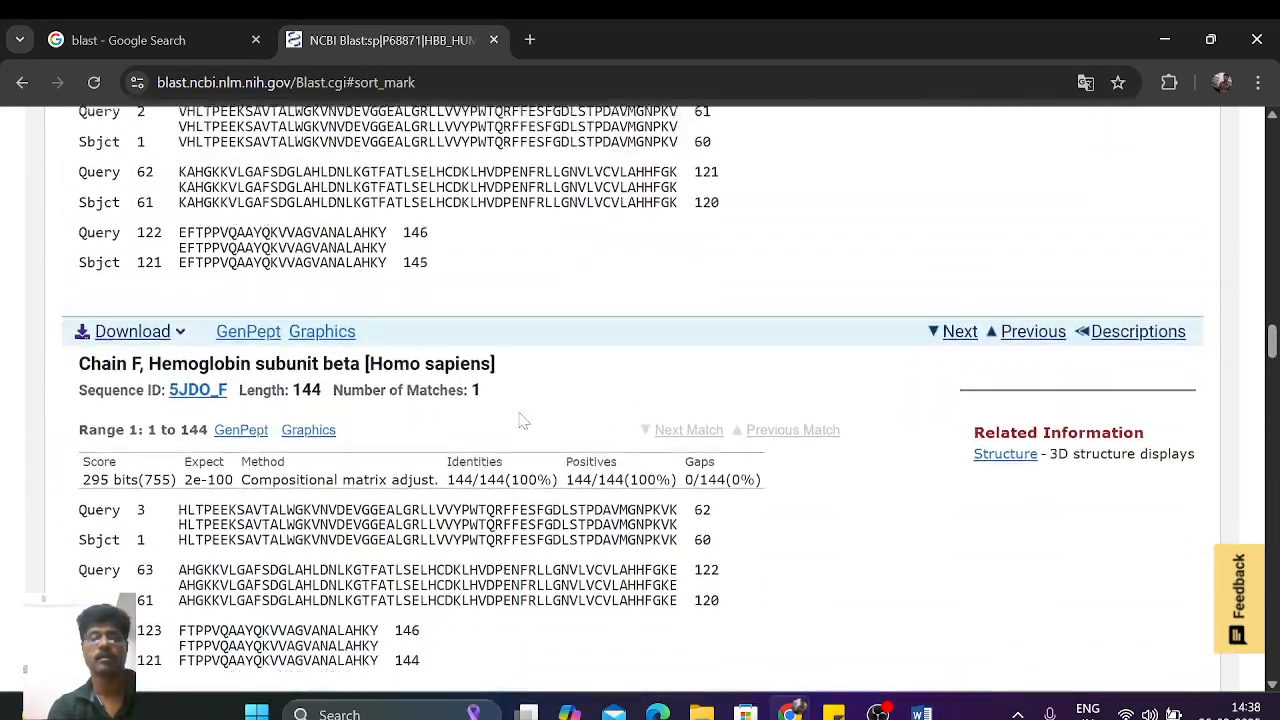
scroll(520, 421, up, 8)
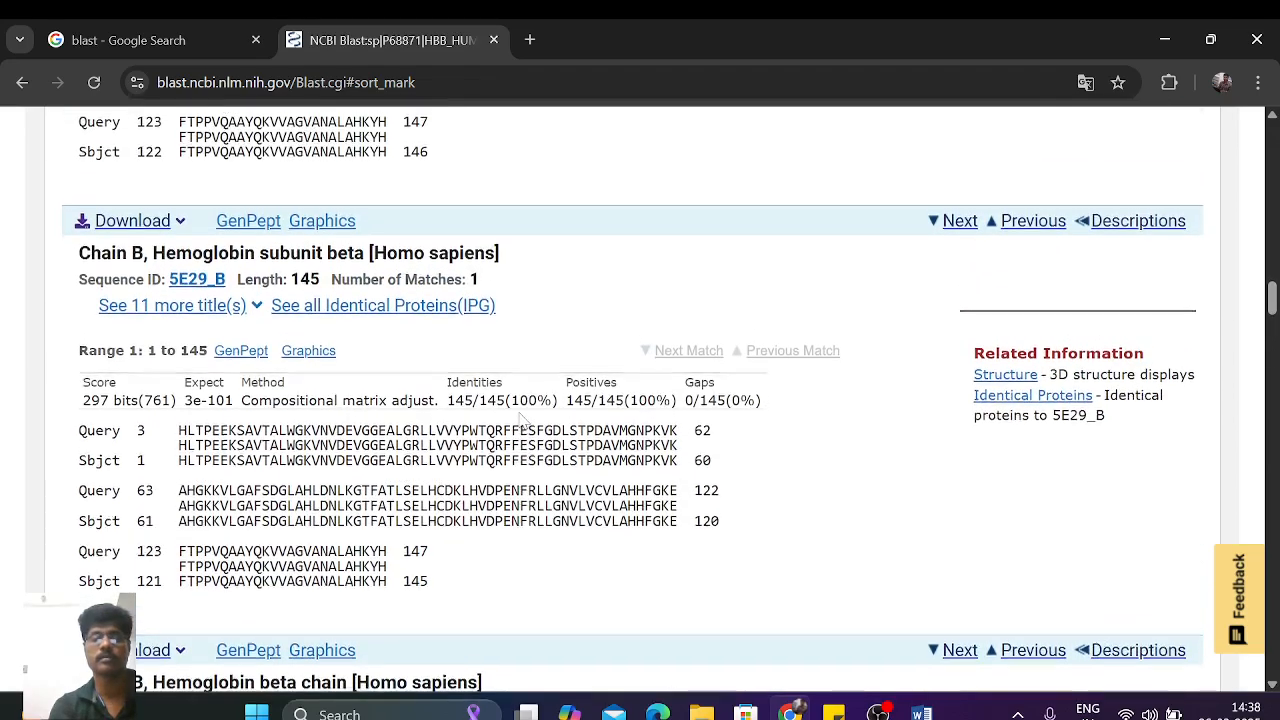
scroll(520, 421, up, 5)
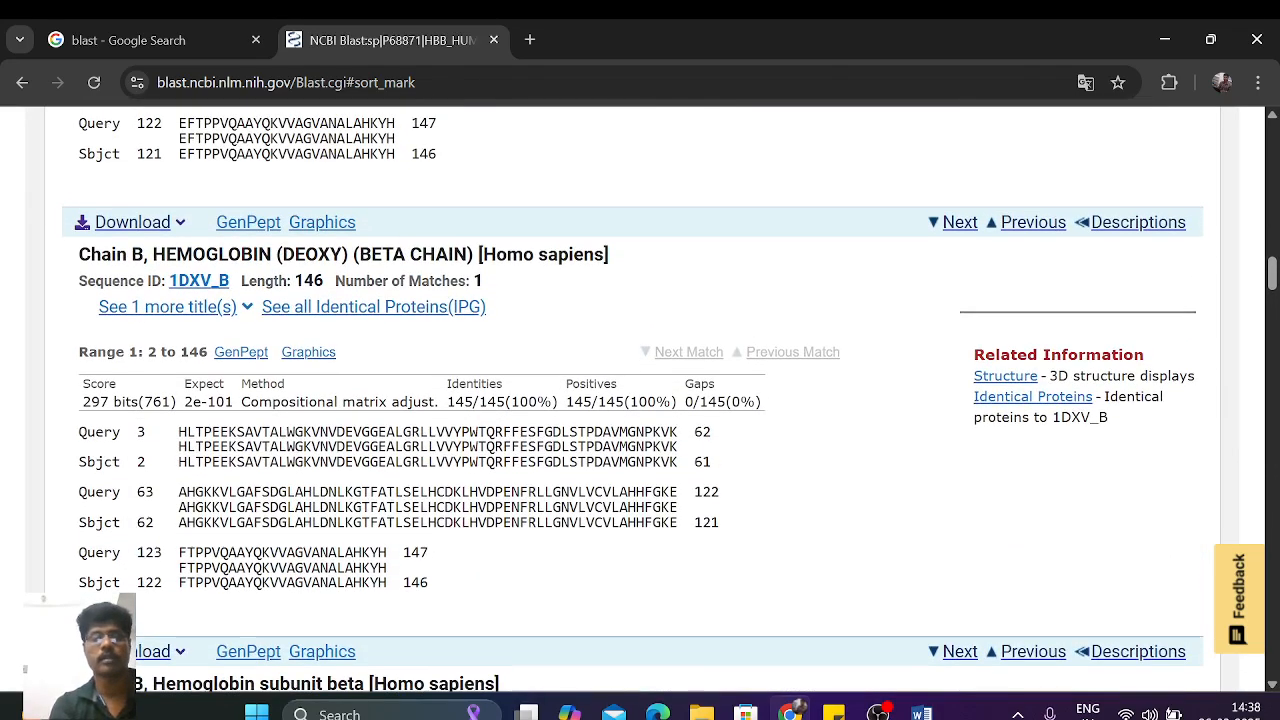
scroll(633, 410, up, 5)
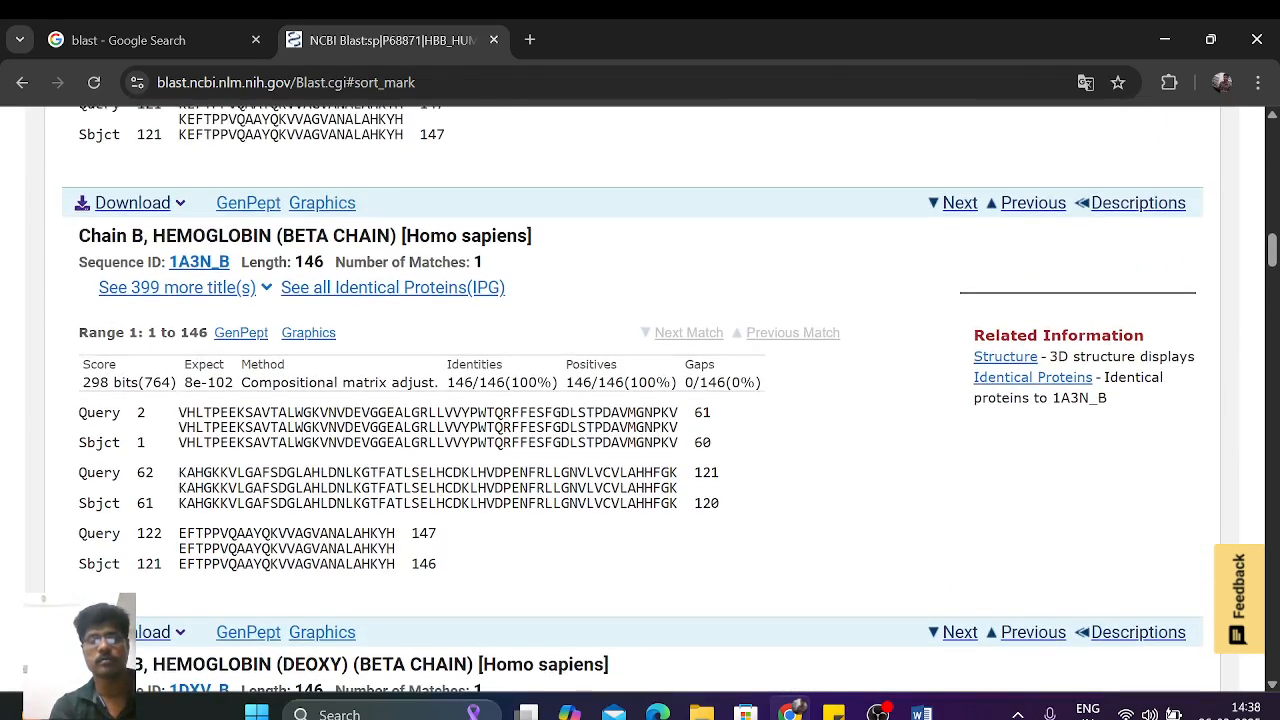
scroll(520, 414, up, 5)
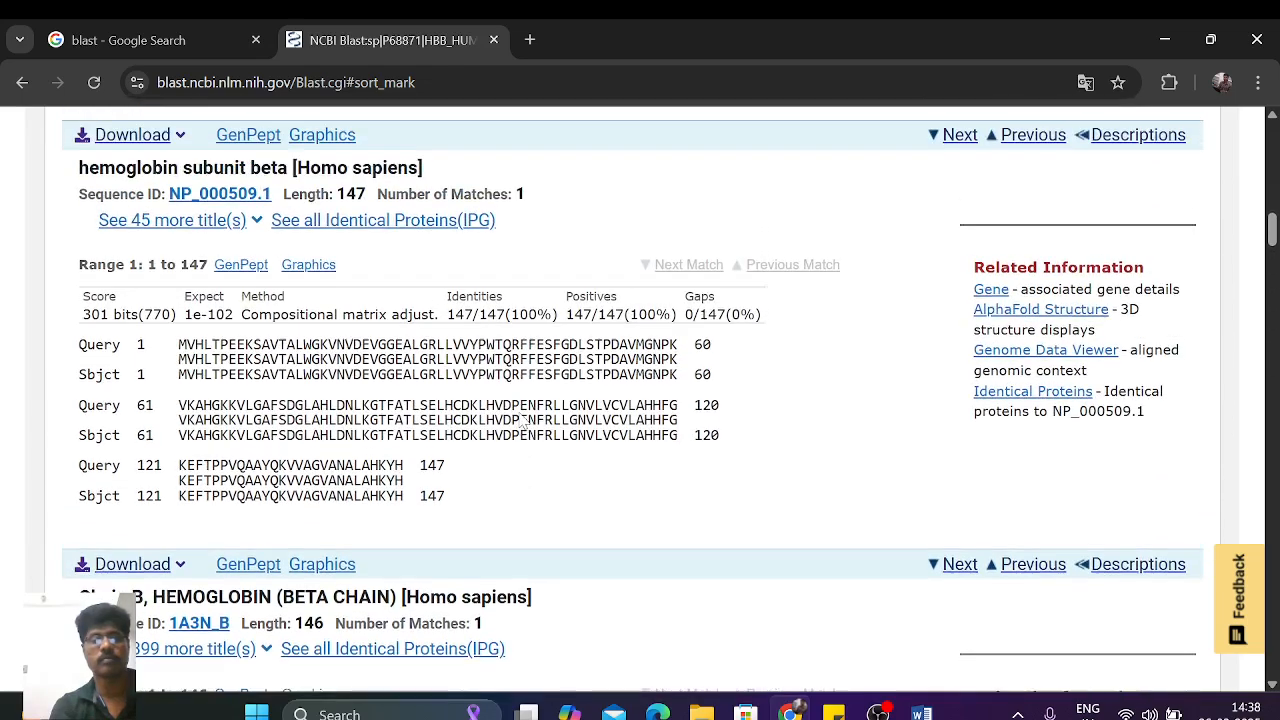
scroll(520, 414, up, 1)
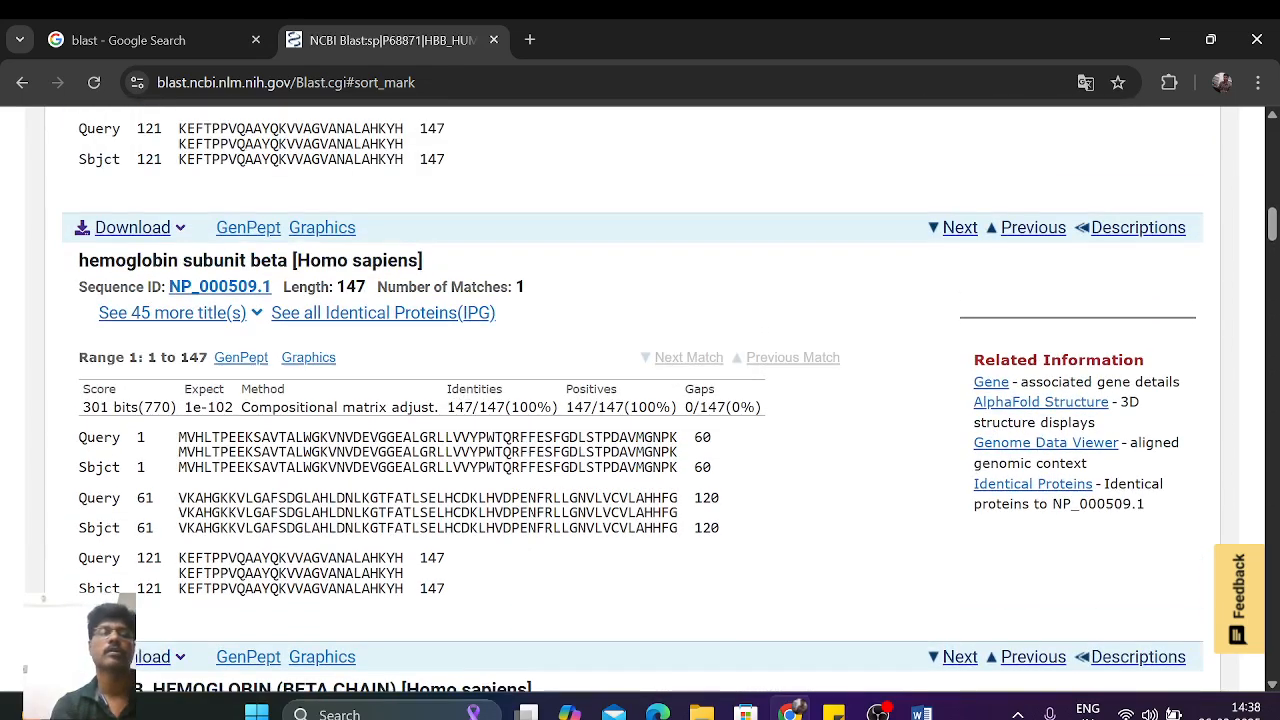
scroll(520, 414, up, 5)
scroll(520, 414, up, 15)
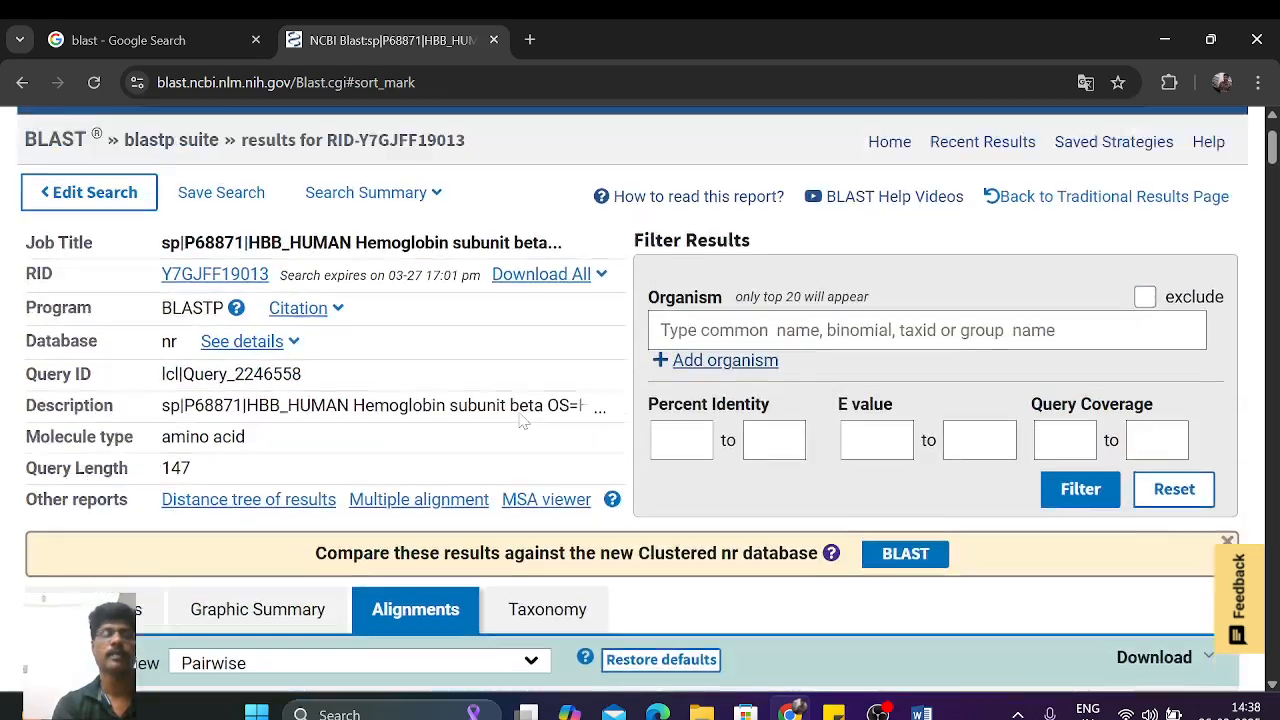
scroll(520, 414, down, 5)
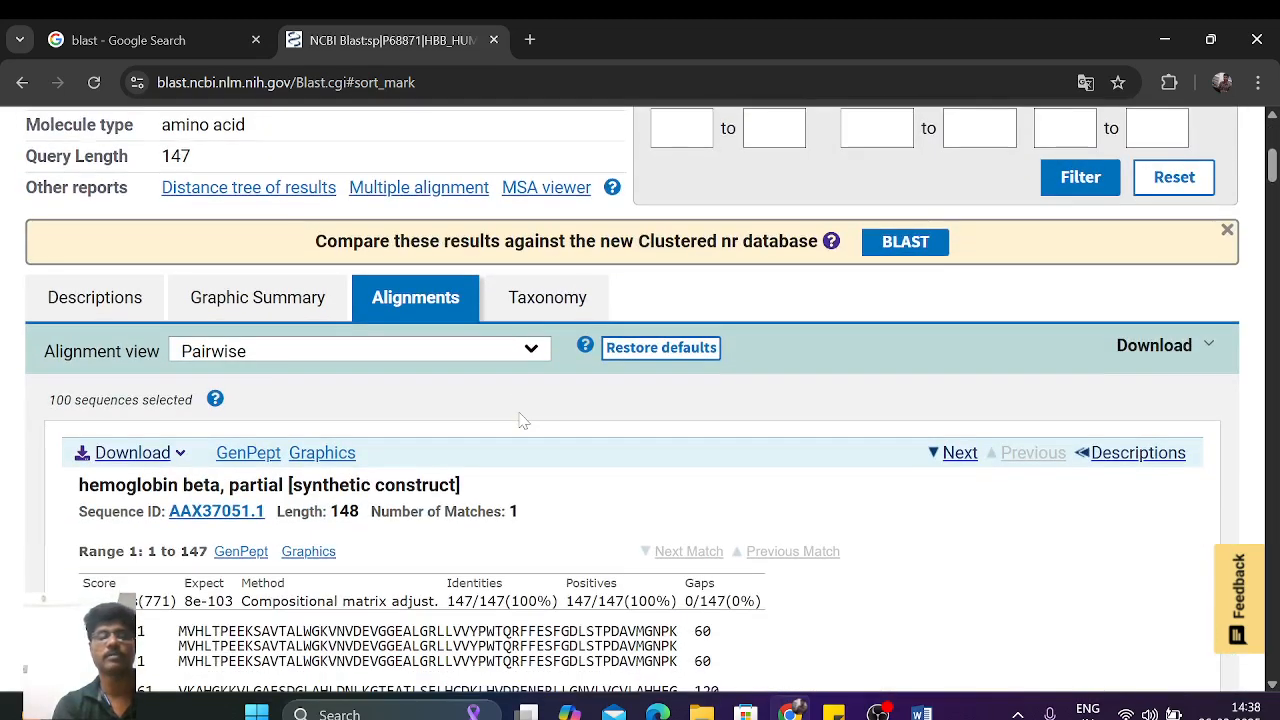
Step: Show the taxonomy results and examine the lineage report's organisms, BLAST names, scores and numbers of hits
click(543, 310)
scroll(604, 605, down, 2)
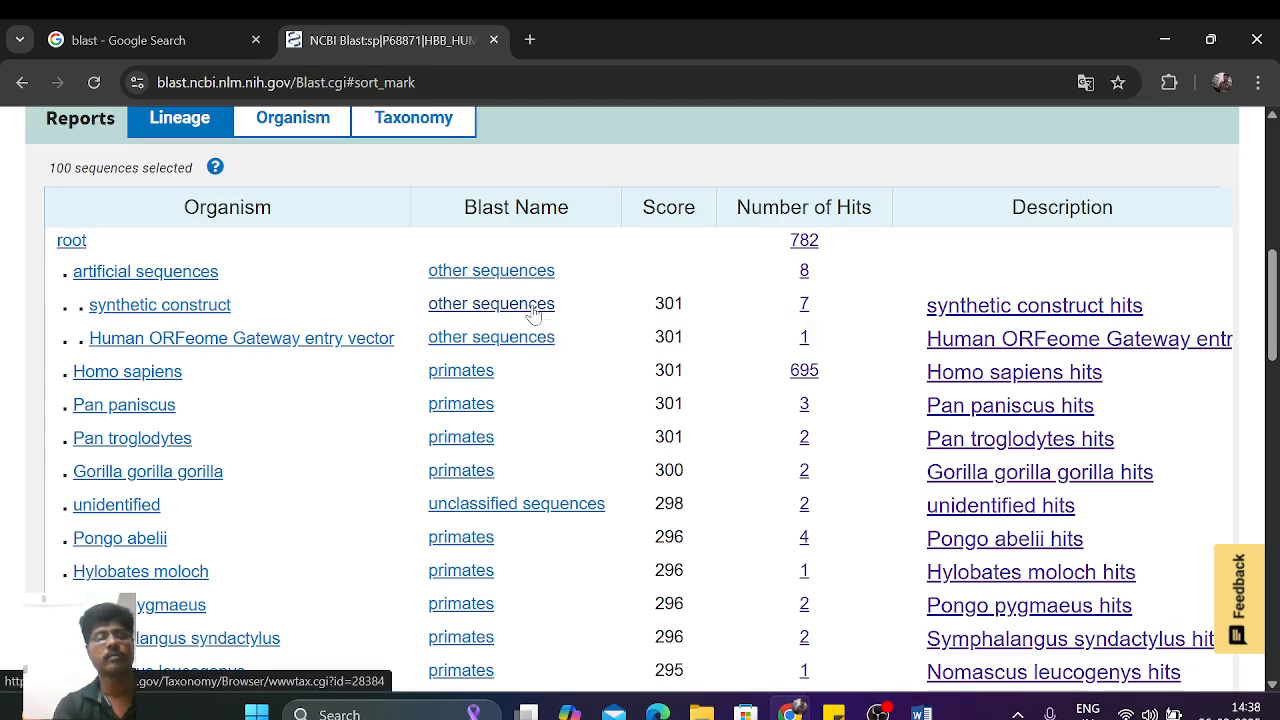
scroll(533, 313, up, 2)
scroll(533, 313, up, 2)
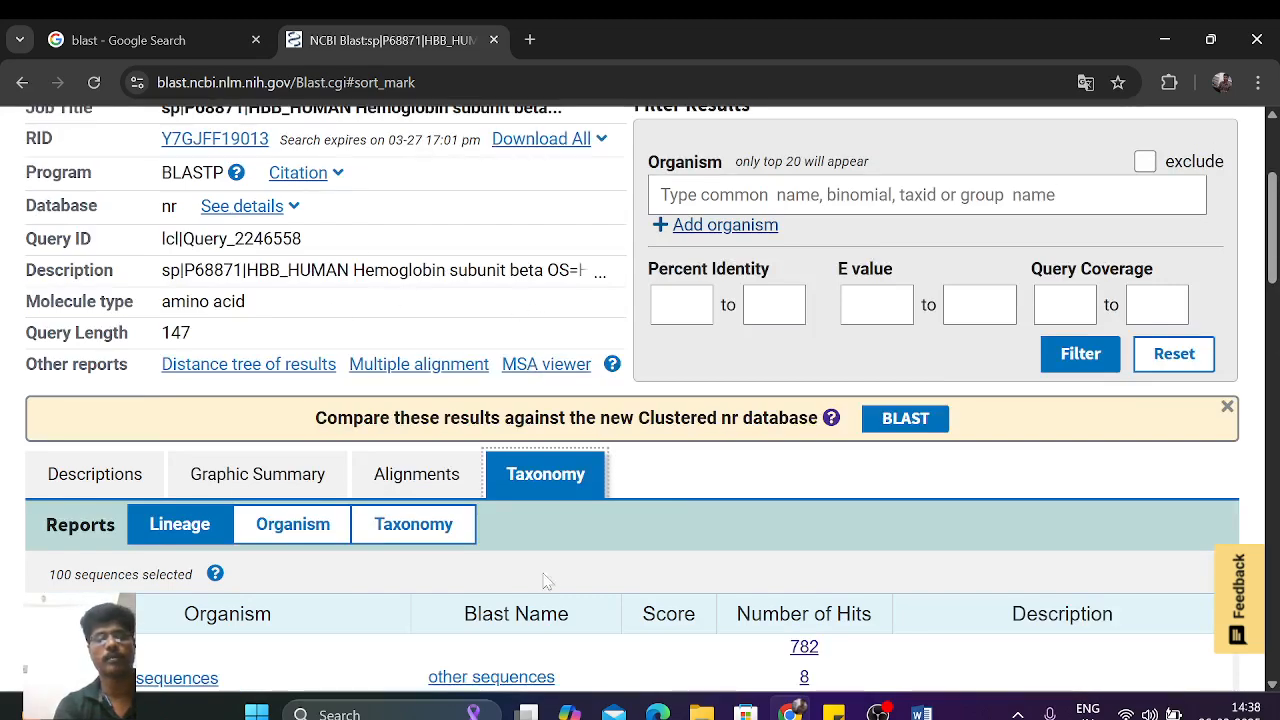
scroll(548, 583, down, 4)
scroll(548, 583, down, 1)
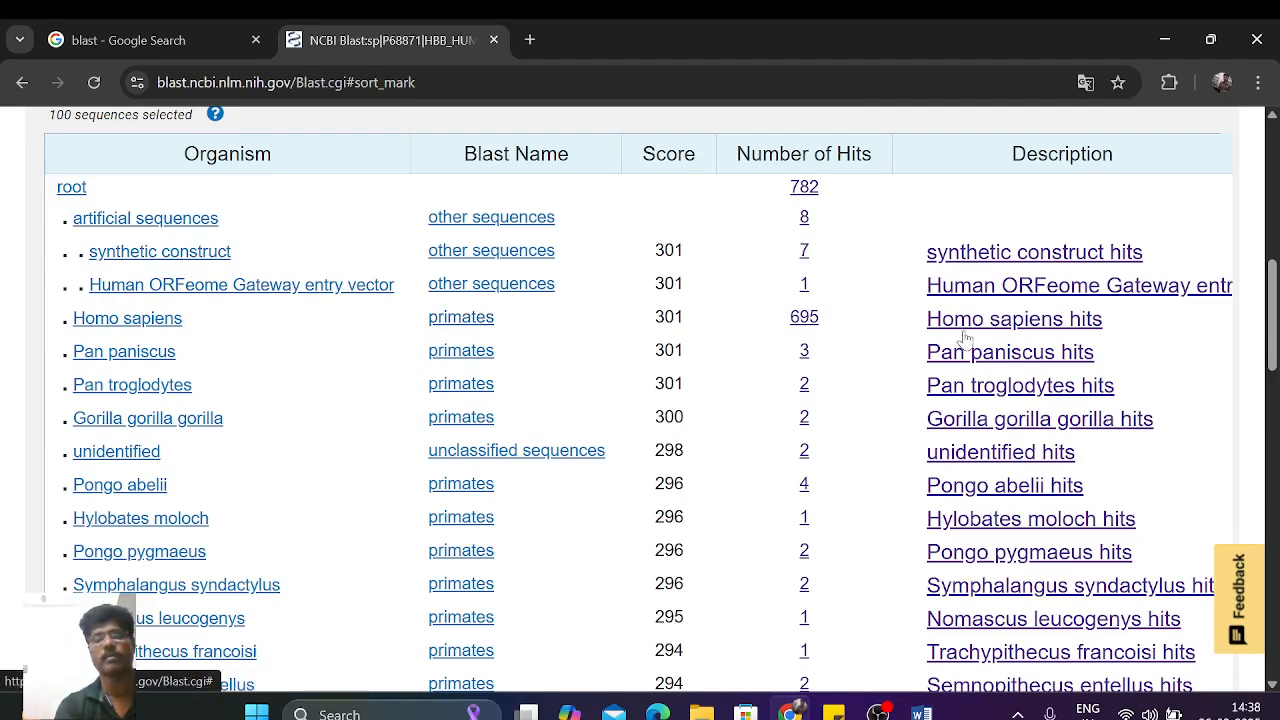
scroll(594, 480, down, 5)
scroll(594, 480, up, 10)
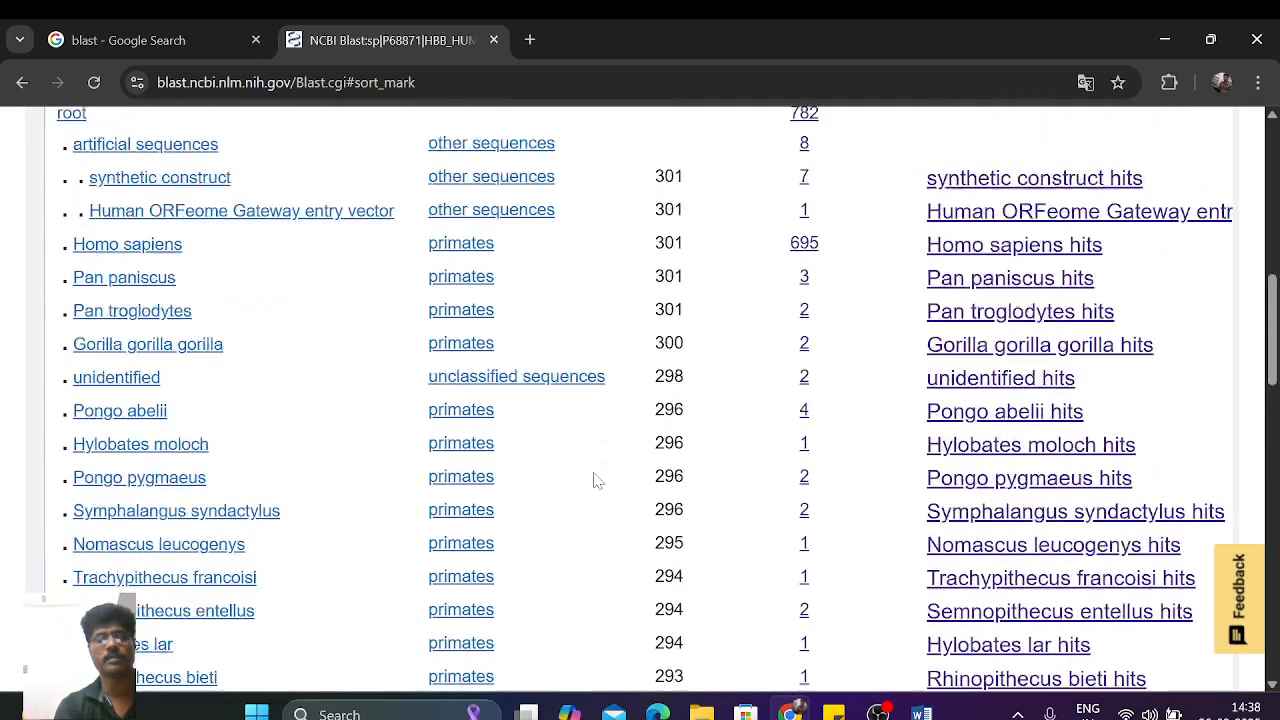
scroll(594, 480, down, 3)
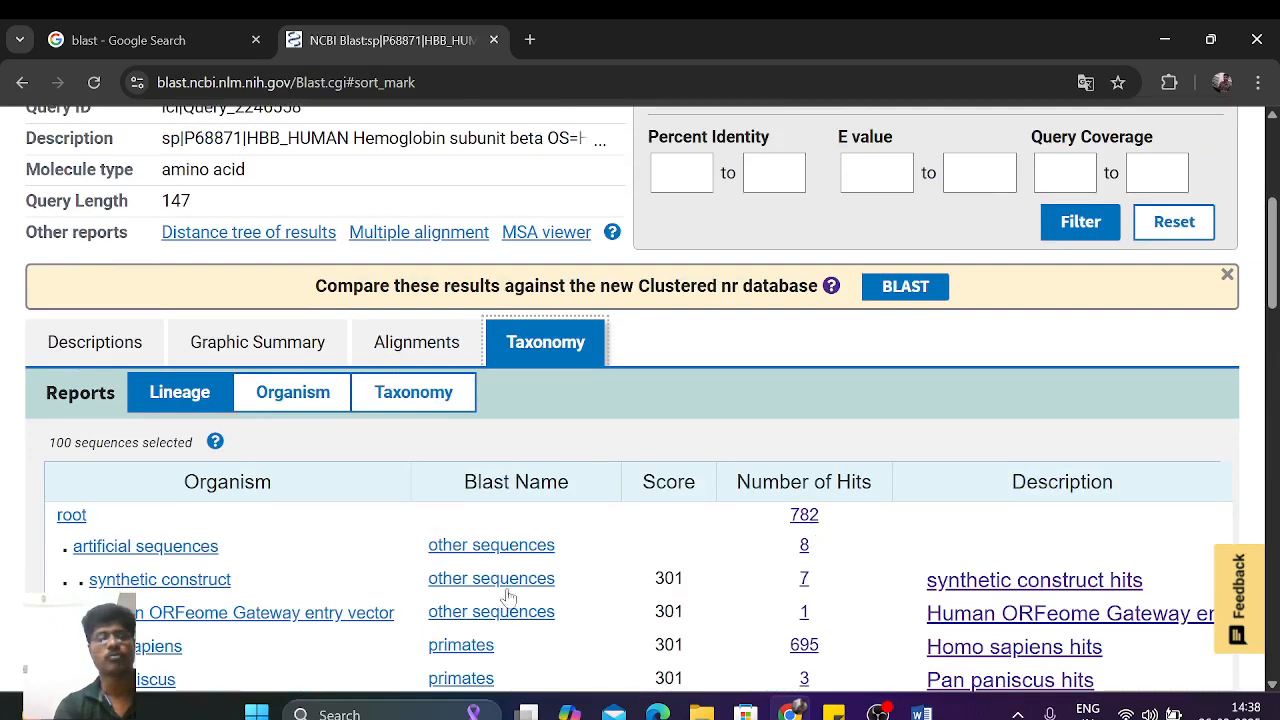
Step: Review the Organism report of the hits, and examine the Taxonomy report's hit and organism numbers per group
click(288, 393)
scroll(287, 399, down, 1)
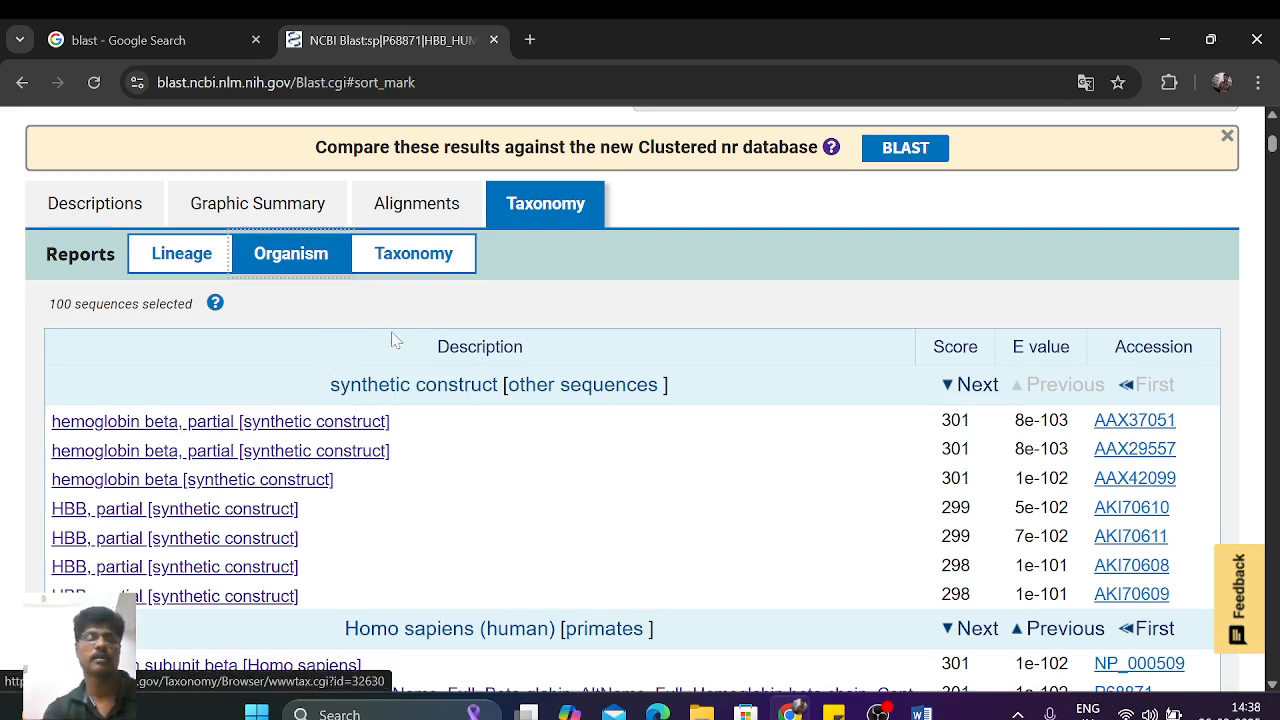
click(410, 258)
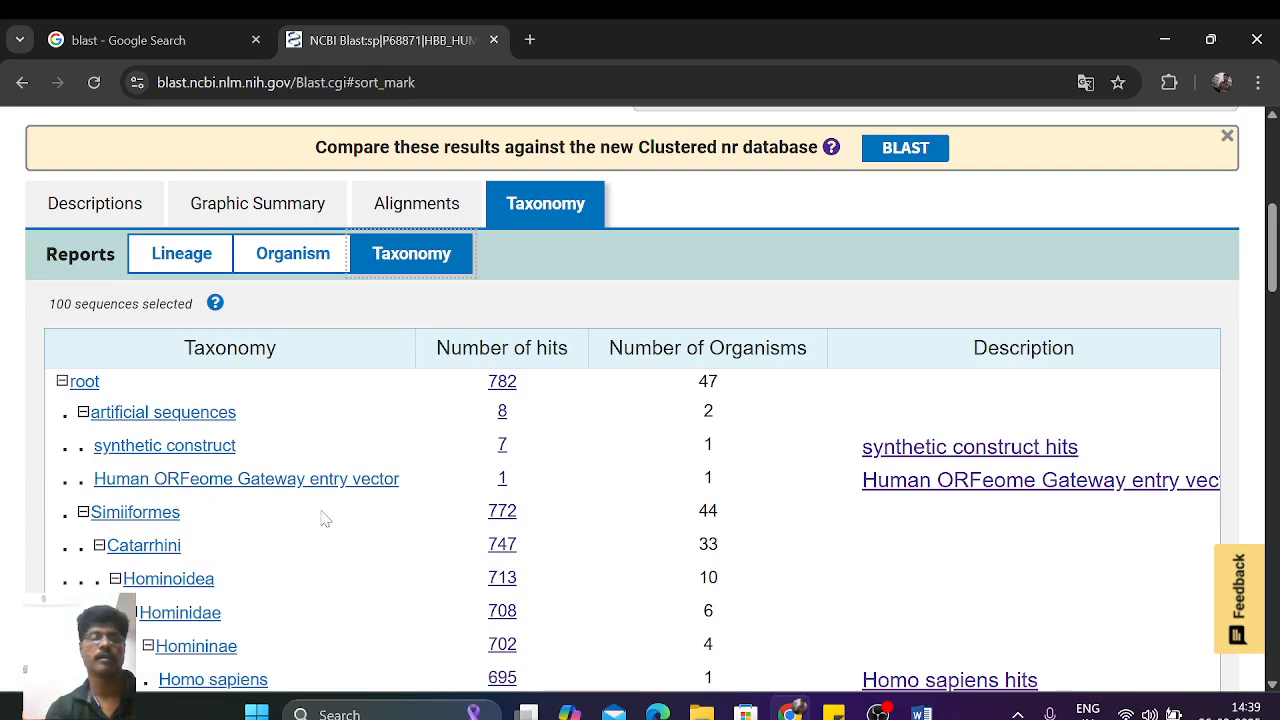
scroll(615, 535, down, 3)
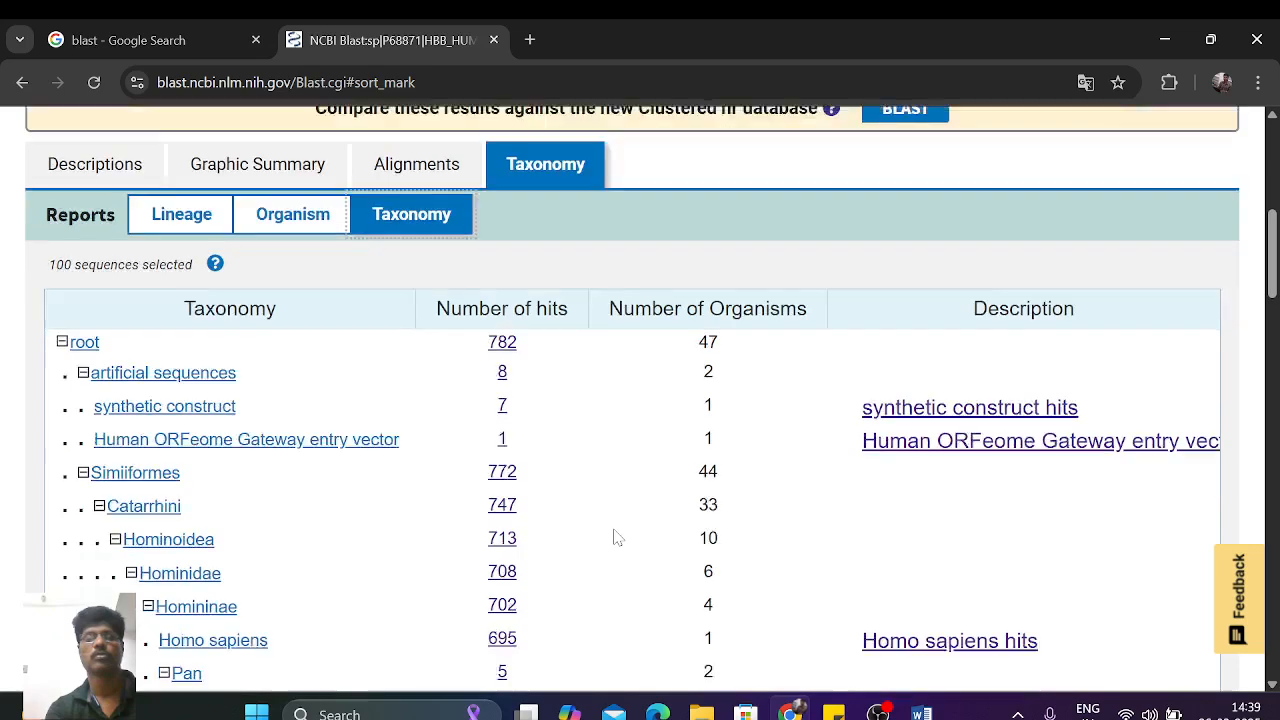
scroll(615, 537, up, 3)
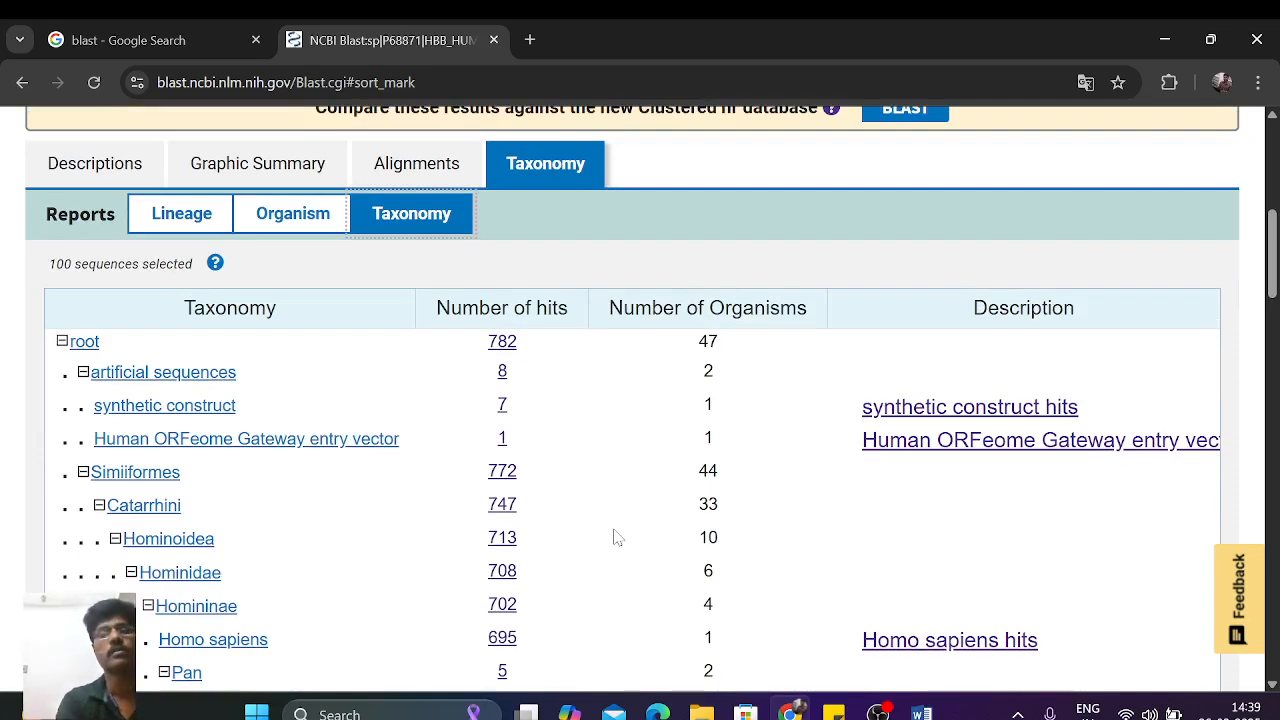
scroll(615, 537, up, 4)
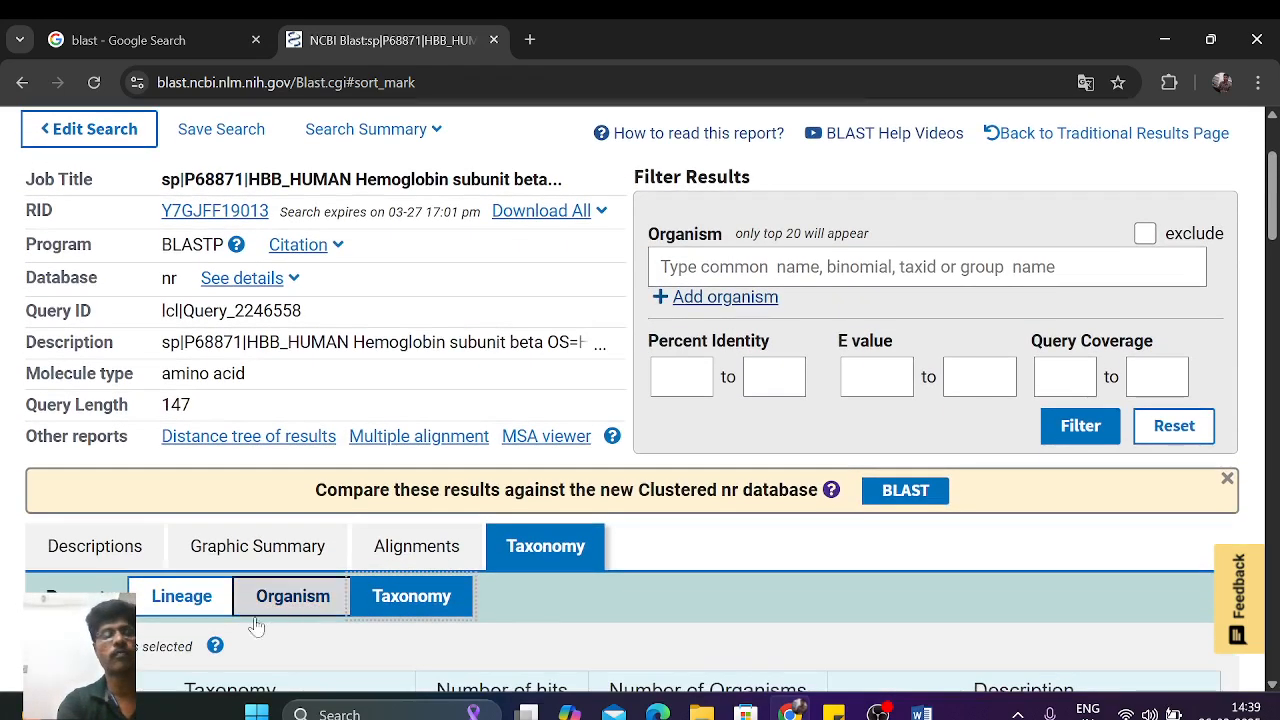
Step: Return to the hit descriptions, open the distance tree of results for all selected sequences, and examine its branches
click(126, 543)
scroll(697, 532, down, 2)
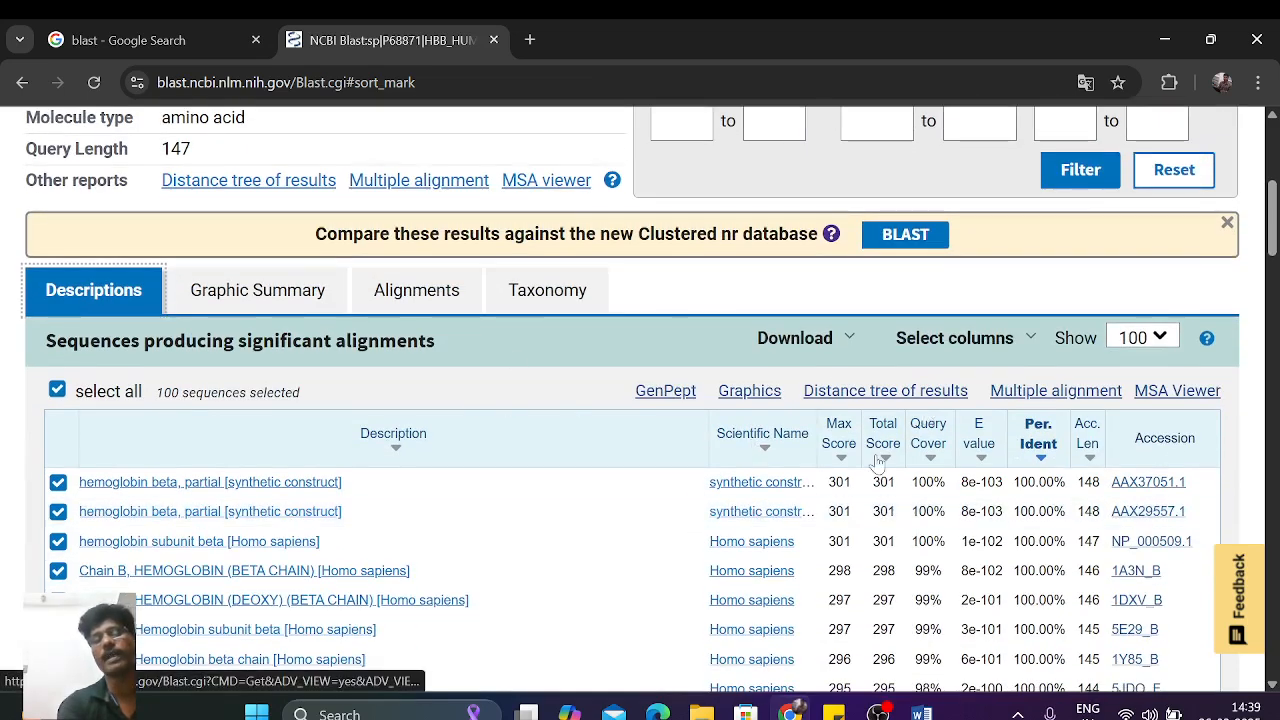
click(845, 391)
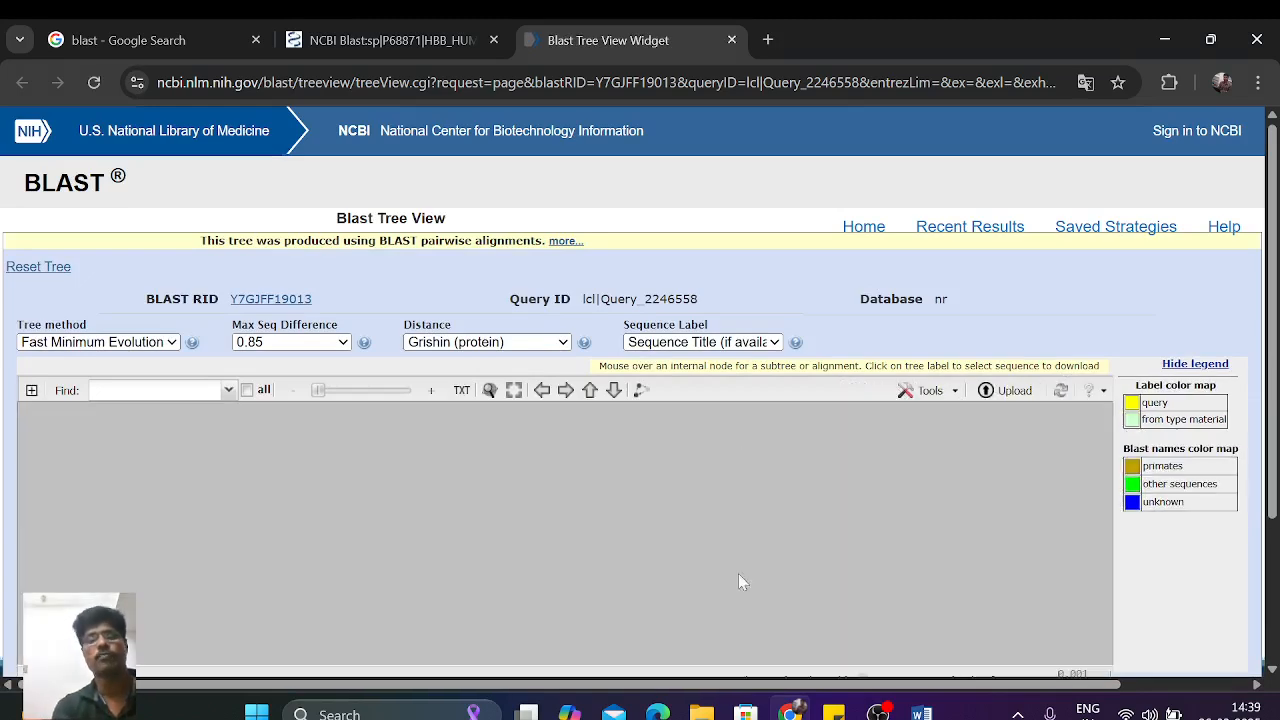
mouse_move(782, 605)
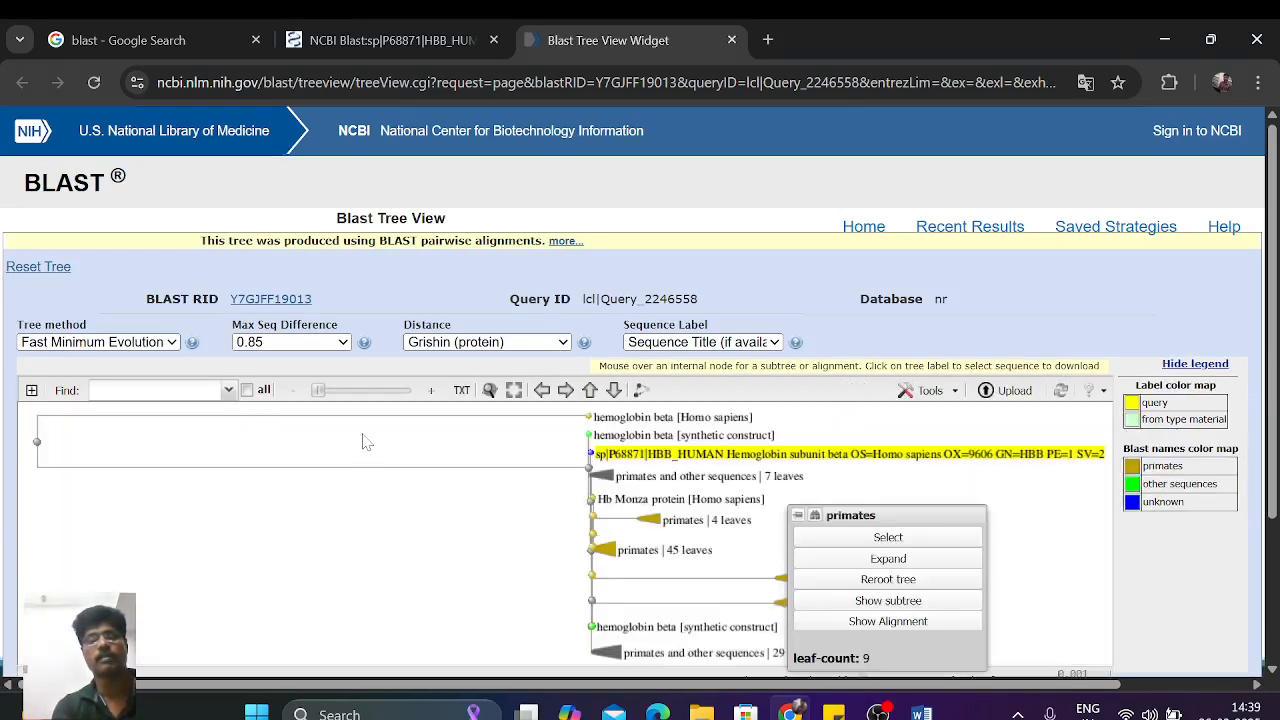
scroll(465, 550, down, 2)
scroll(465, 550, up, 3)
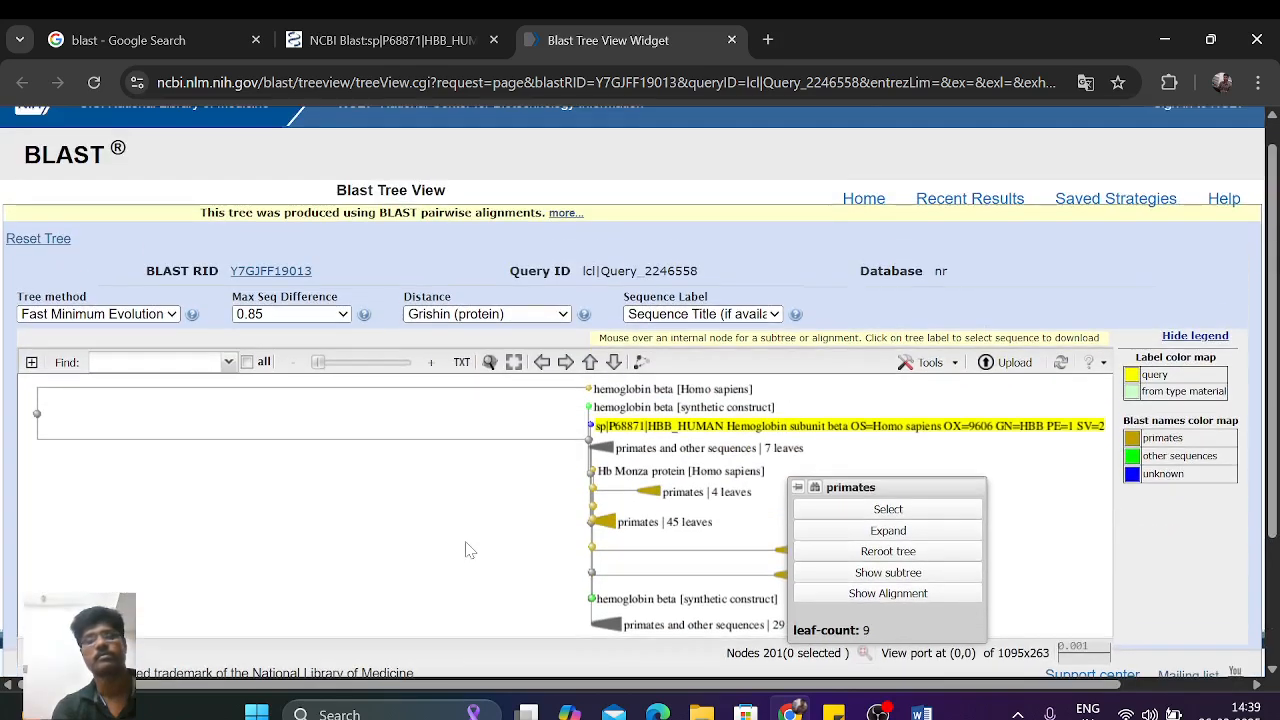
scroll(465, 550, down, 1)
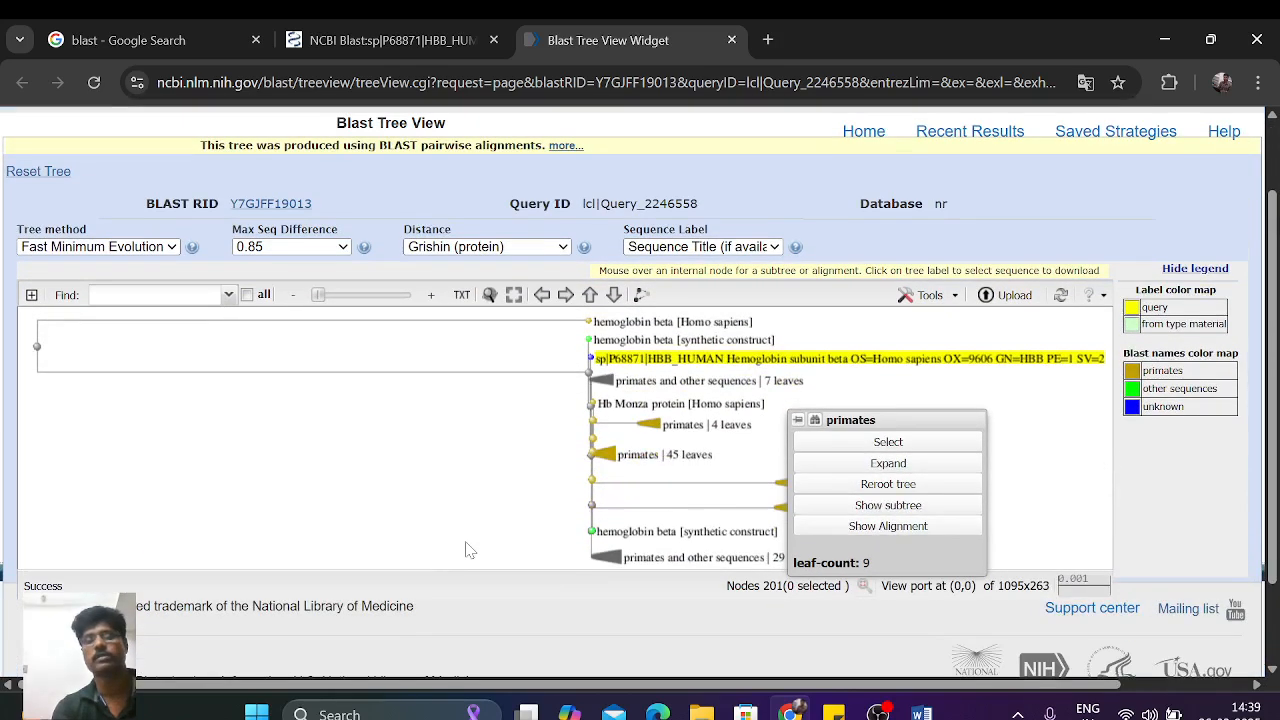
click(465, 550)
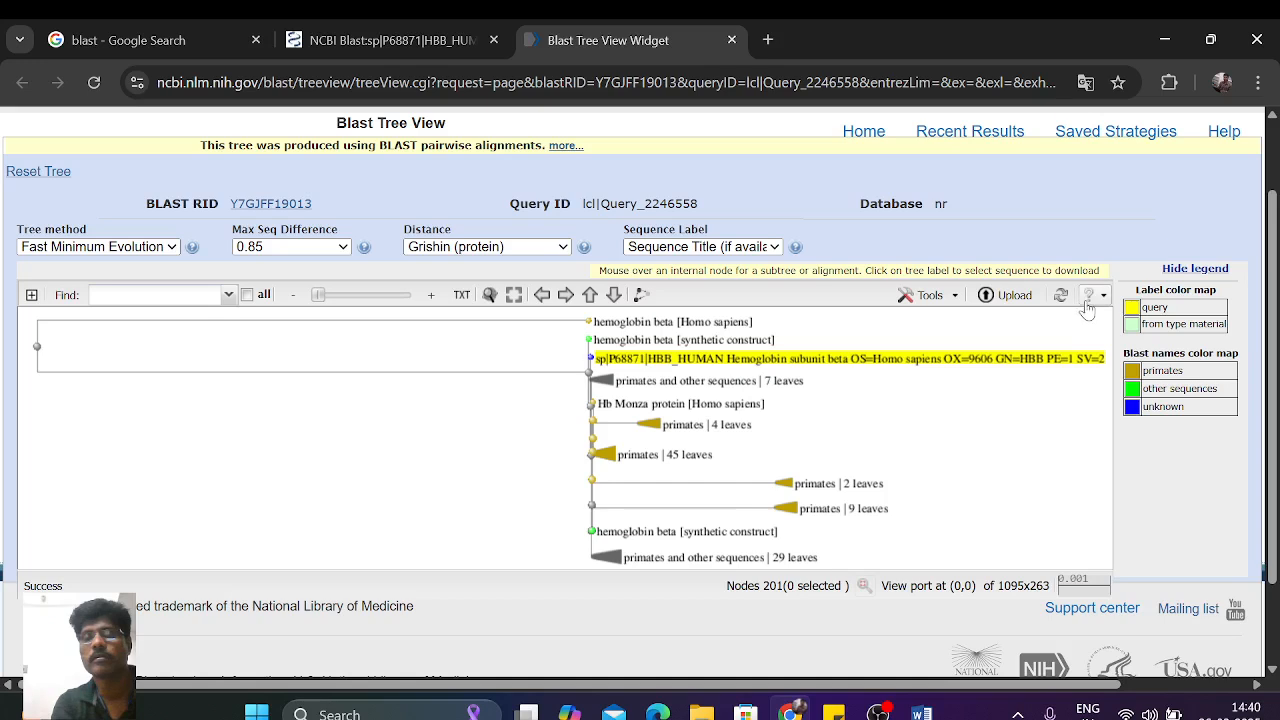
Step: Look over the tree's download formats, such as Newick and PDF, and close the tree view
click(615, 296)
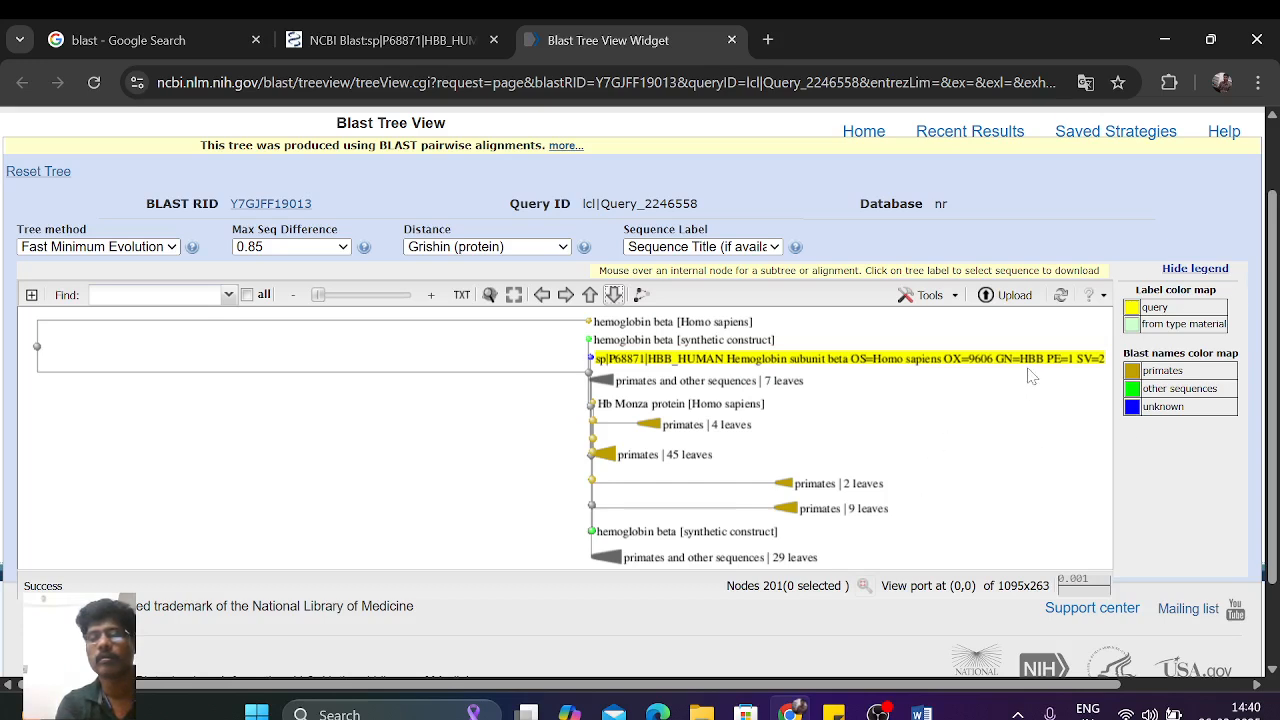
click(930, 295)
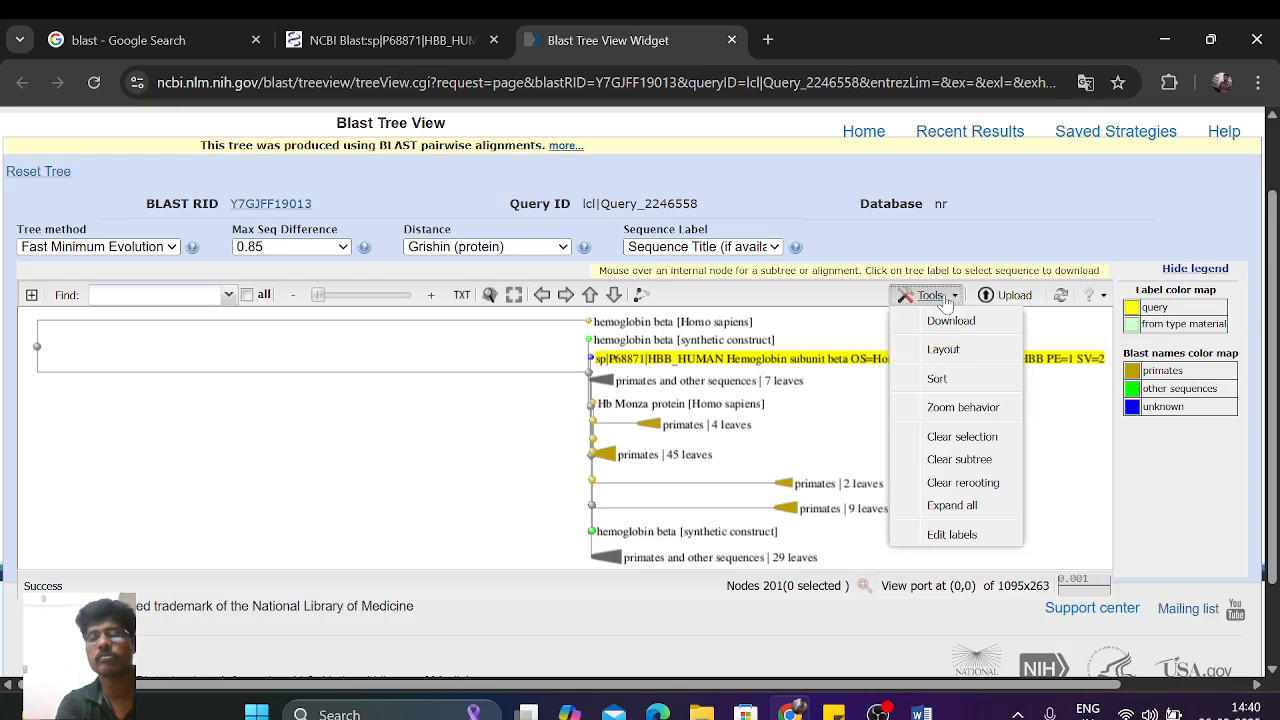
mouse_move(948, 325)
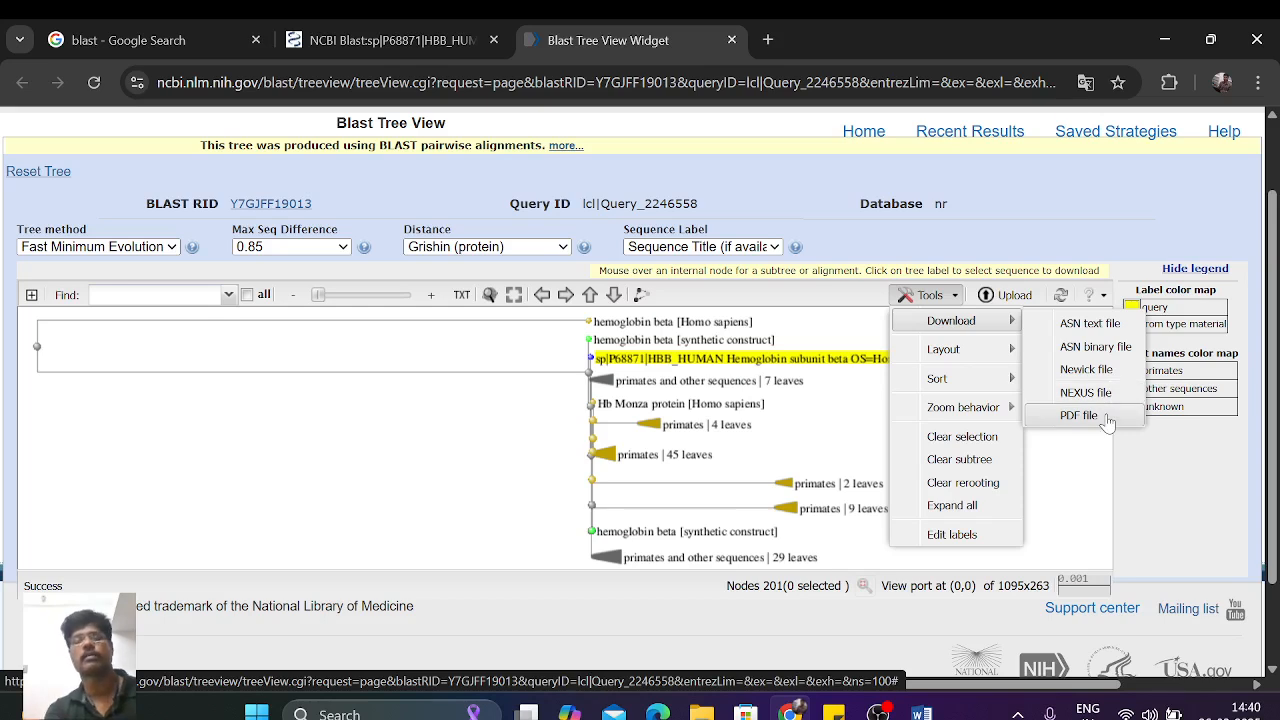
click(818, 437)
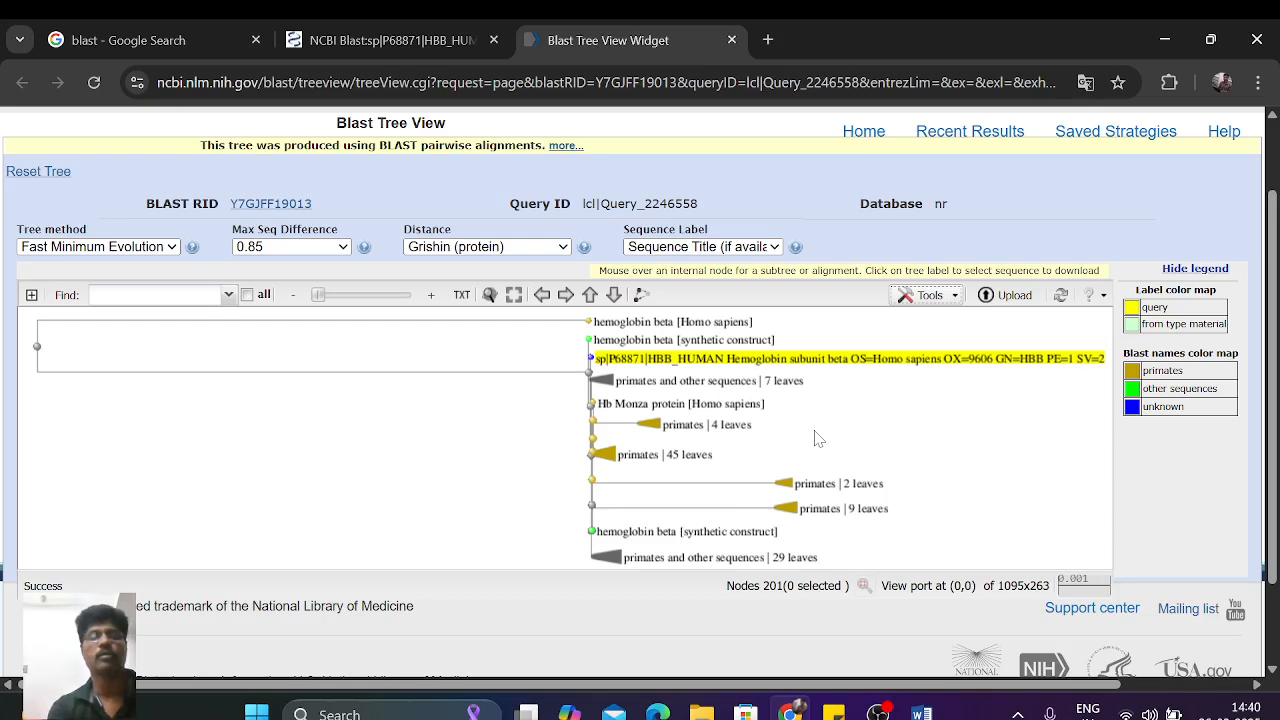
scroll(818, 437, up, 1)
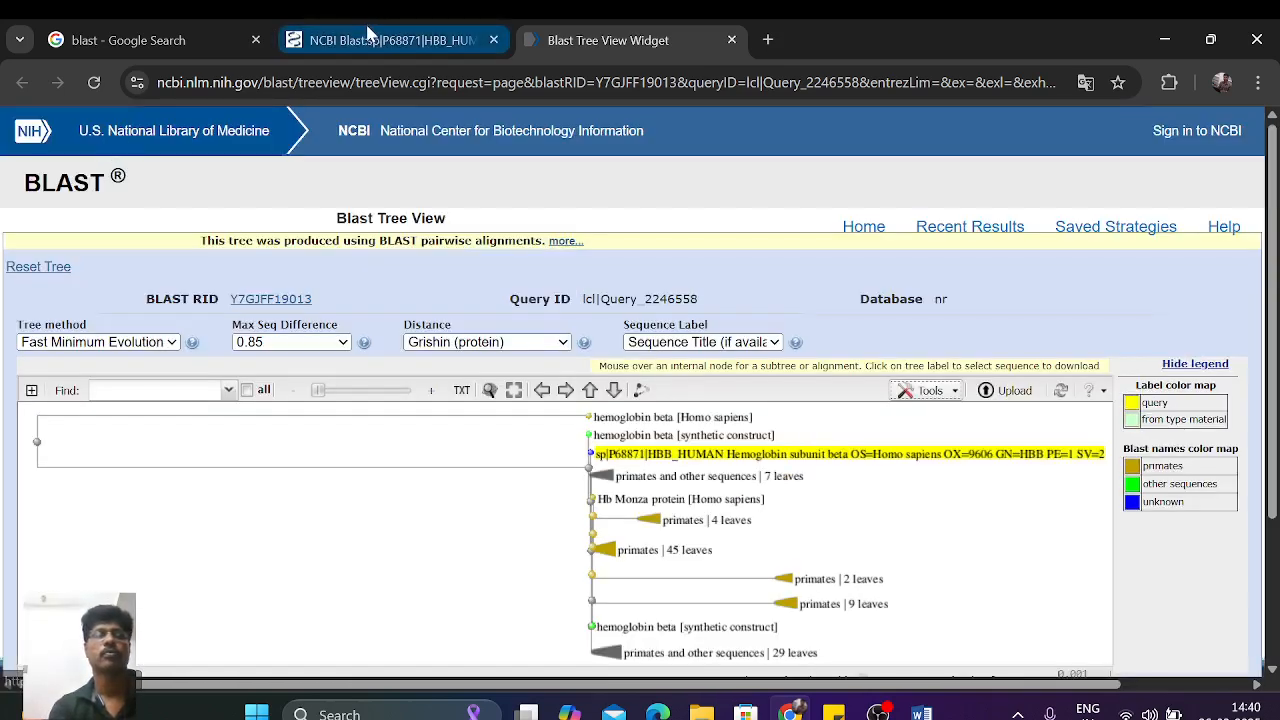
click(731, 40)
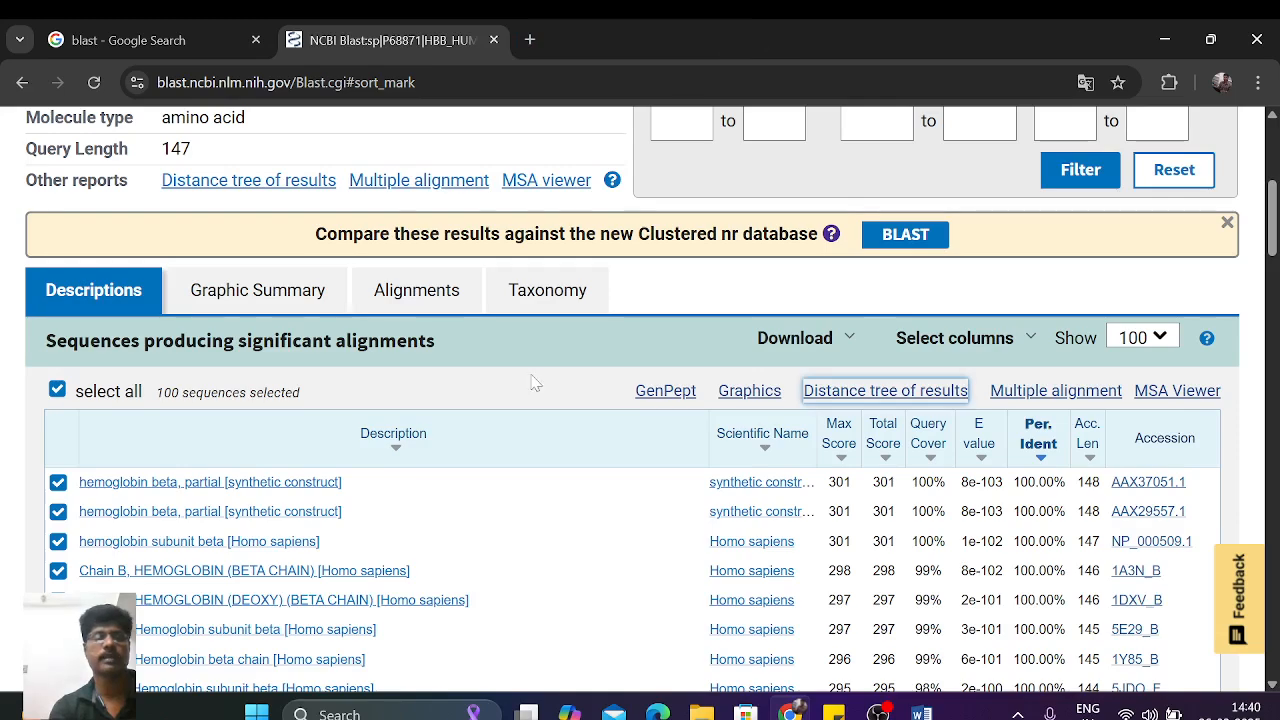
Step: Deselect all hits, and select only the first ten sequences, from AAX37051.1 to 6NBC_B
scroll(534, 380, down, 1)
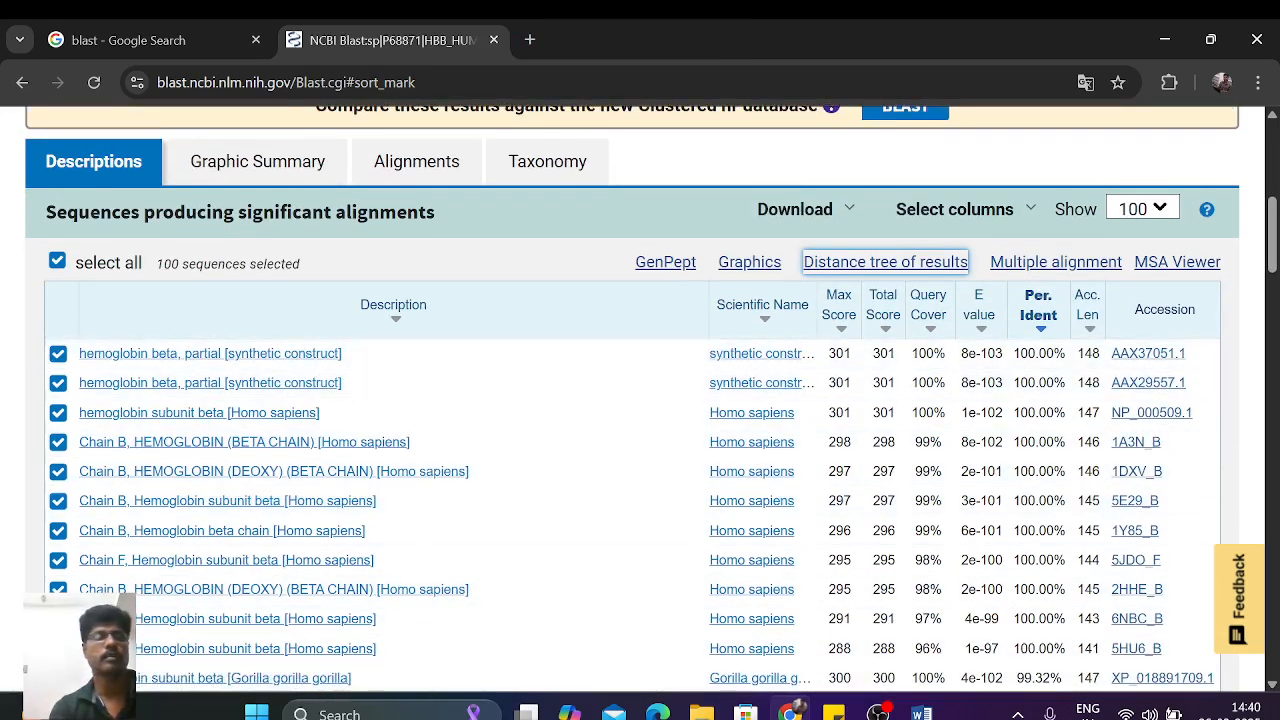
click(57, 263)
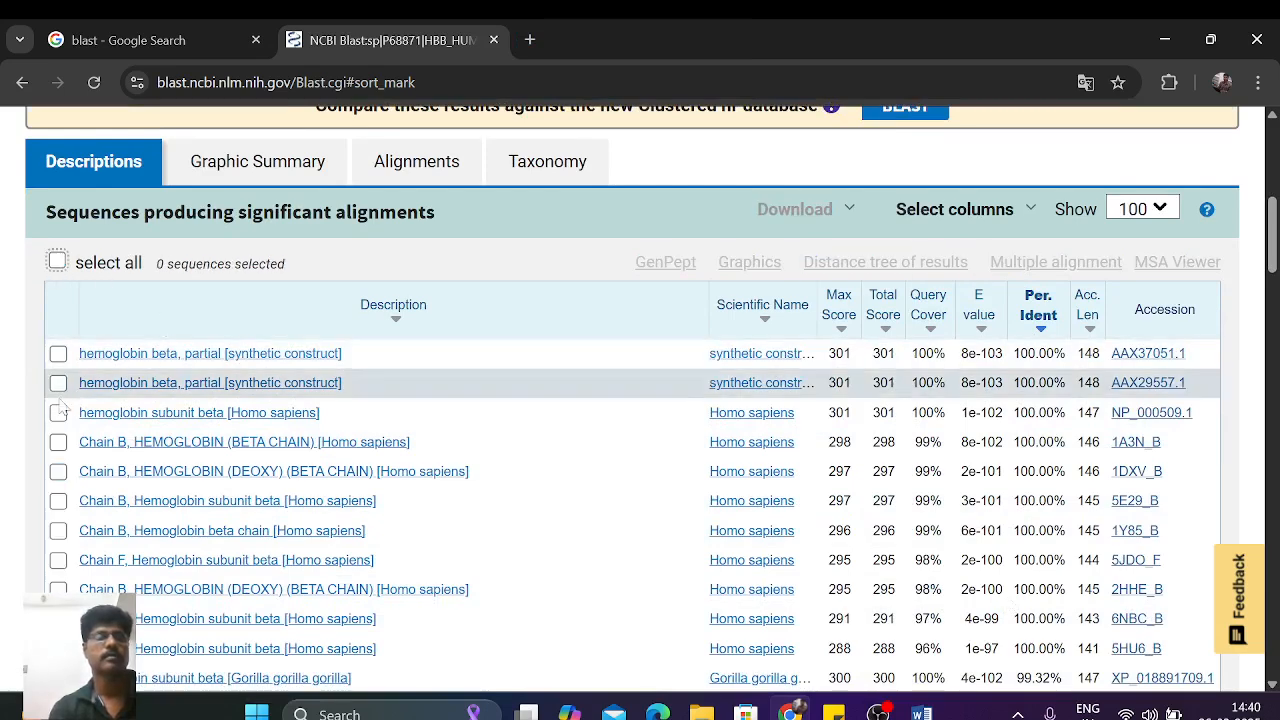
click(58, 354)
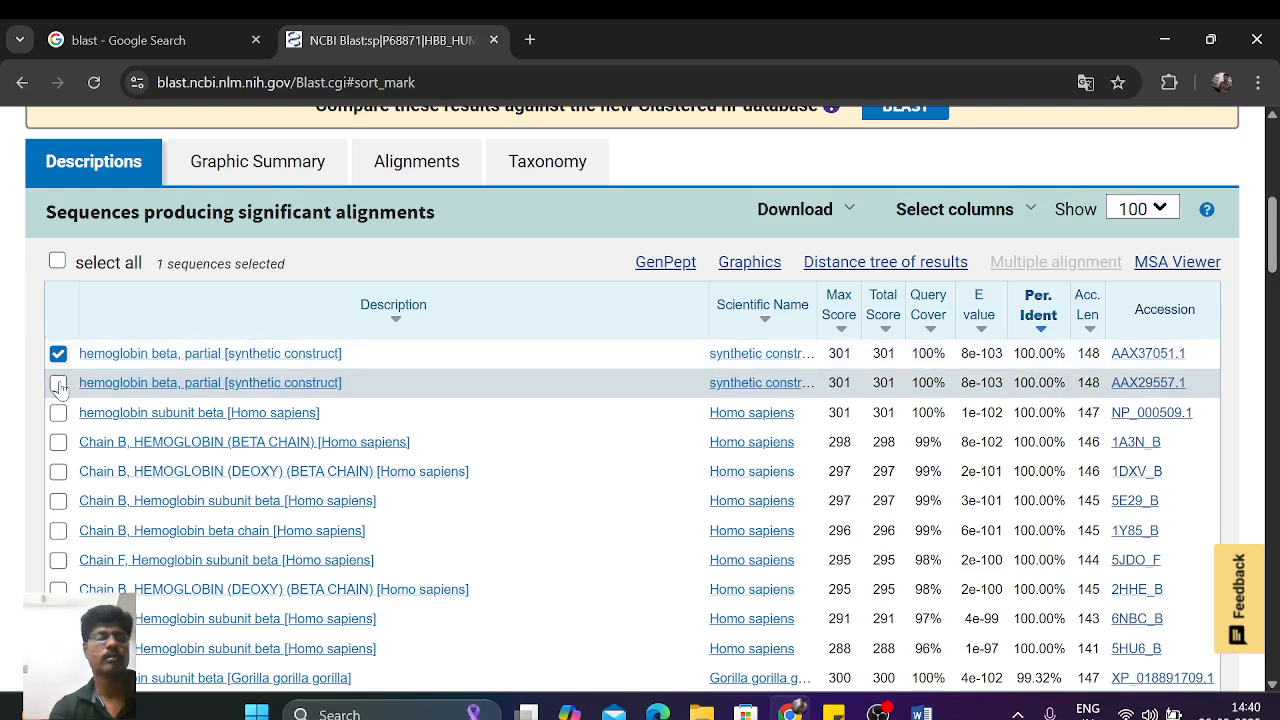
click(58, 383)
click(58, 412)
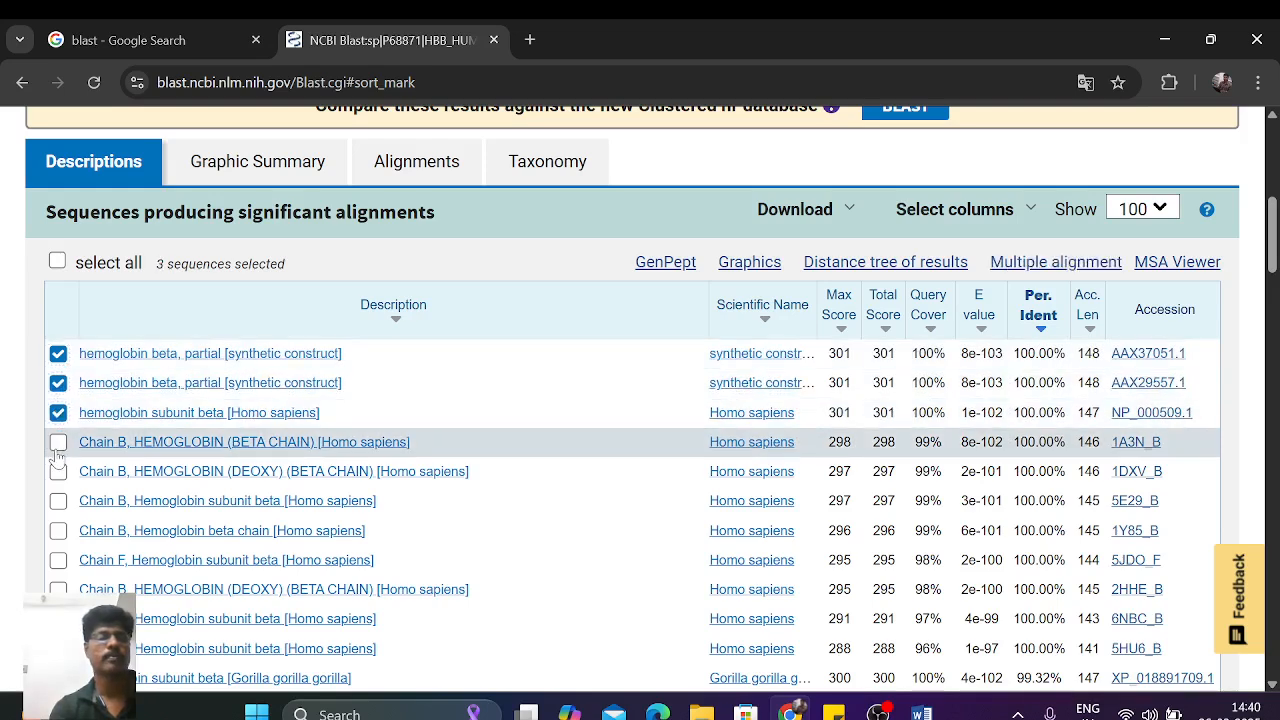
click(58, 442)
click(58, 472)
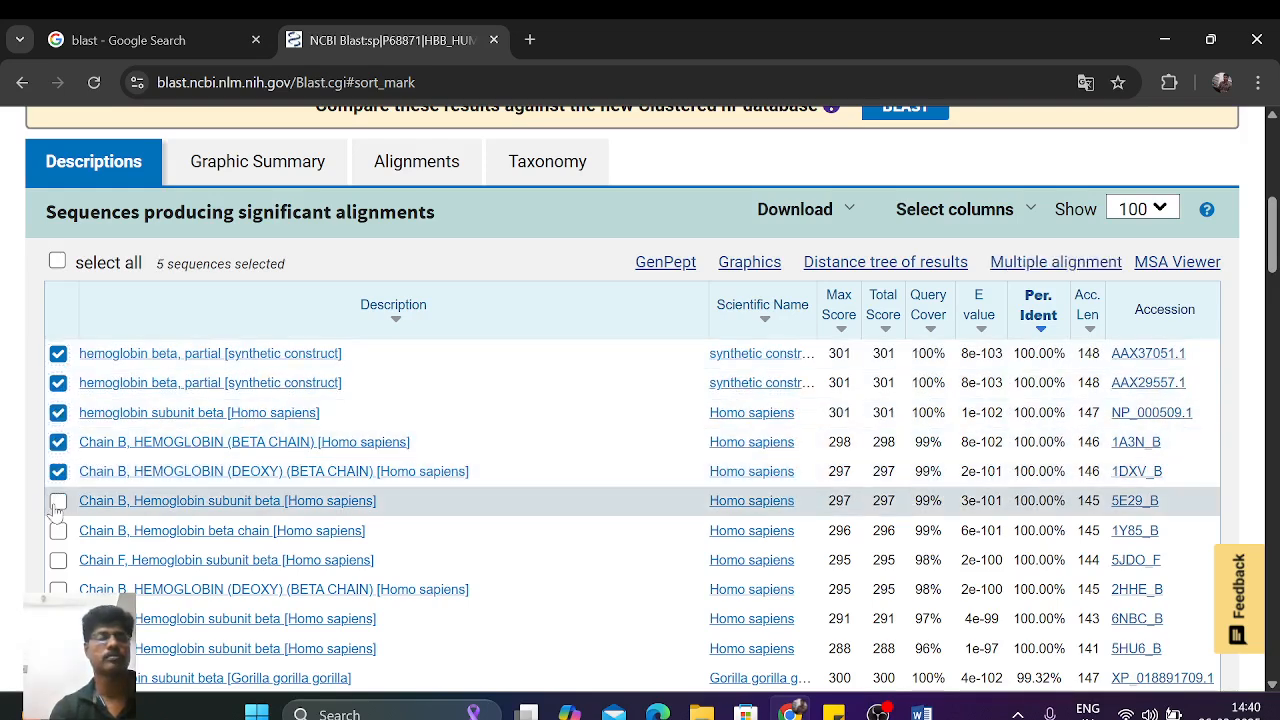
click(58, 501)
click(58, 530)
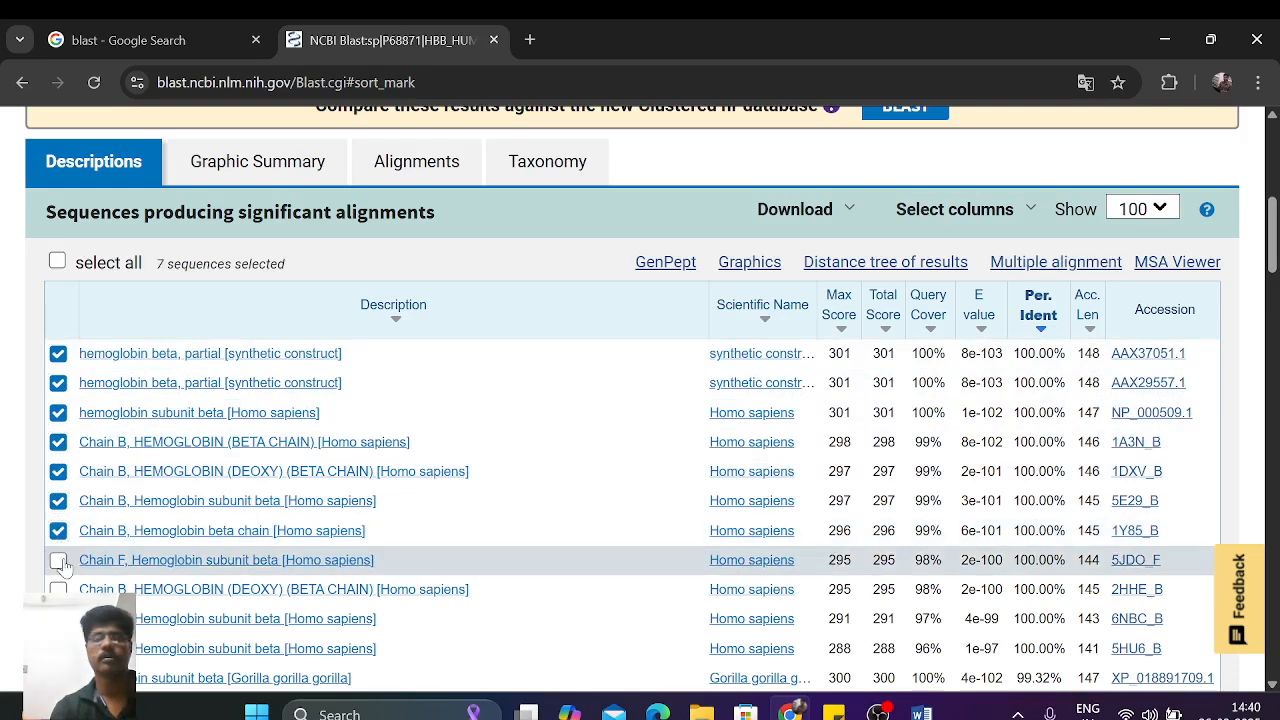
click(59, 561)
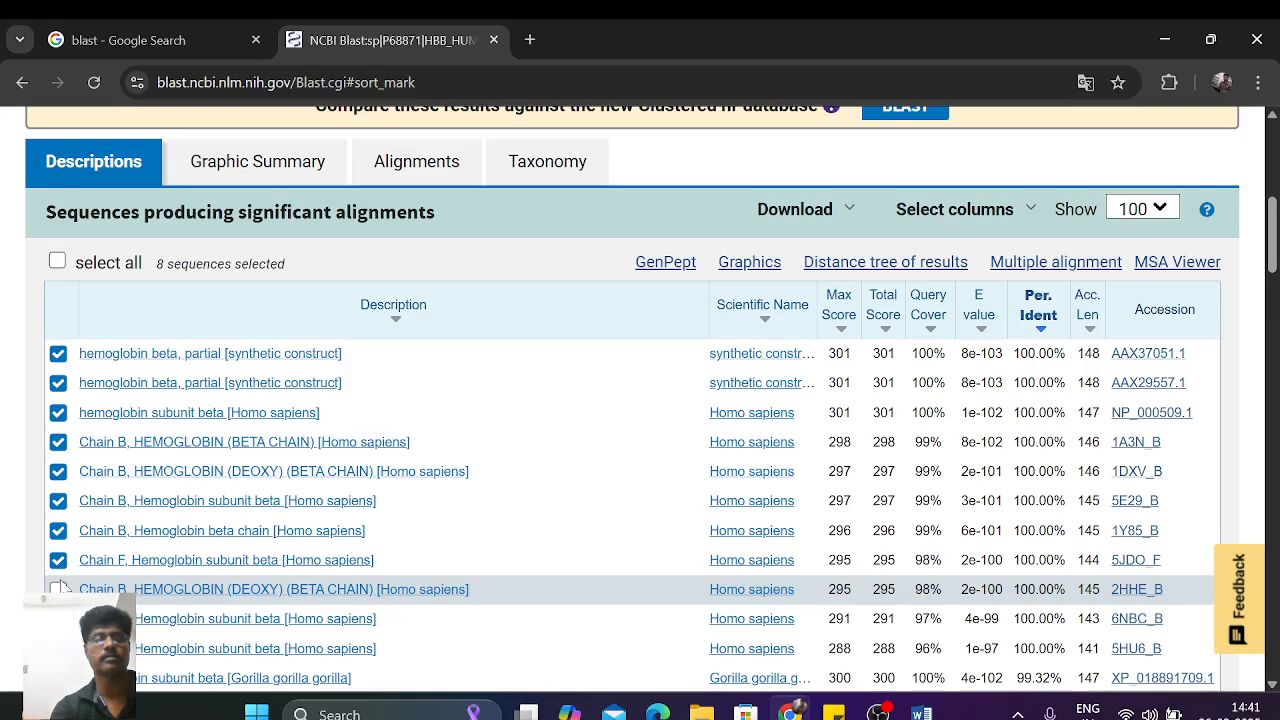
scroll(60, 578, down, 1)
click(58, 549)
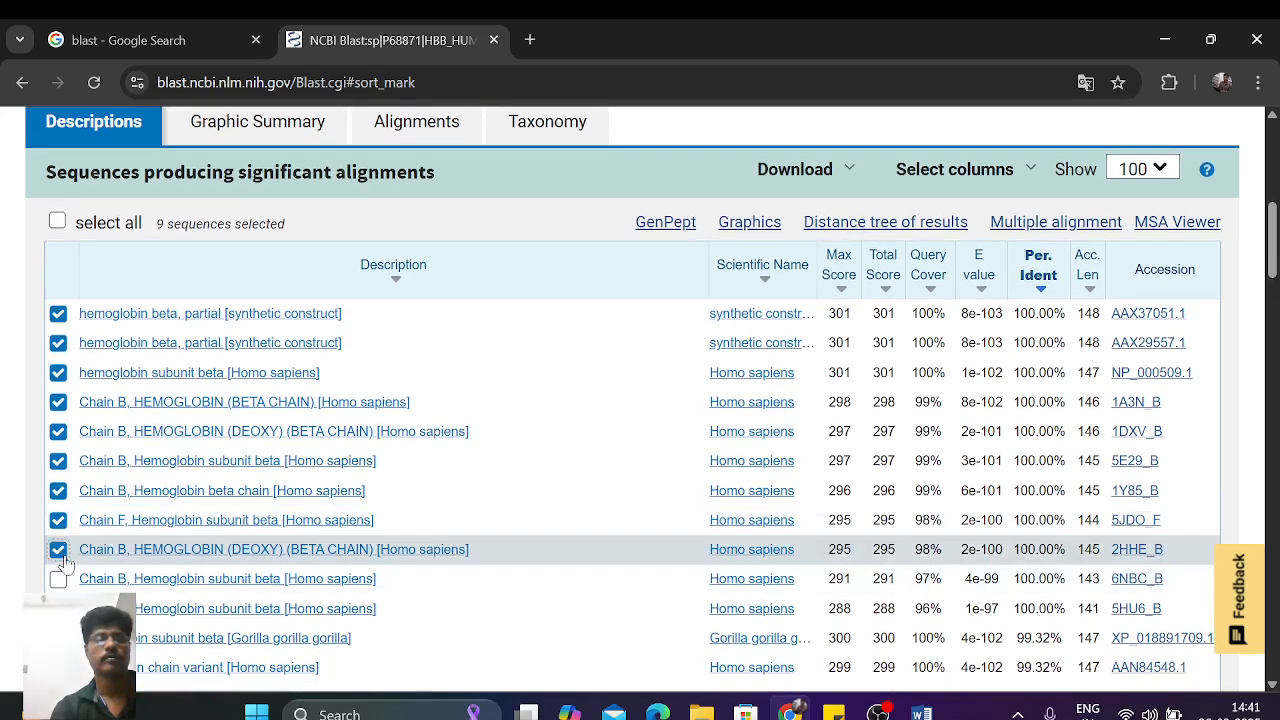
click(58, 579)
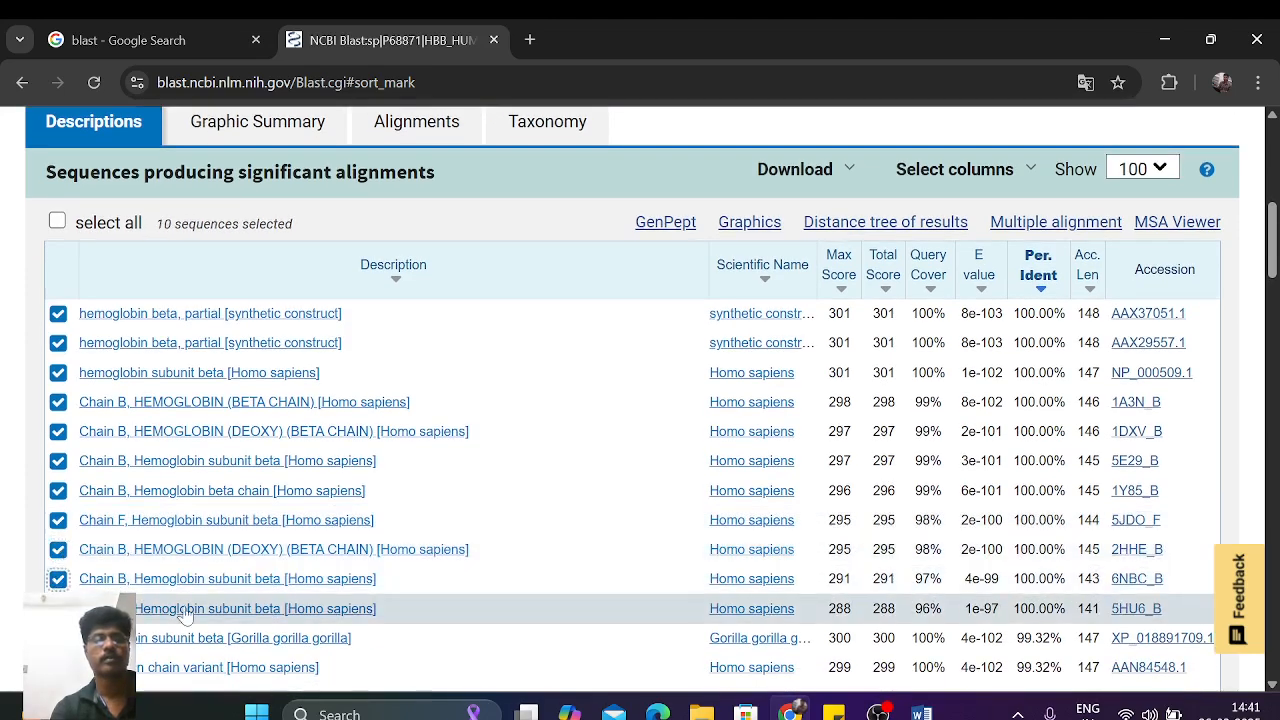
Step: Open the distance tree for the ten selected sequences in a separate page, and return to the BLAST results
scroll(120, 600, down, 1)
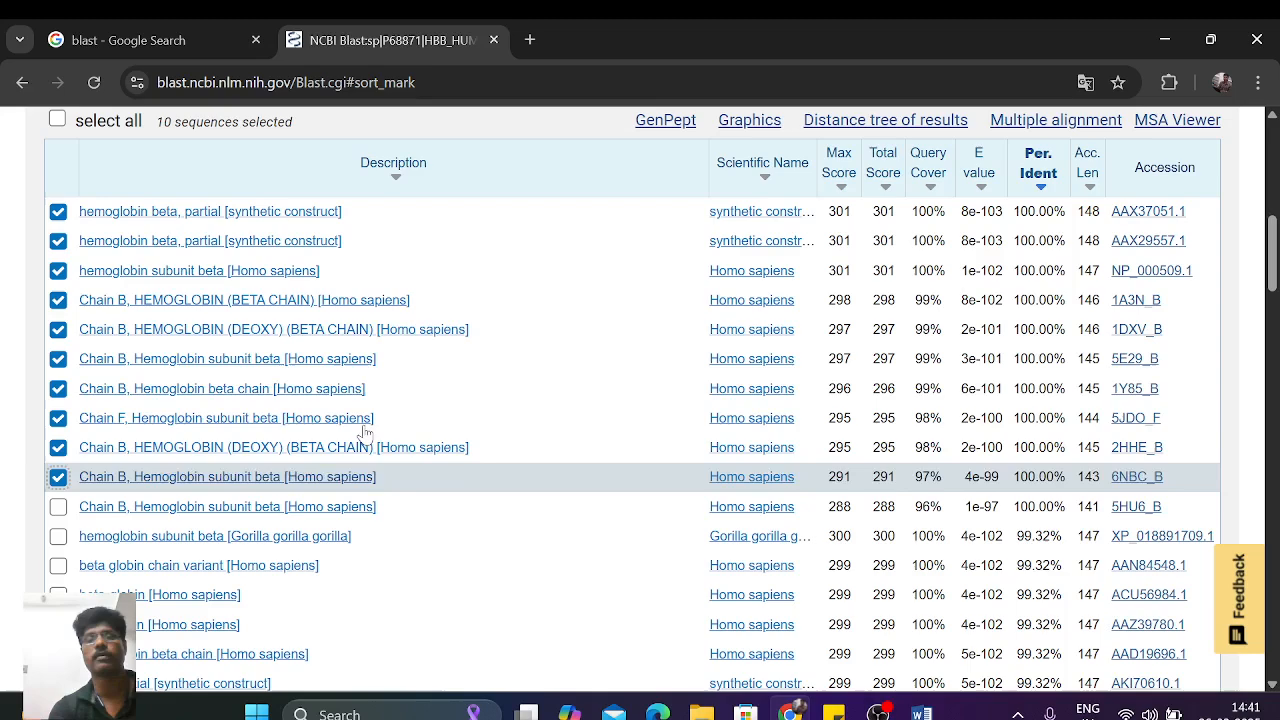
scroll(466, 380, up, 2)
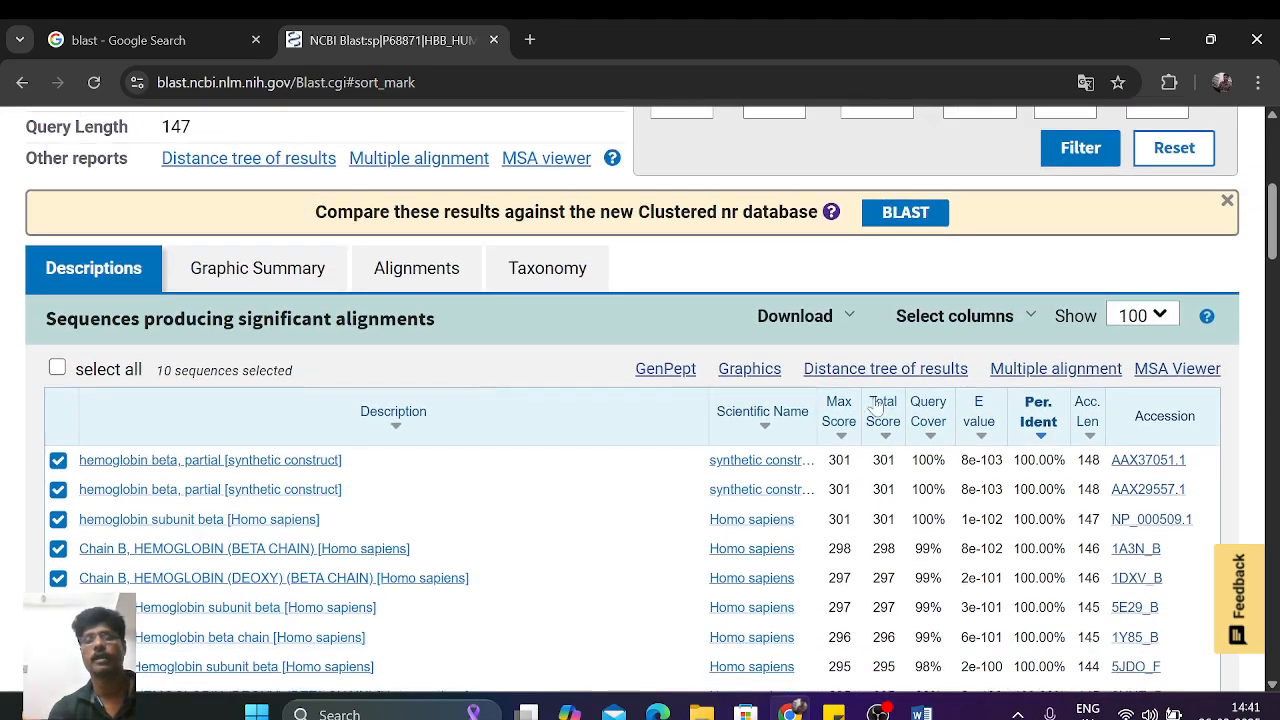
click(886, 370)
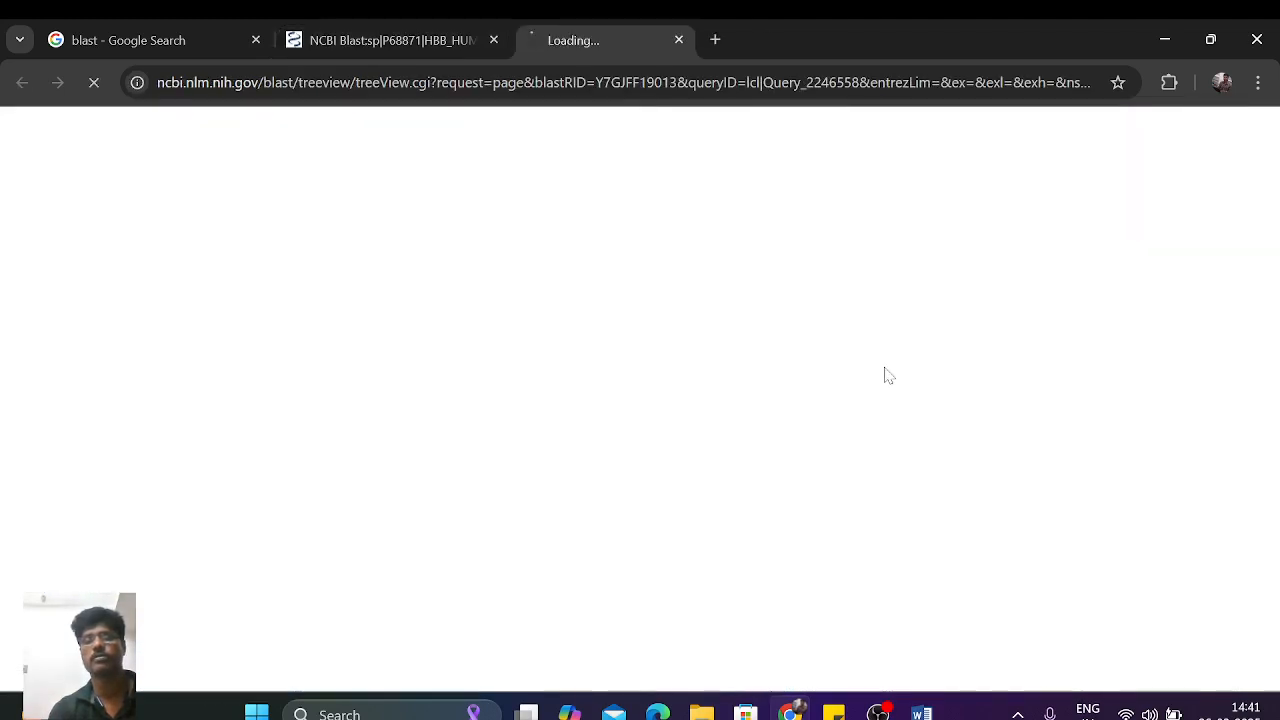
click(408, 40)
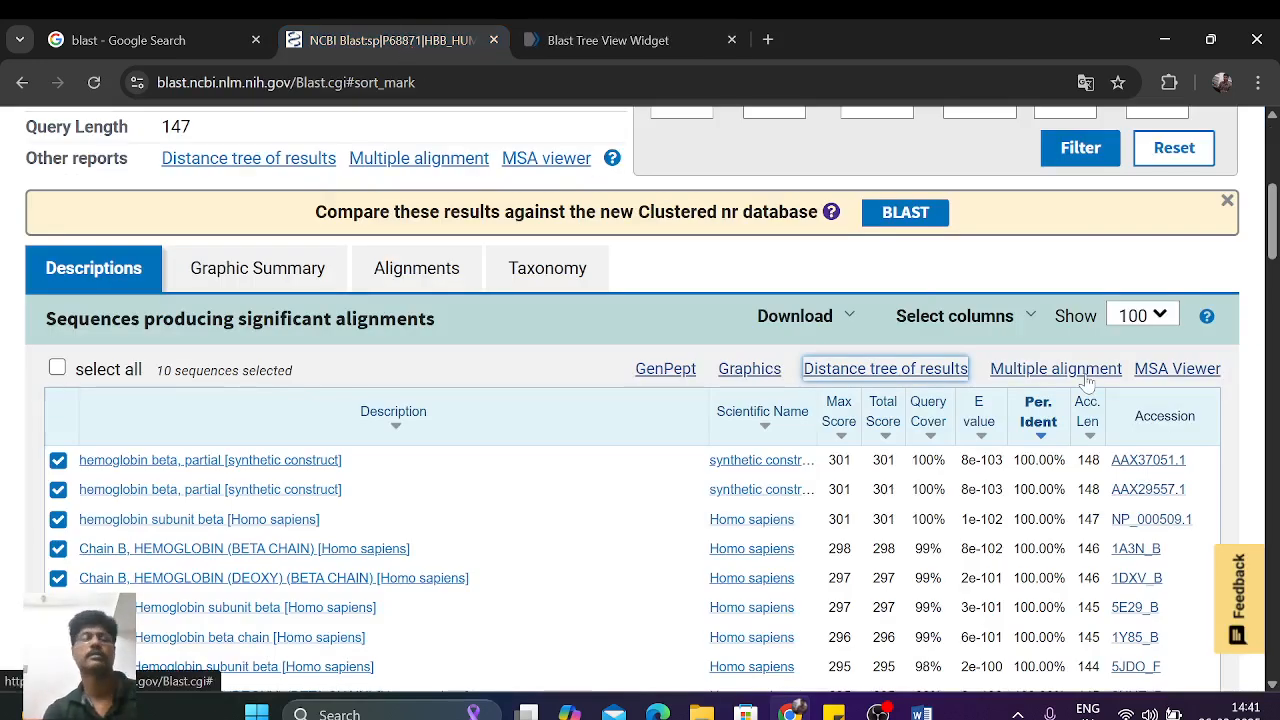
Step: Examine the distance tree of the ten selected sequences, including their labels and the highlighted P68871 query
click(603, 39)
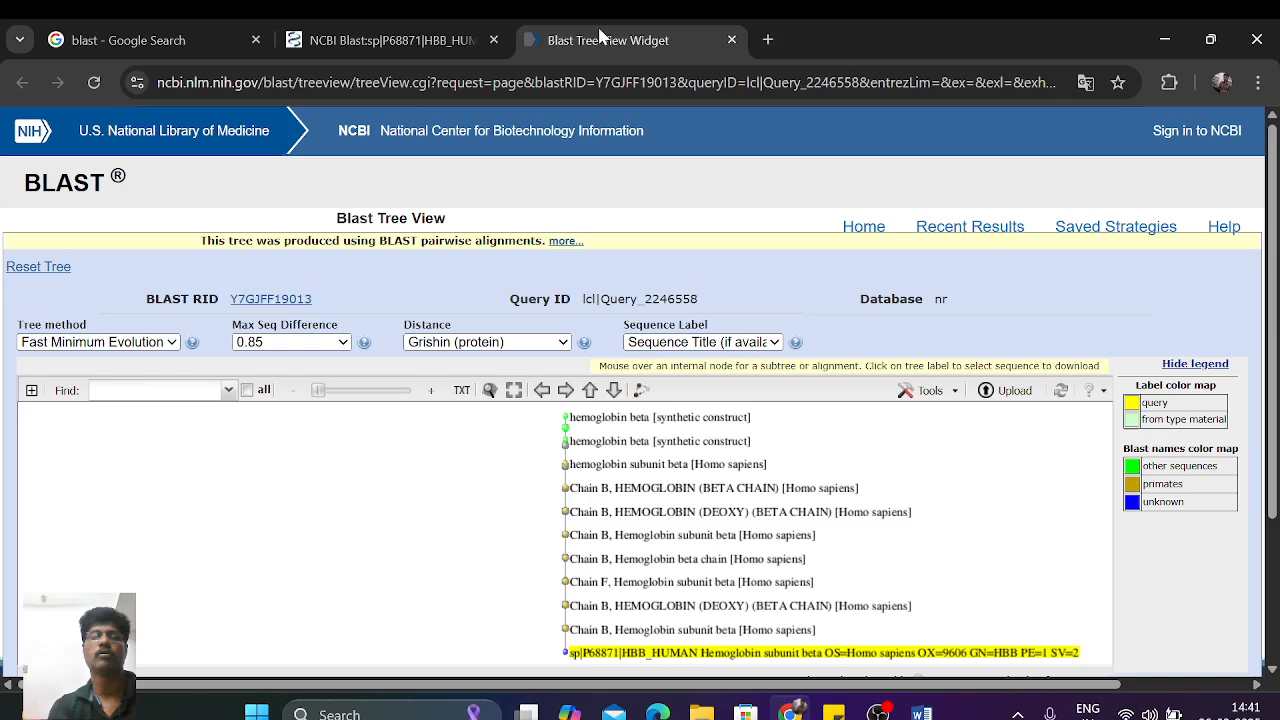
scroll(973, 634, down, 2)
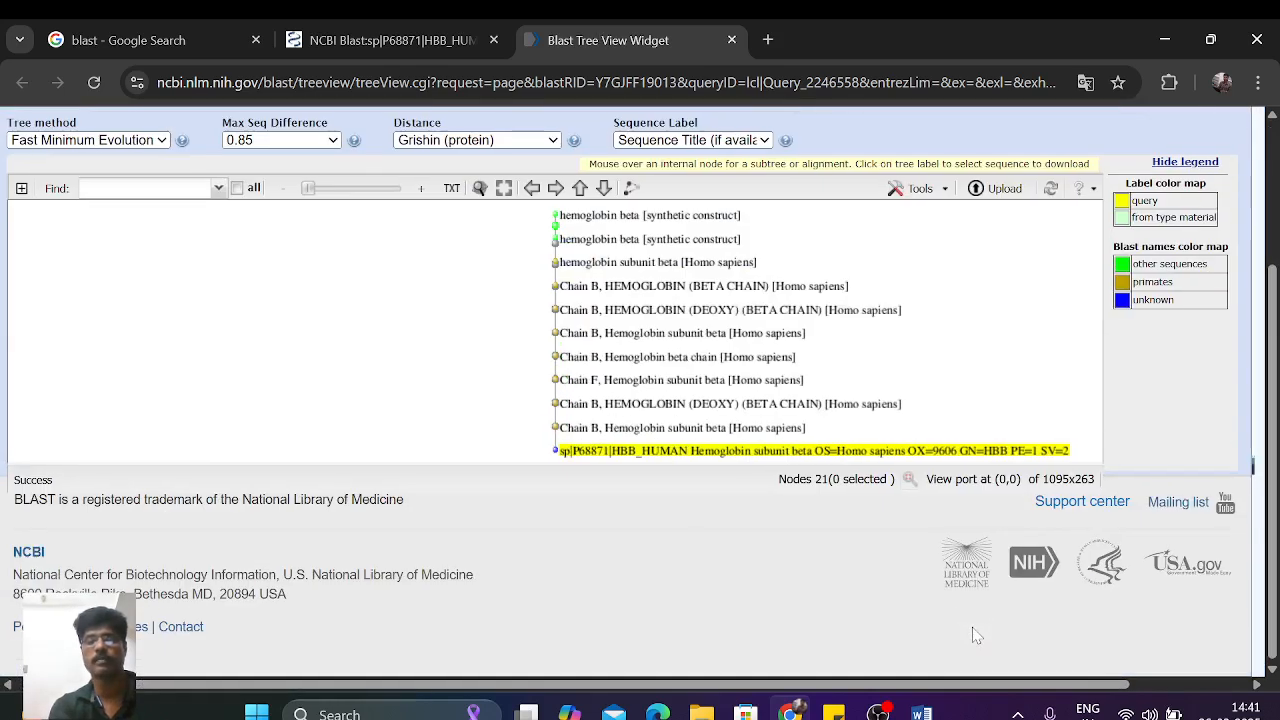
scroll(976, 634, up, 1)
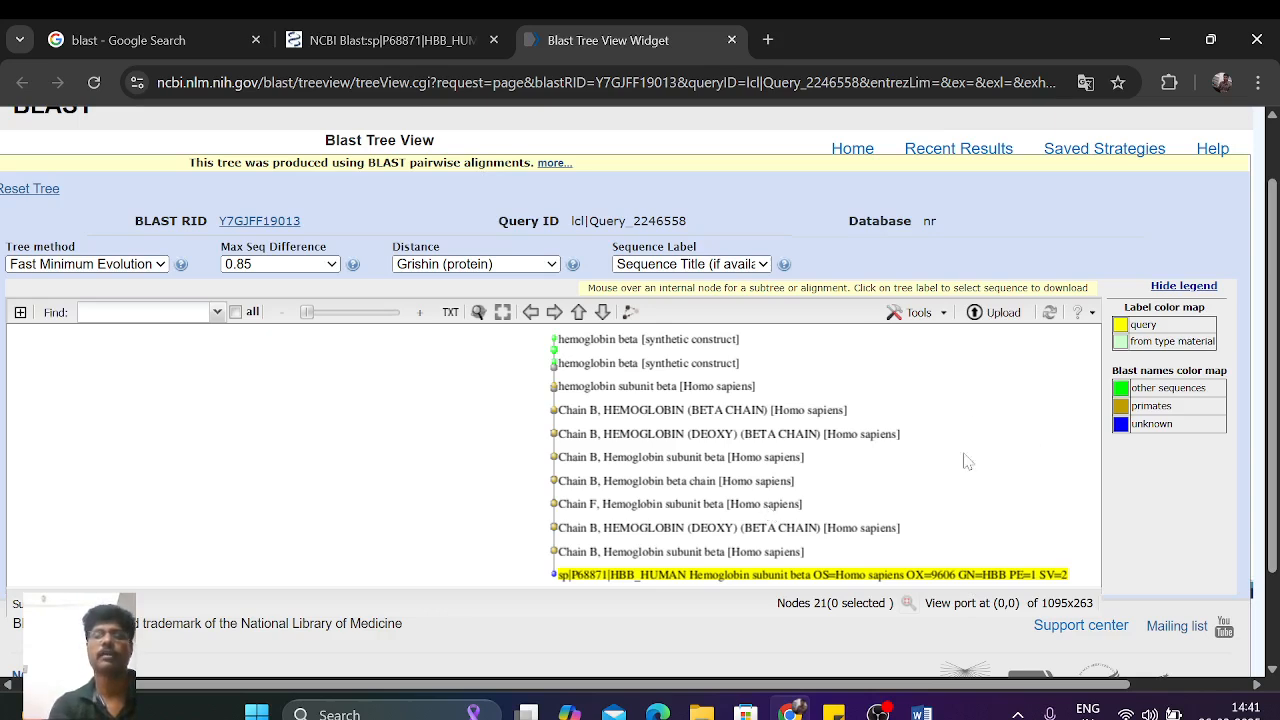
Step: Return to the BLAST results and review the ten selected hits and the report options above the descriptions table
click(330, 40)
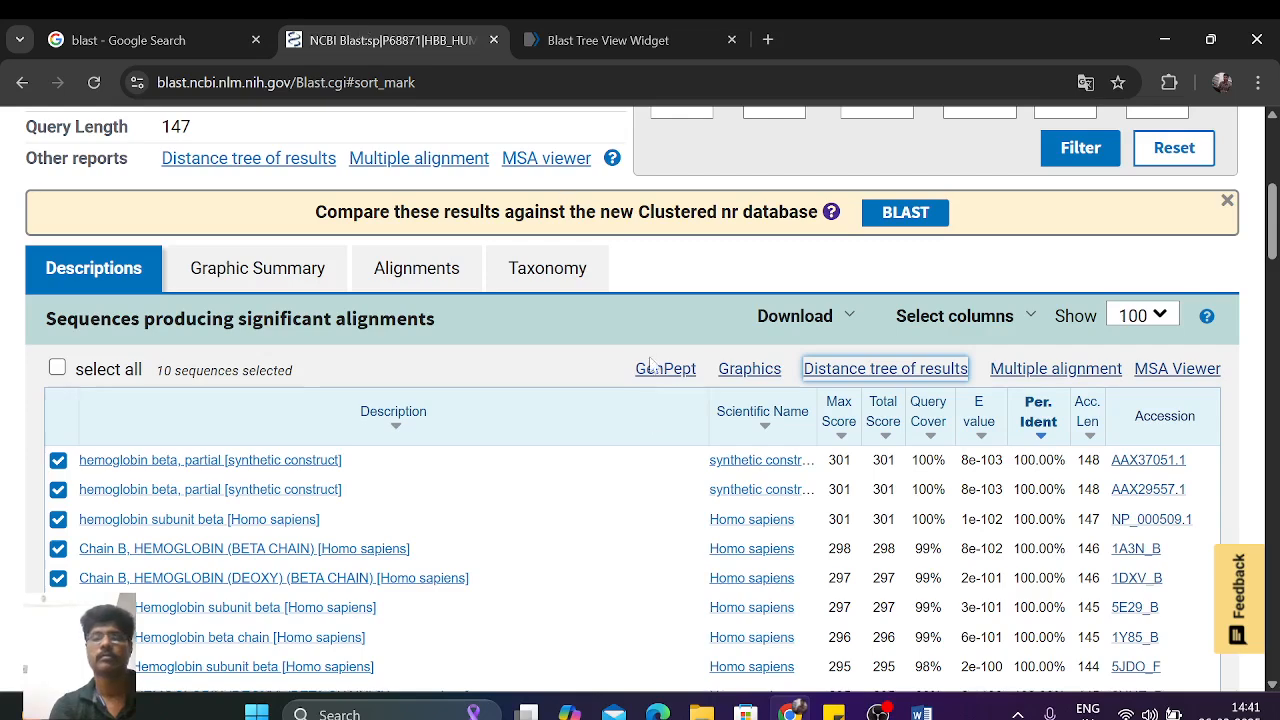
scroll(655, 418, down, 2)
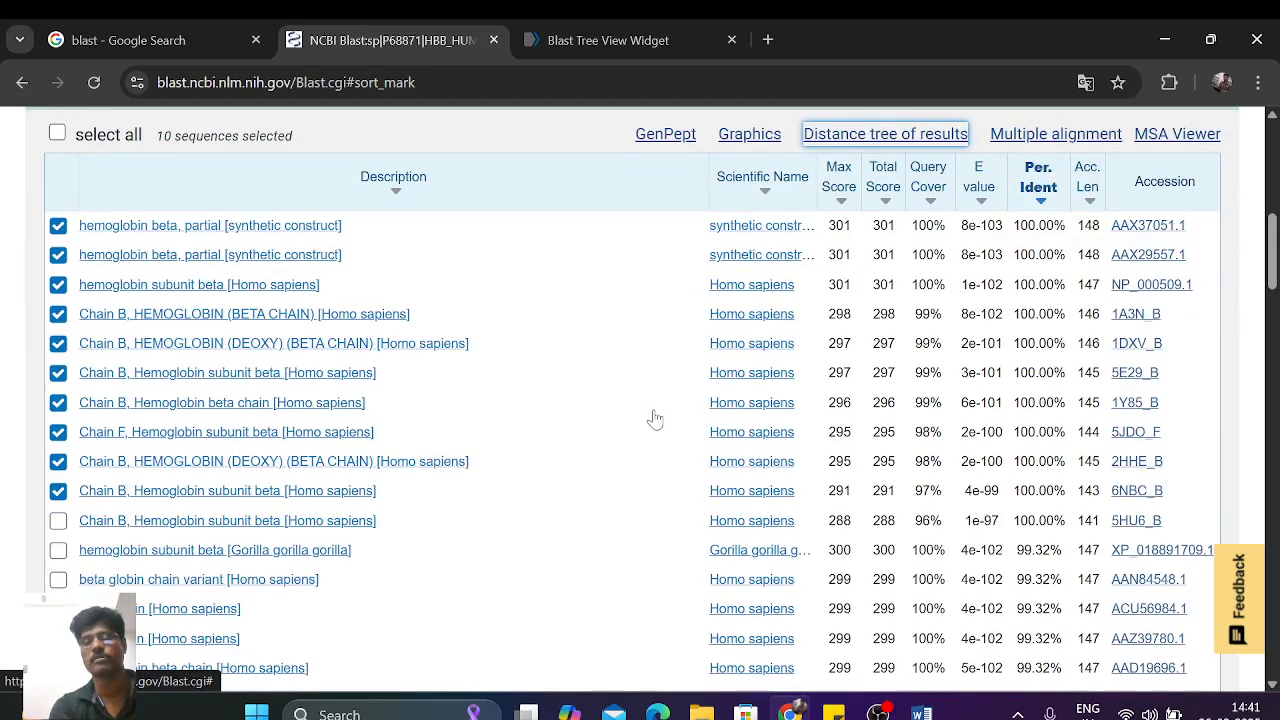
scroll(654, 420, up, 1)
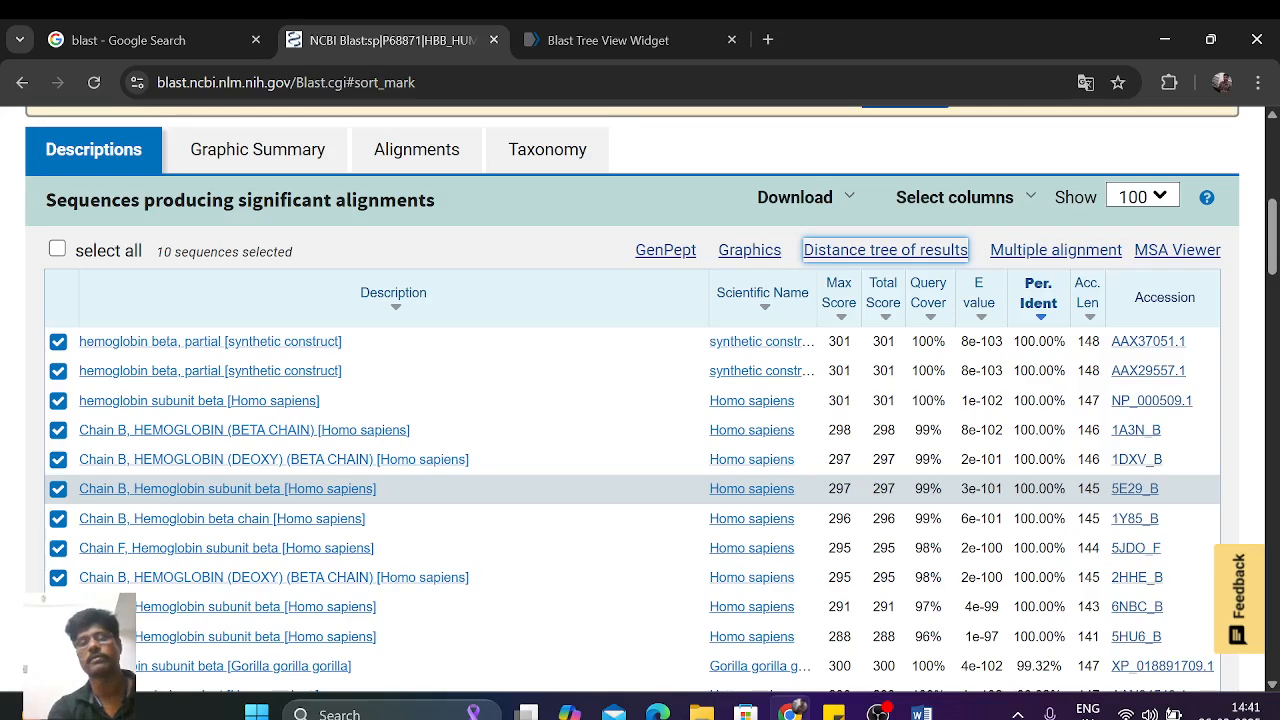
scroll(887, 505, up, 1)
scroll(887, 505, up, 1)
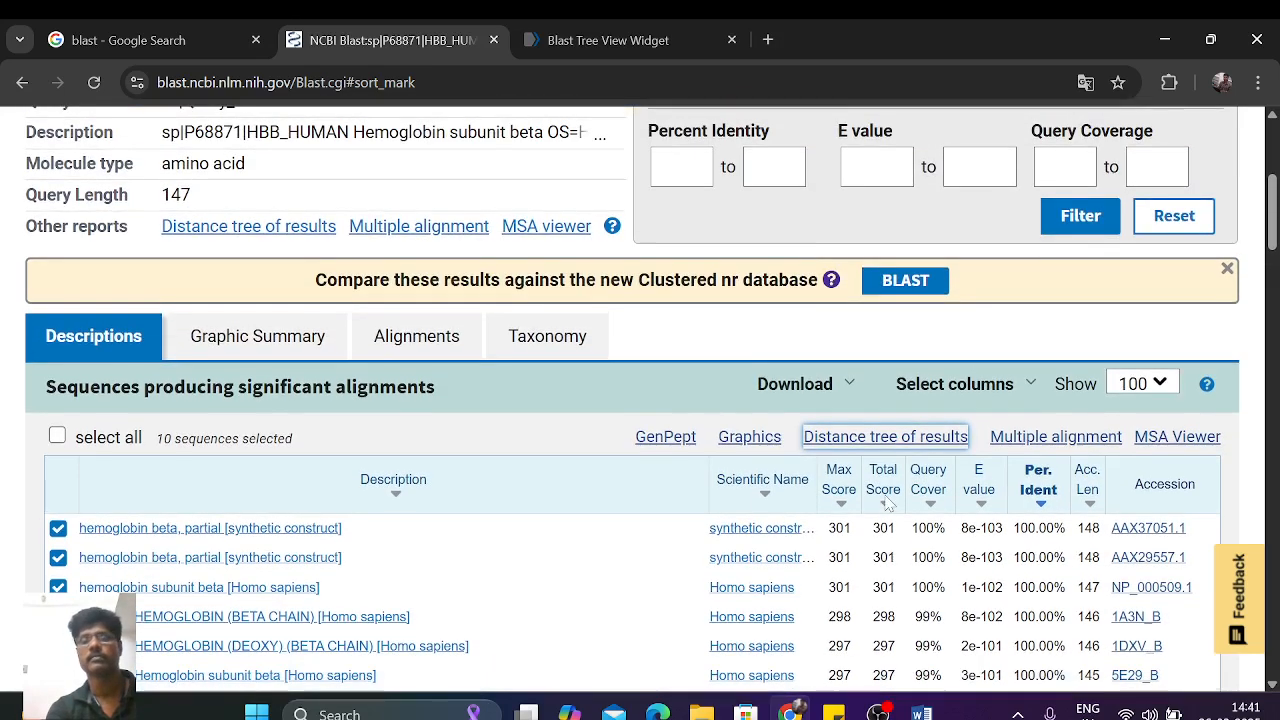